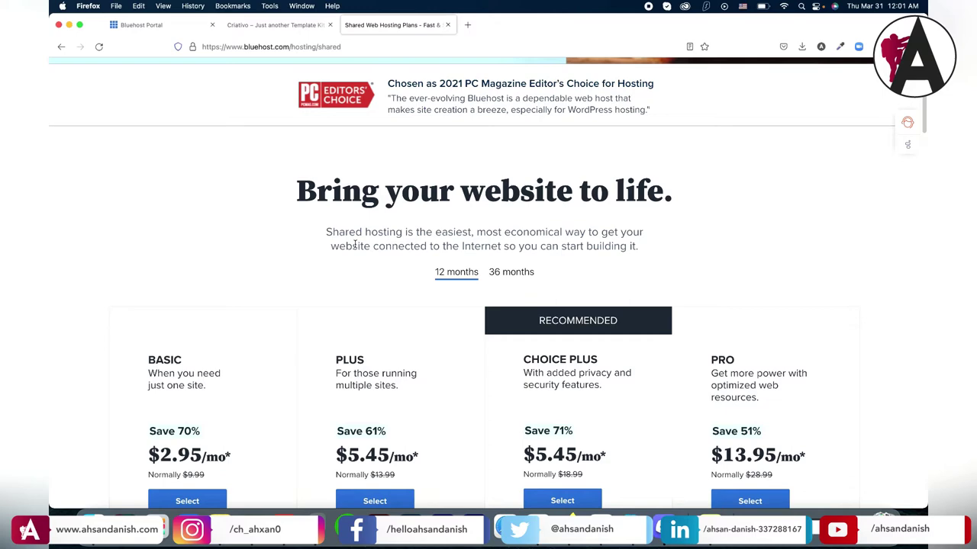
Step: Compare the 12-month shared hosting plans and select the Basic plan
scroll(455, 226, down, 4)
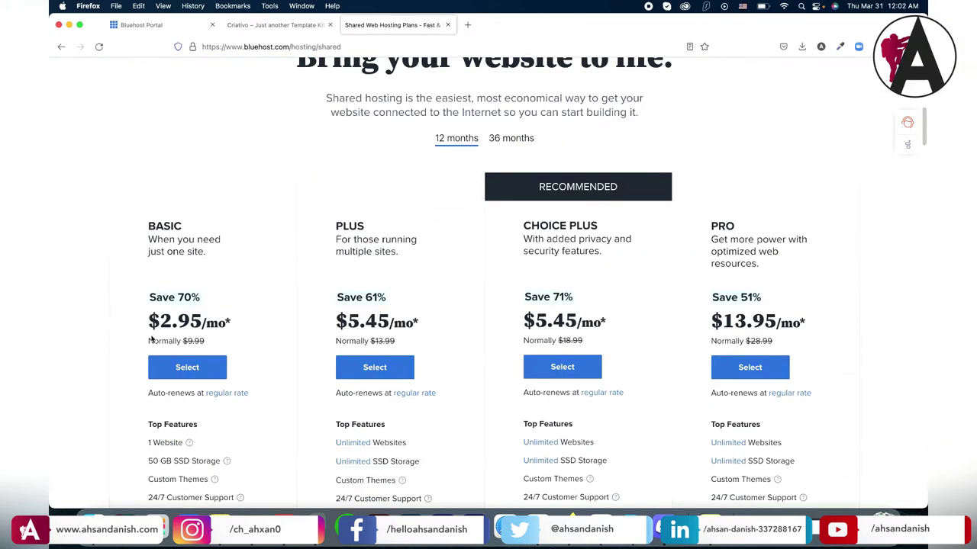
click(175, 374)
mouse_move(148, 443)
mouse_down()
mouse_move(199, 451)
mouse_move(153, 447)
mouse_up()
drag(316, 239, 412, 279)
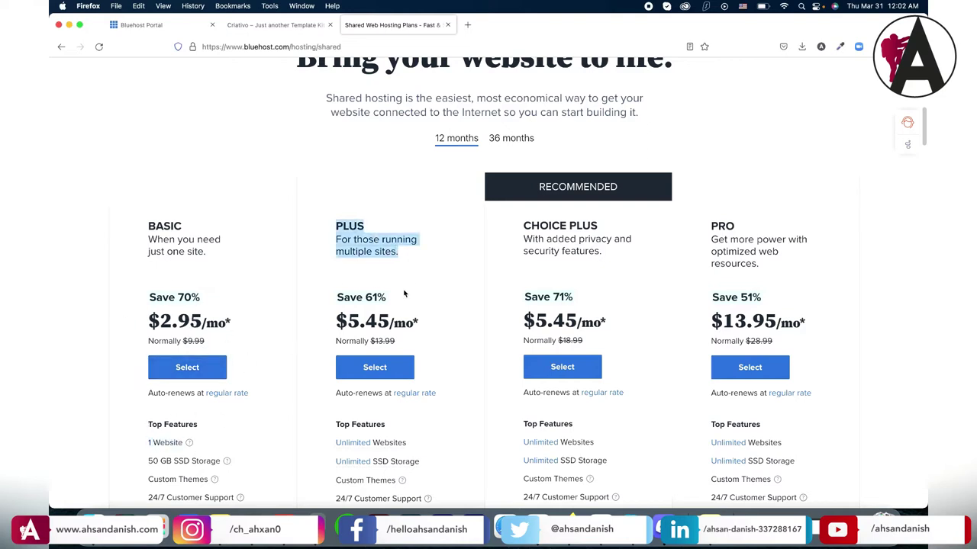
scroll(412, 279, down, 2)
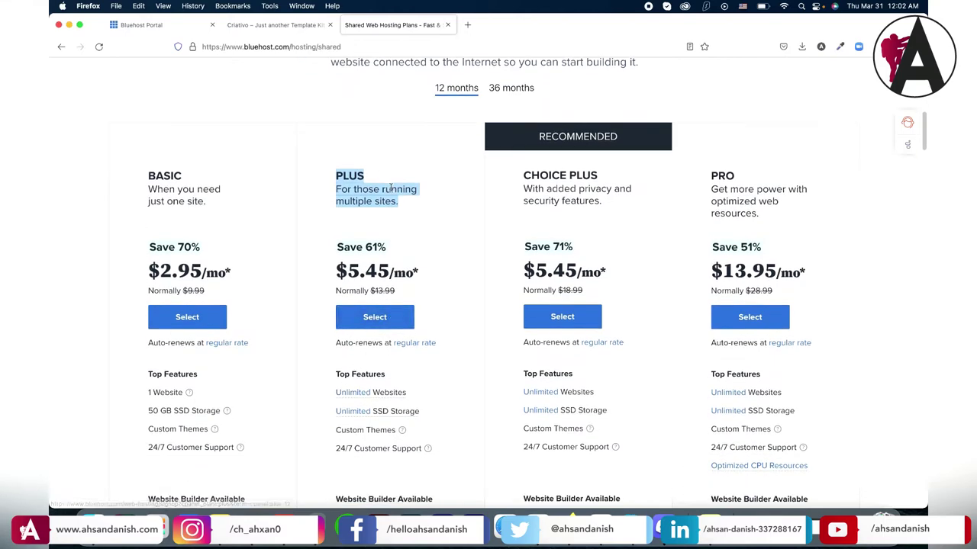
drag(150, 246, 296, 269)
drag(385, 247, 311, 254)
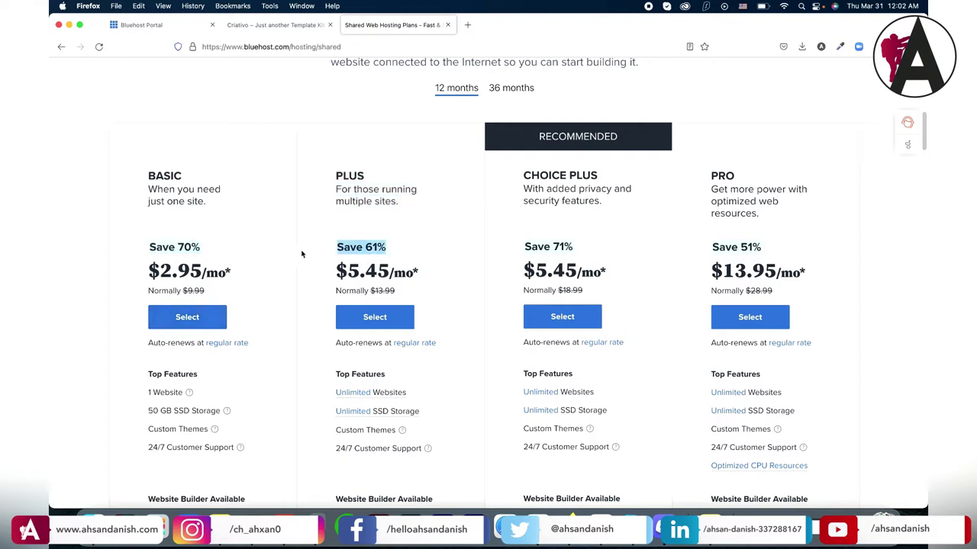
click(180, 323)
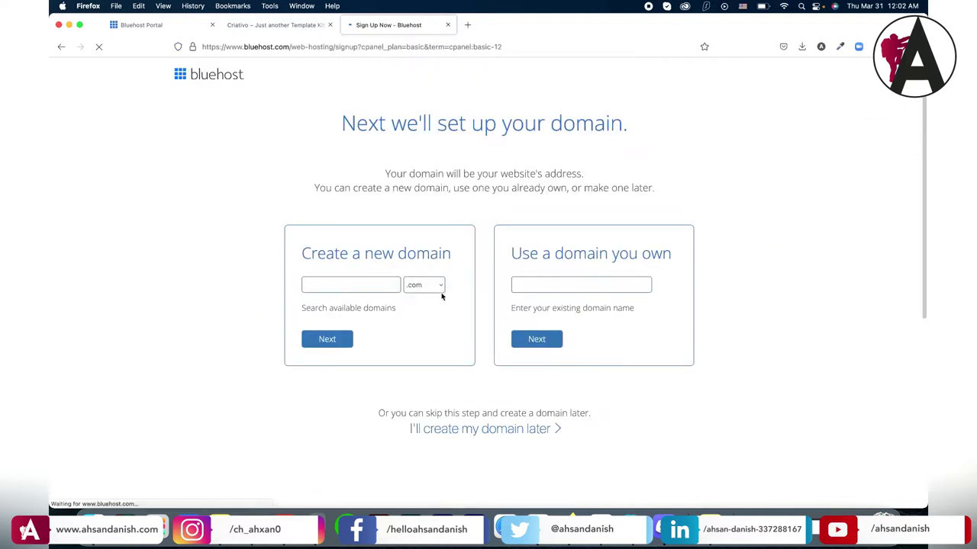
Step: Enter a name for a new .com domain and continue to the account creation page
click(354, 286)
text(ahsan)
key(Down)
key(Return)
click(326, 348)
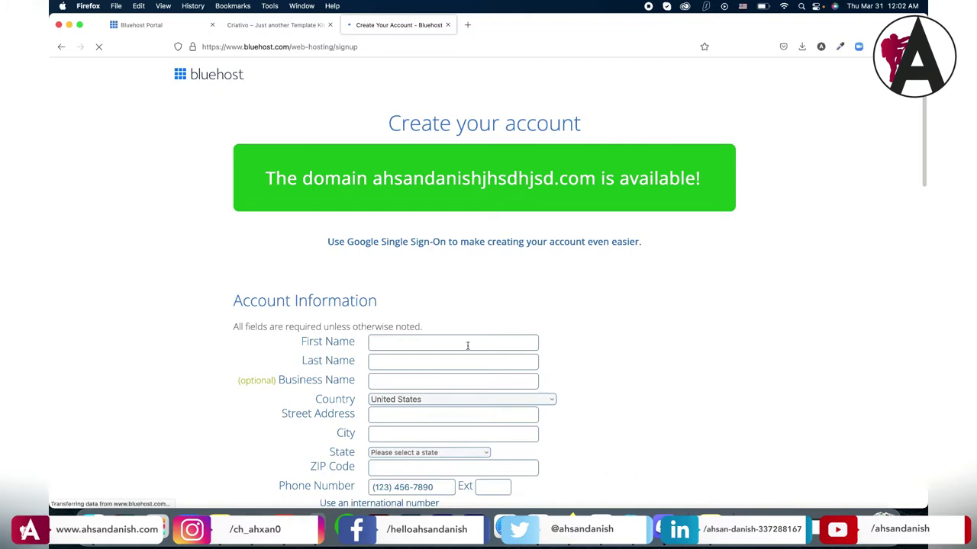
Step: Remove Domain Privacy + Protection, Codeguard Basic and SiteLock Security - Essential from the package extras
scroll(464, 341, down, 4)
scroll(409, 319, down, 5)
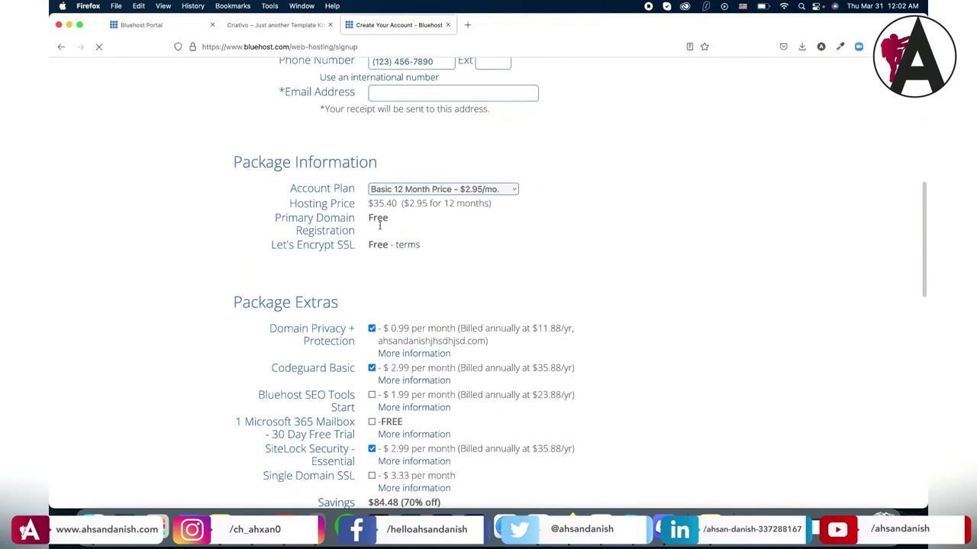
click(371, 270)
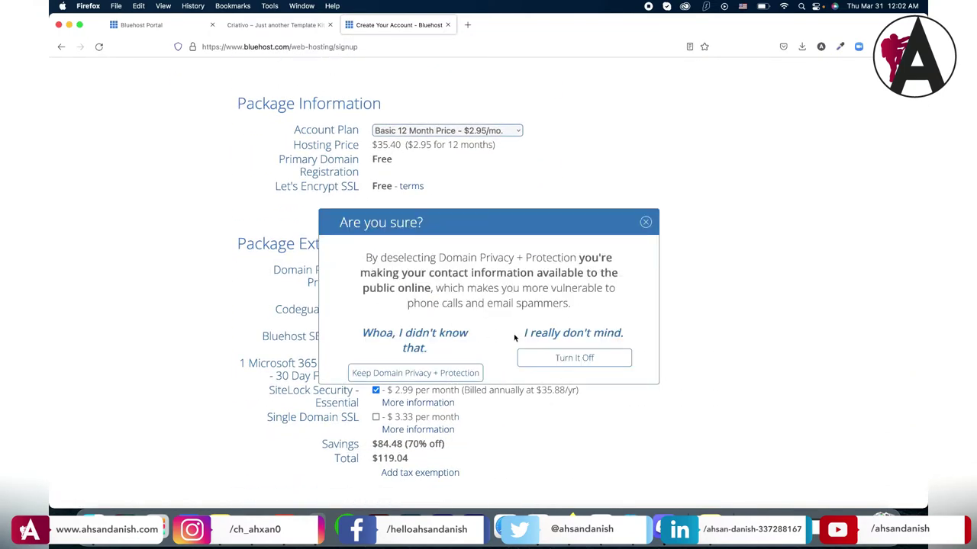
click(576, 357)
click(370, 309)
click(372, 390)
scroll(419, 266, down, 3)
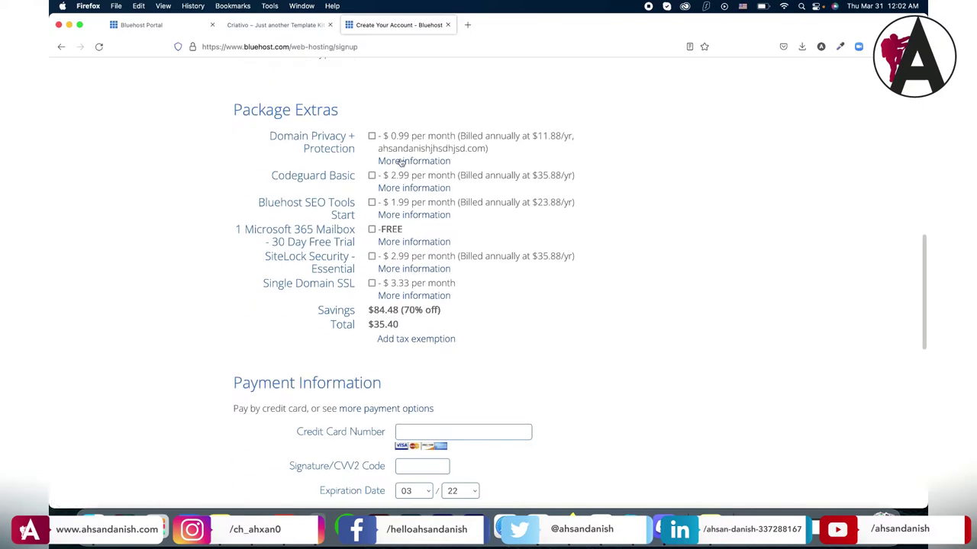
Step: Check the package total and the payment section, close the sign-up page and return to the Bluehost Portal
drag(398, 326, 356, 326)
scroll(394, 371, down, 5)
scroll(460, 398, down, 5)
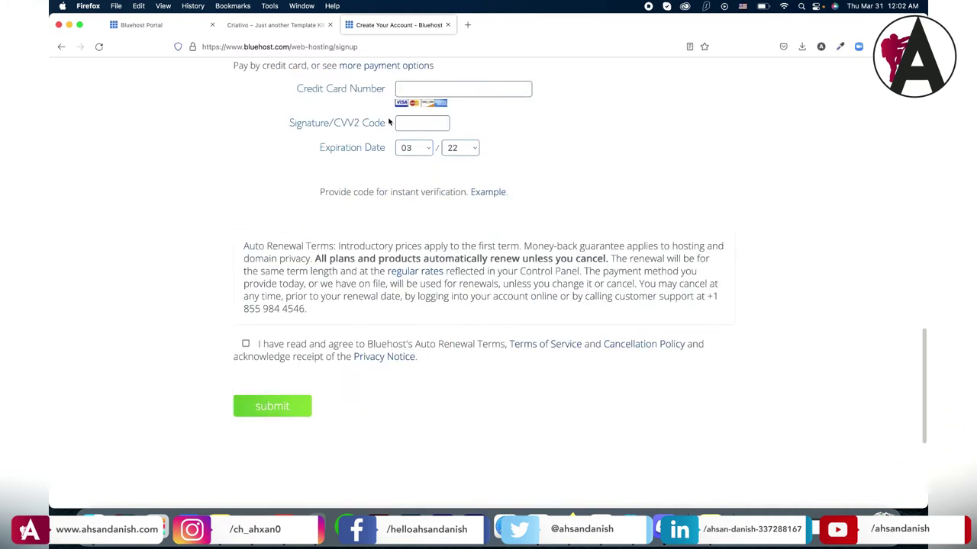
click(447, 25)
click(143, 25)
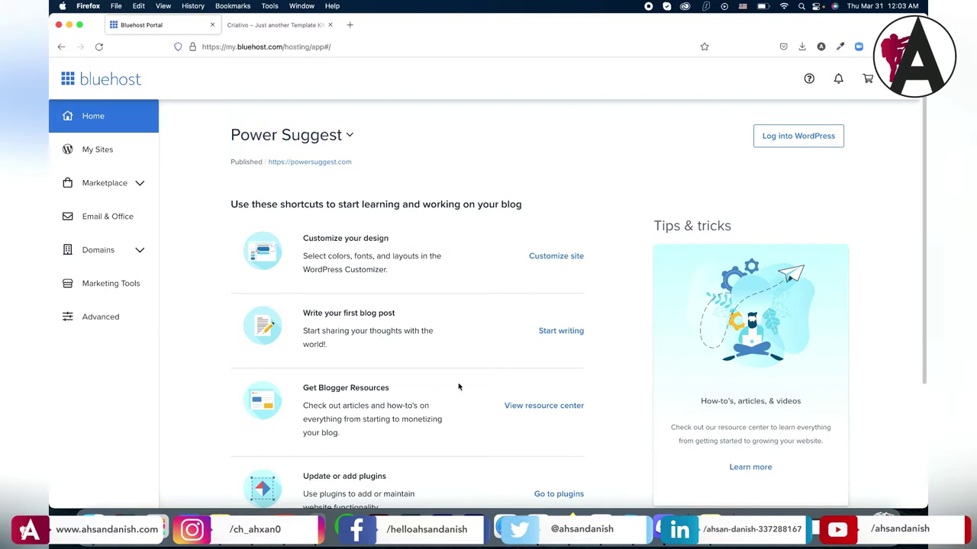
Step: Examine the Criativo template demo from its hero section down to the blog section, and close the demo
click(259, 28)
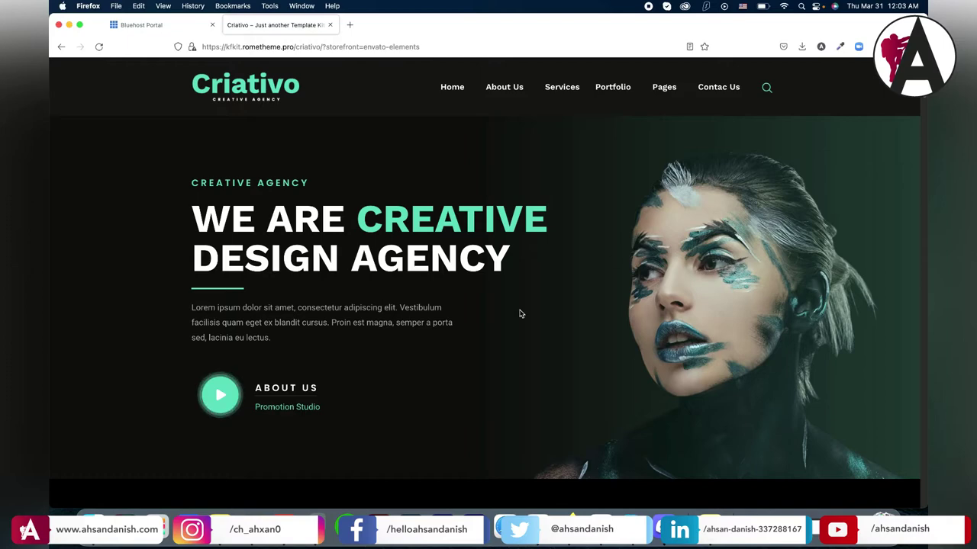
scroll(519, 314, down, 10)
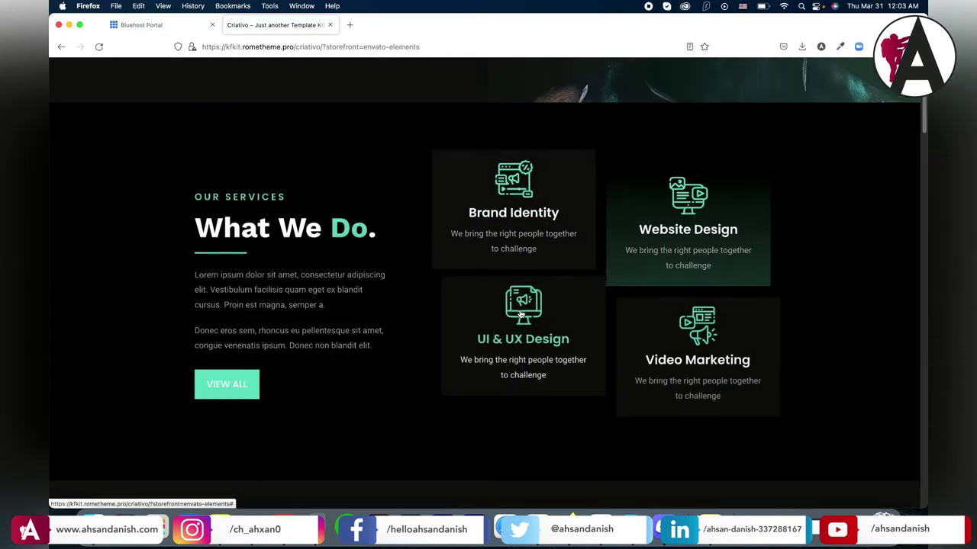
scroll(519, 314, down, 5)
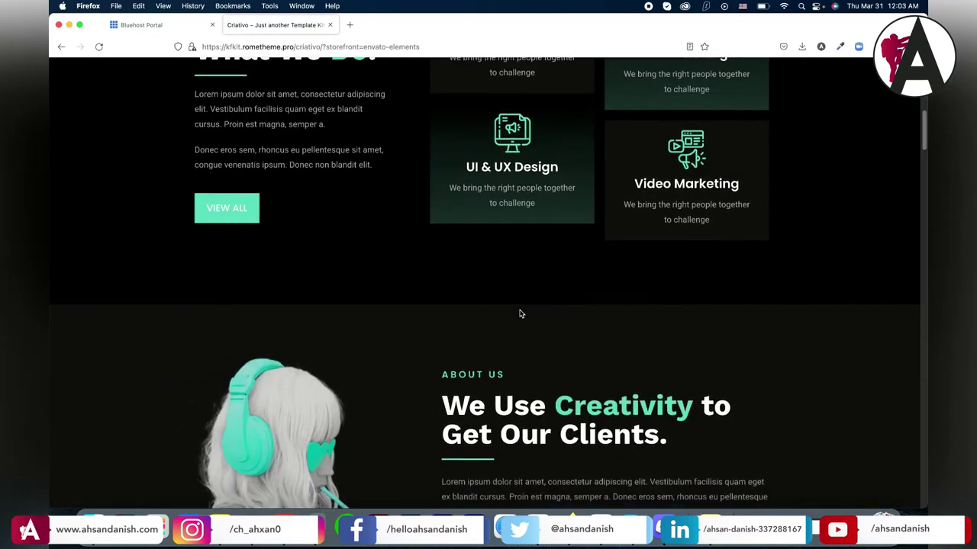
scroll(519, 314, down, 4)
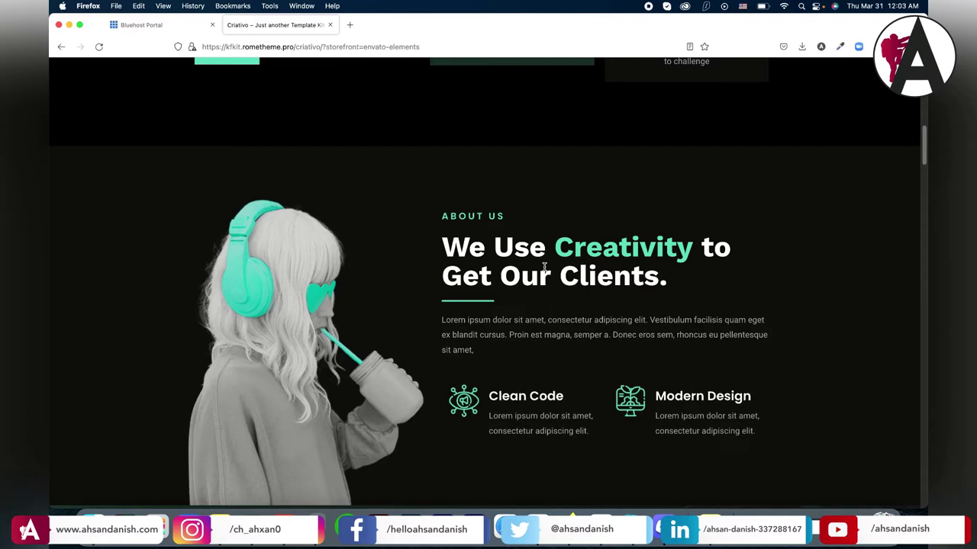
scroll(544, 267, down, 1)
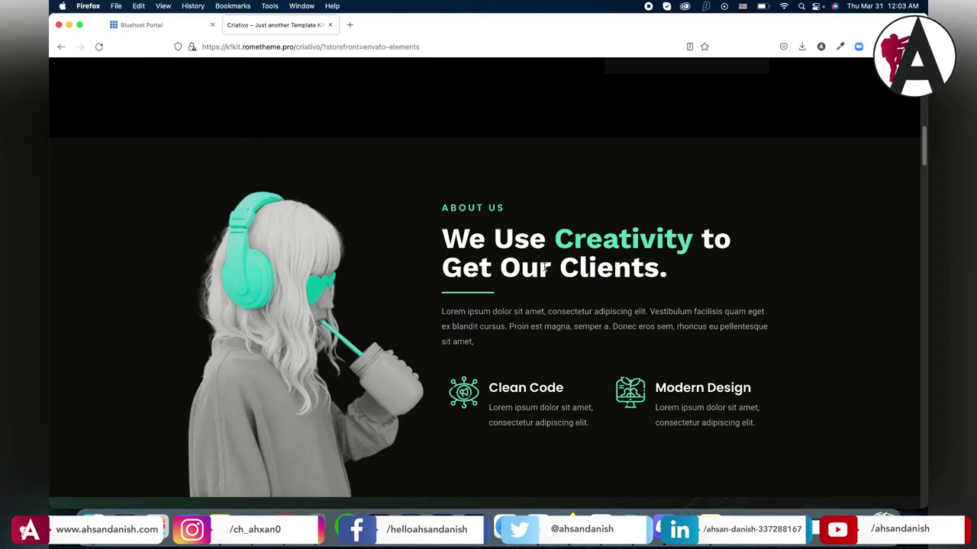
scroll(543, 251, up, 10)
scroll(541, 253, down, 15)
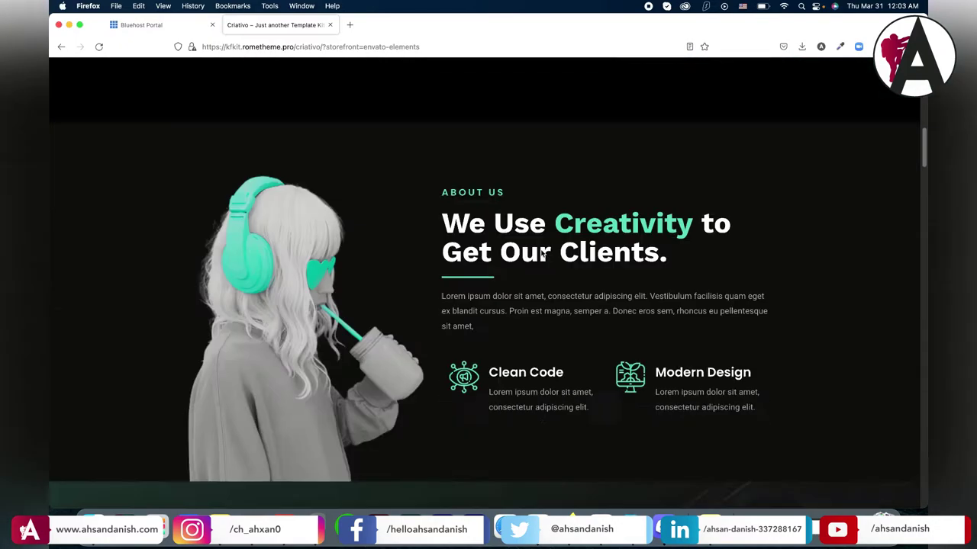
scroll(541, 253, down, 15)
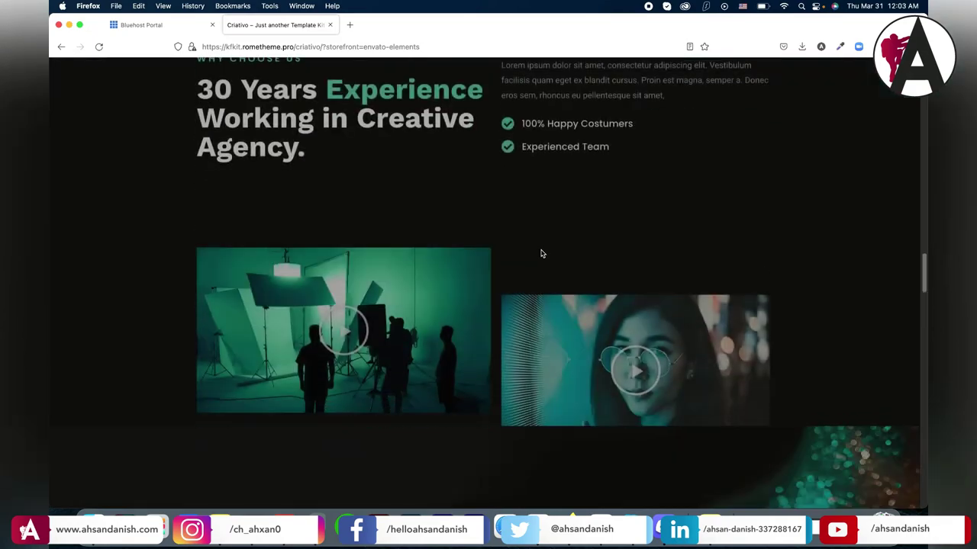
scroll(541, 252, down, 15)
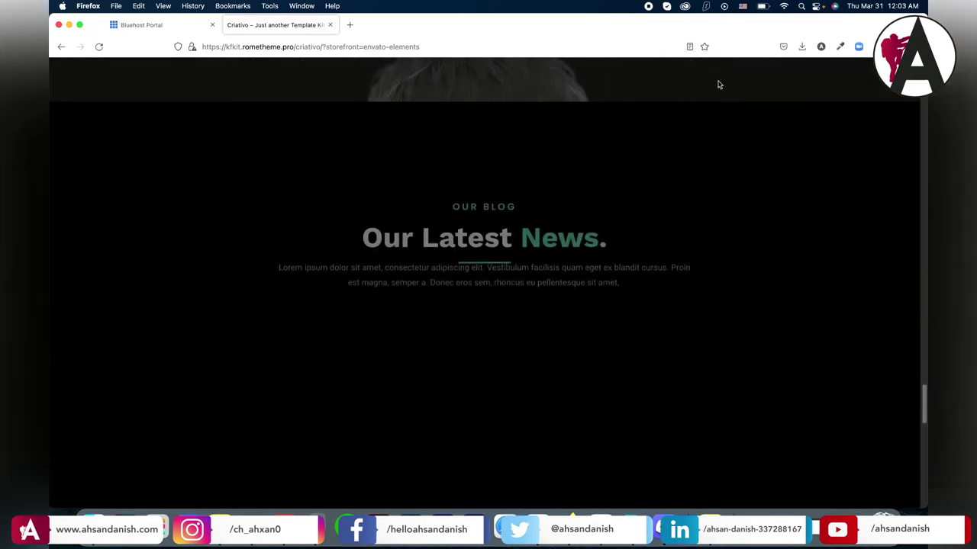
click(328, 25)
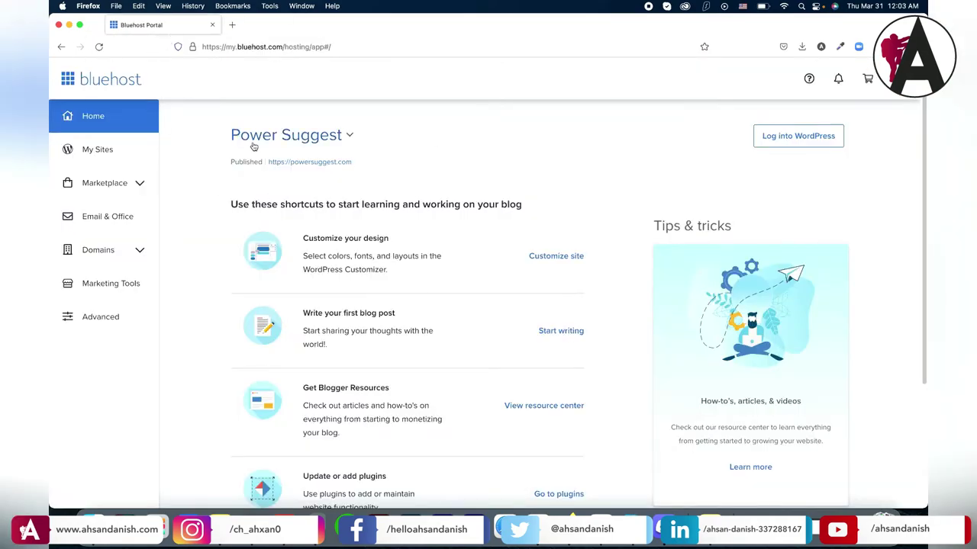
Step: Log into the WordPress dashboard of the Power Suggest site from the Bluehost Portal
drag(205, 126, 400, 156)
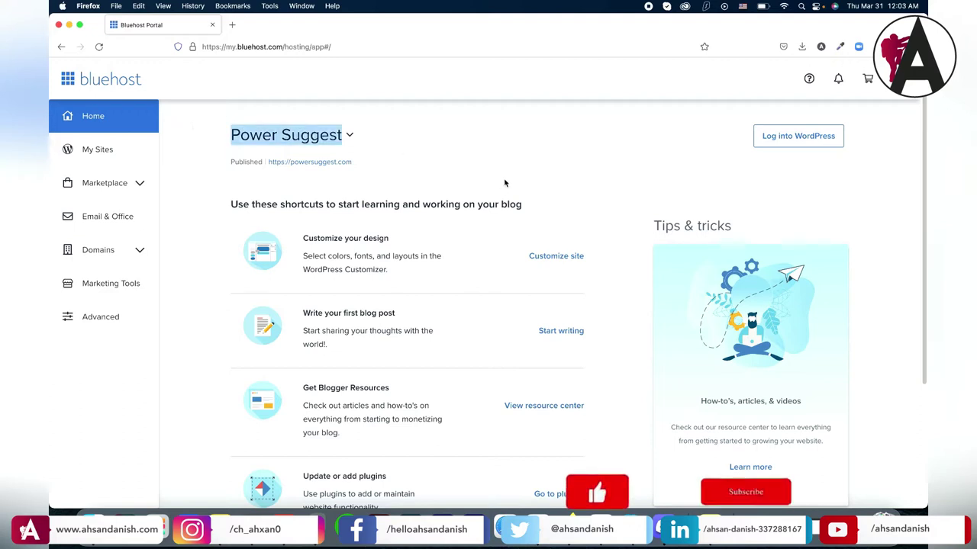
click(406, 166)
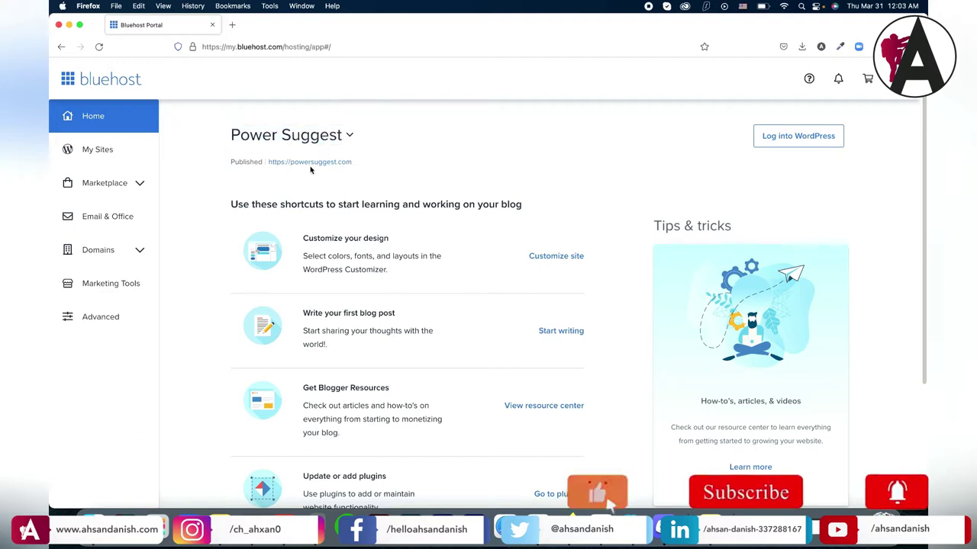
click(789, 144)
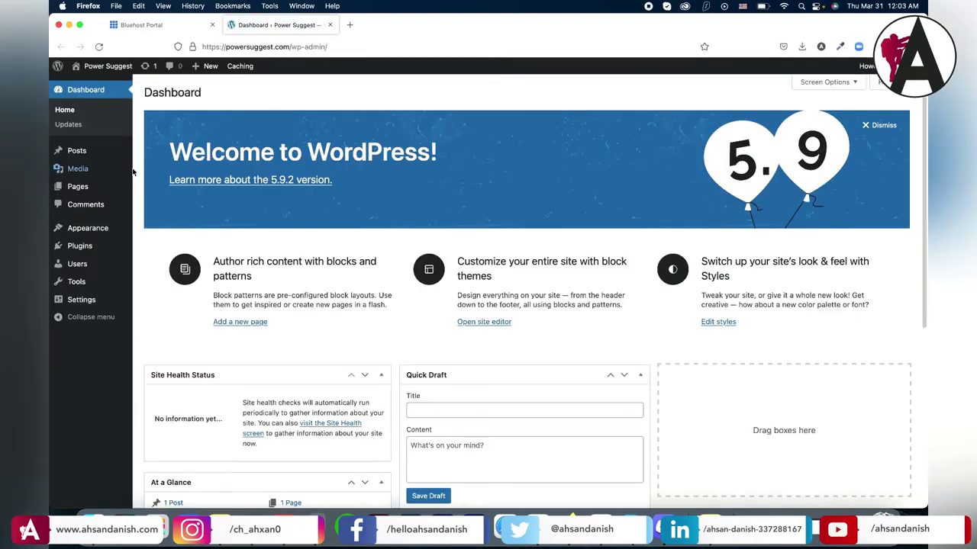
Step: Find the Hello Elementor theme, install and activate it, and dismiss its suggestion to install Elementor
mouse_move(104, 231)
click(159, 232)
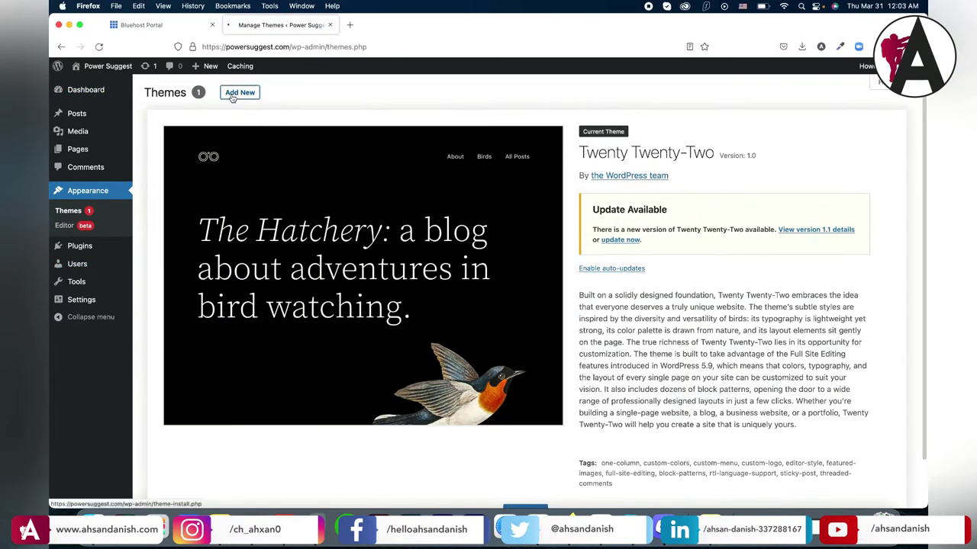
click(232, 95)
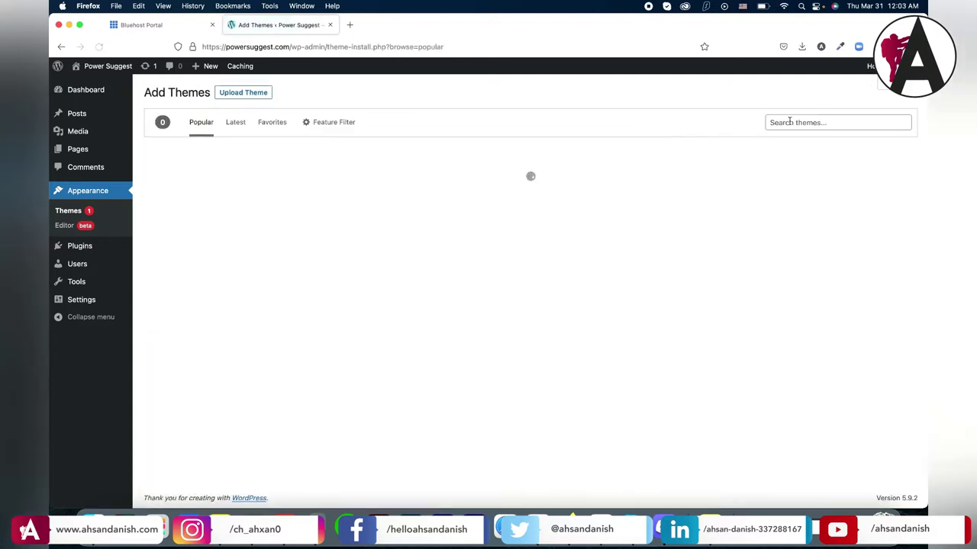
click(819, 124)
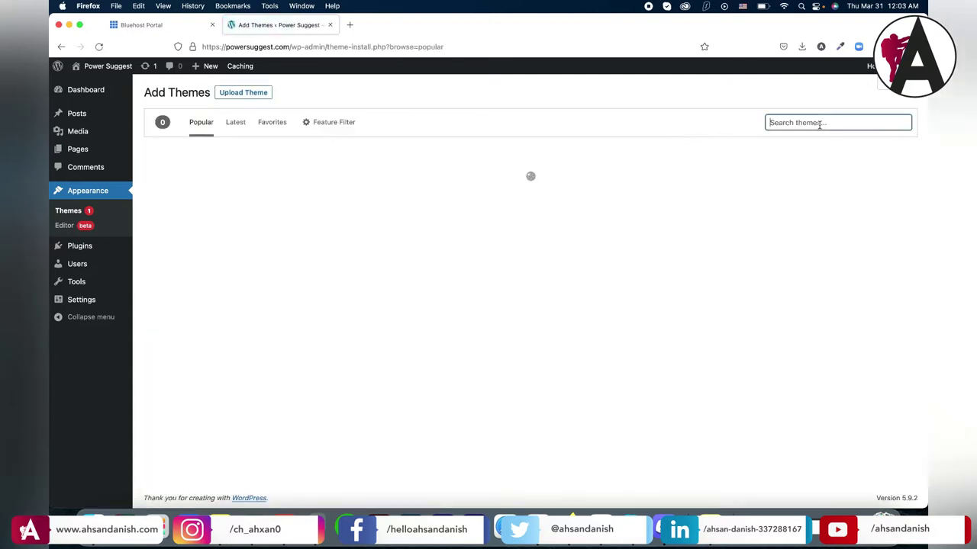
text(hello elementor)
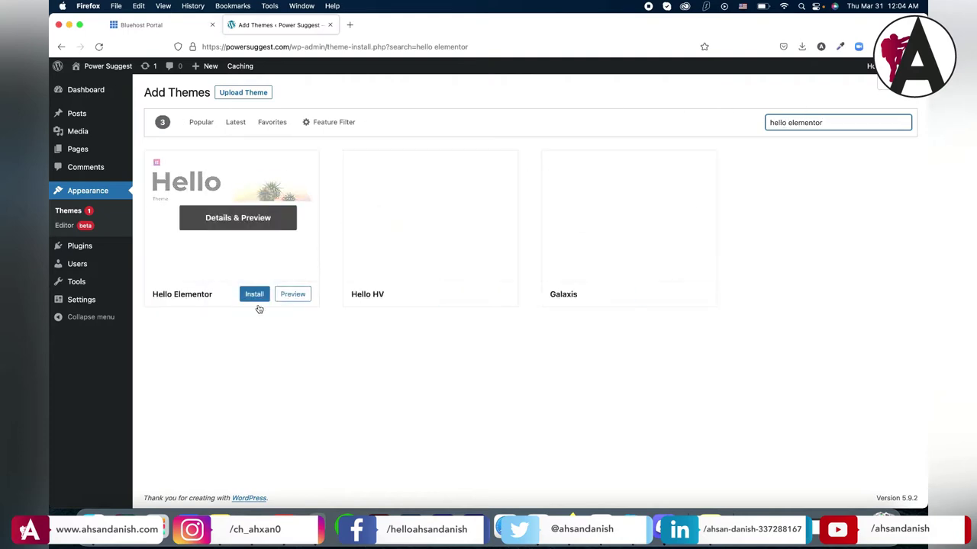
click(255, 296)
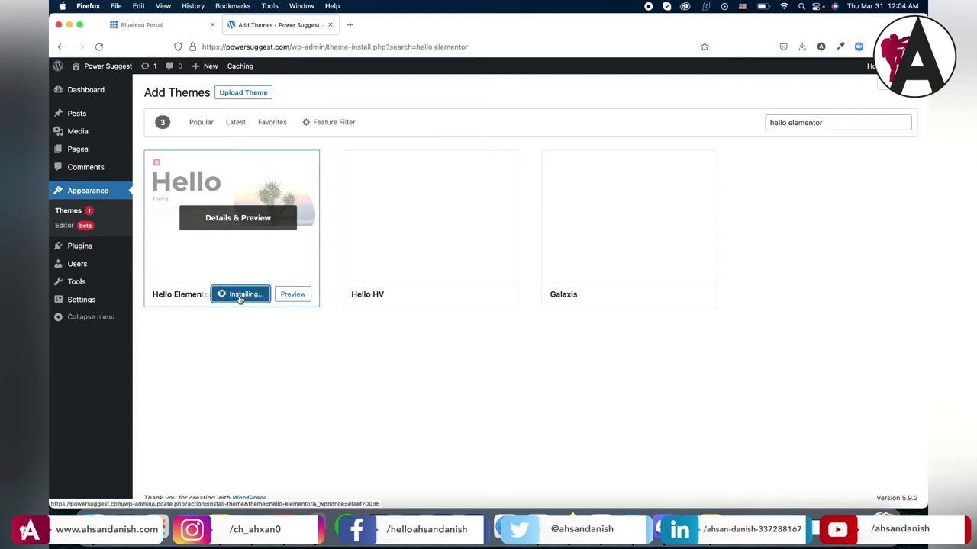
click(237, 295)
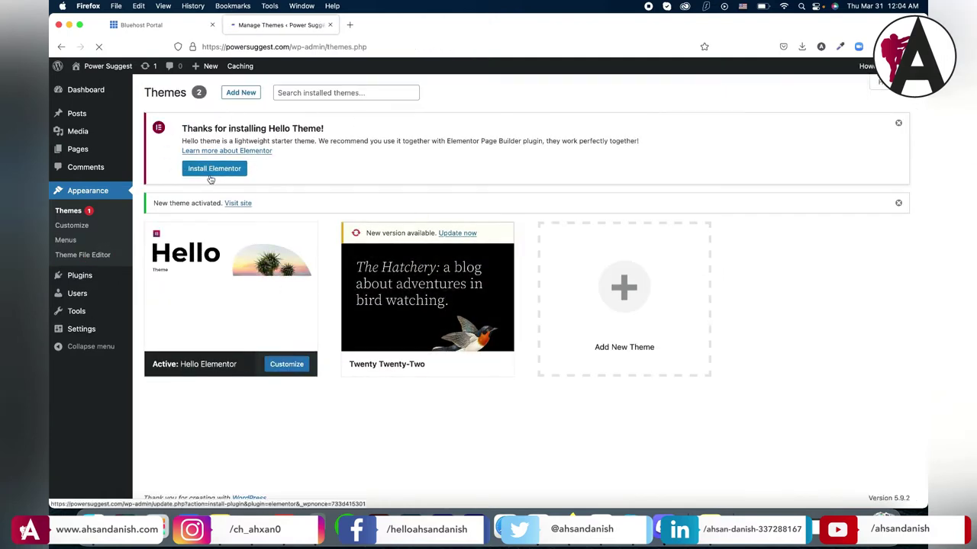
click(899, 124)
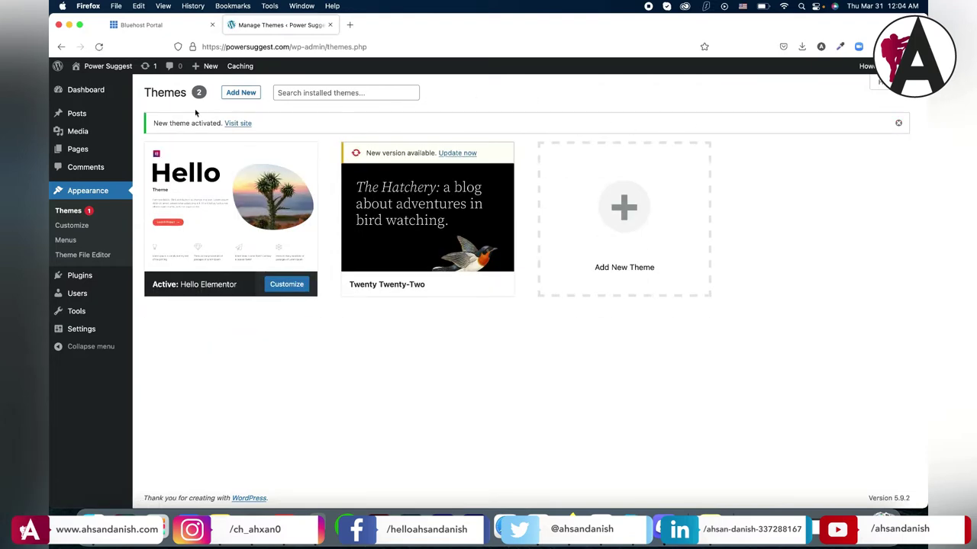
Step: Search for new plugins with "envato", and install and activate the Envato Elements plugin
mouse_move(76, 278)
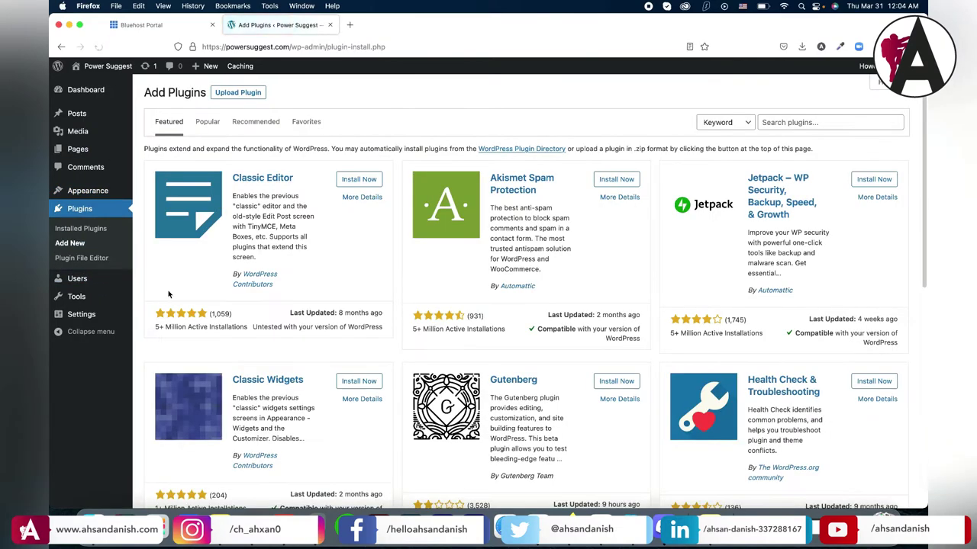
click(783, 126)
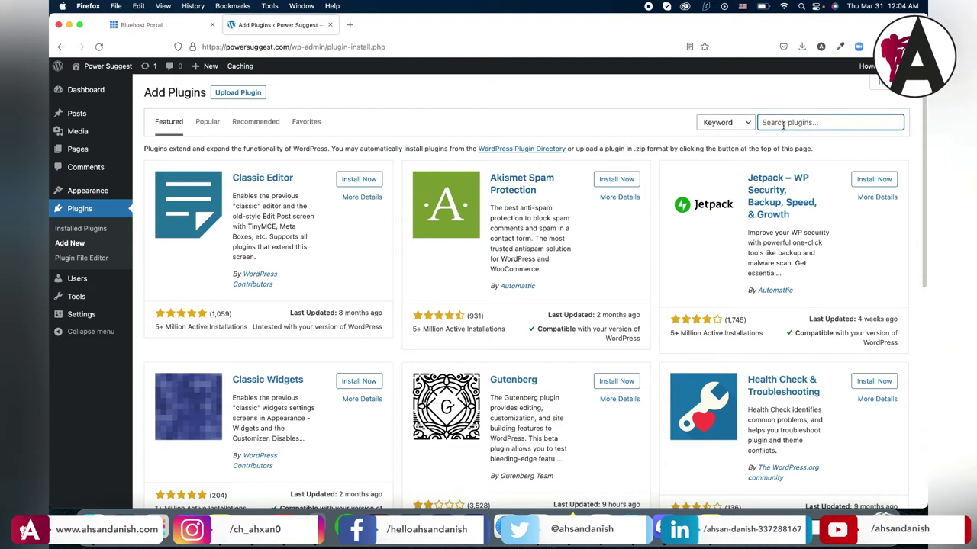
text(envato)
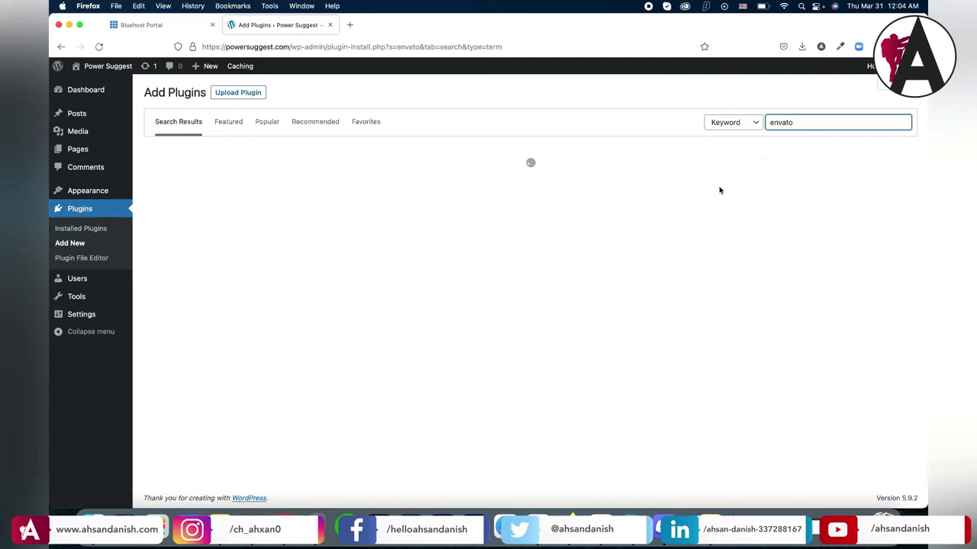
click(372, 183)
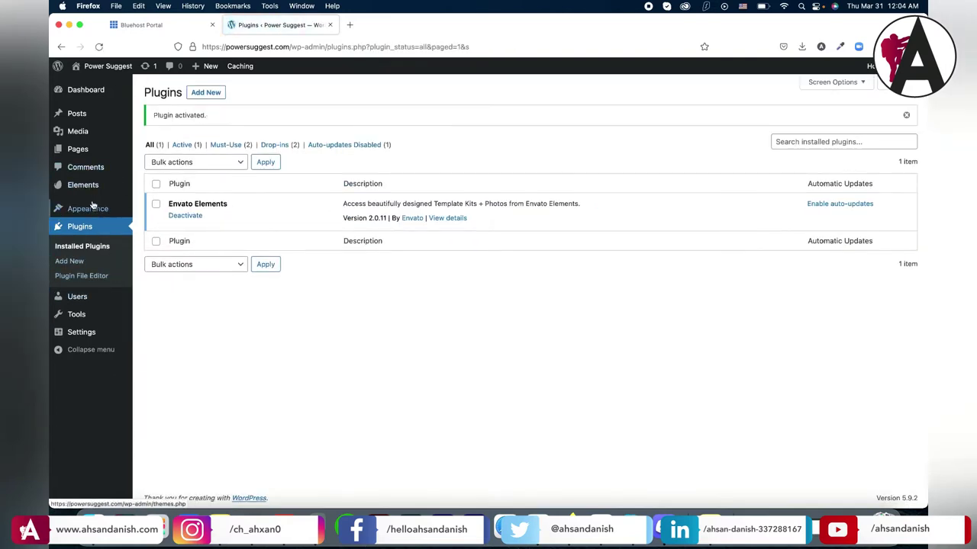
Step: Upload the Criativo creative agency template kit ZIP from the Desktop to the installed Envato Elements kits
mouse_move(69, 187)
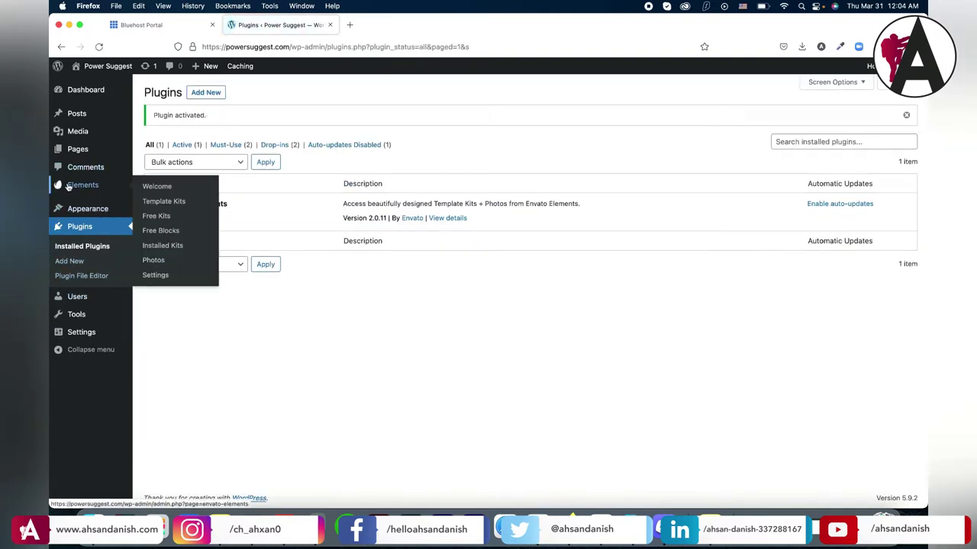
click(168, 249)
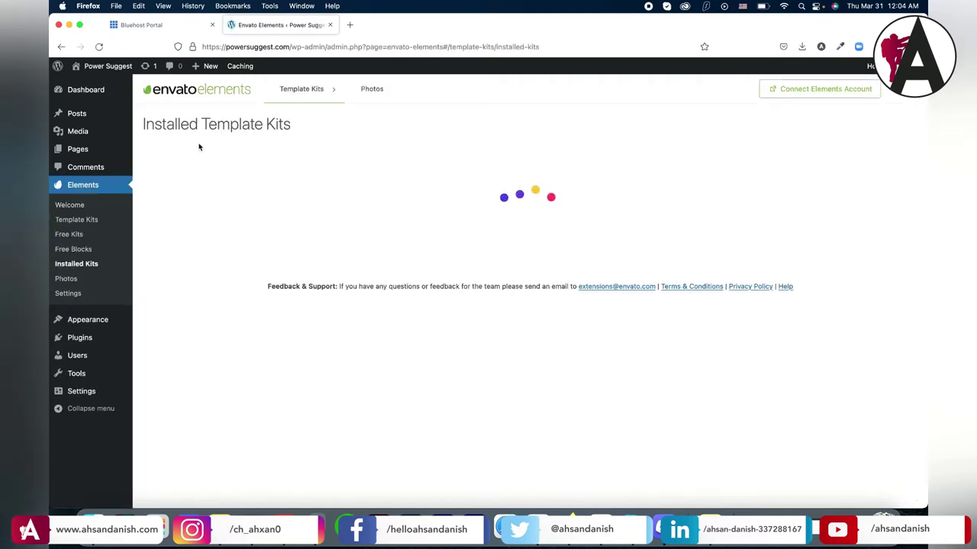
click(273, 303)
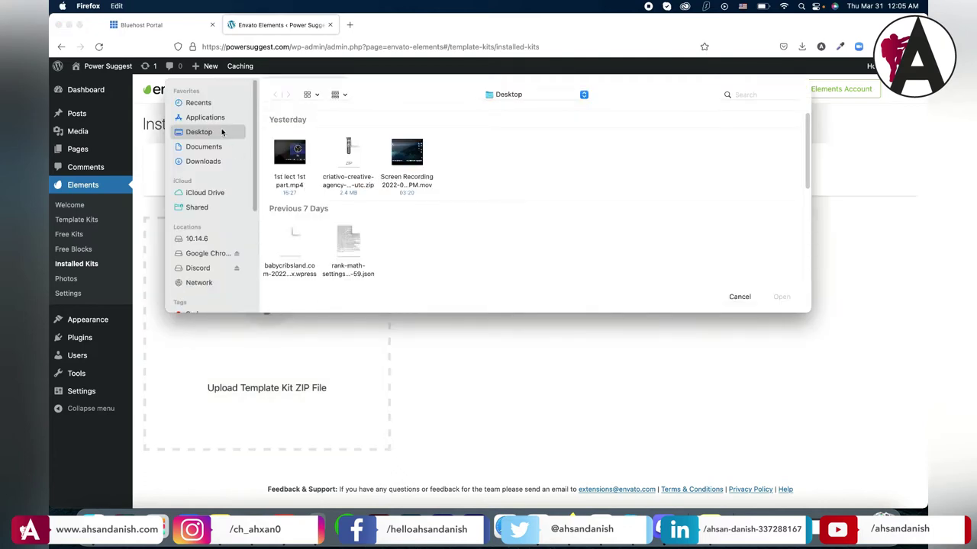
click(339, 181)
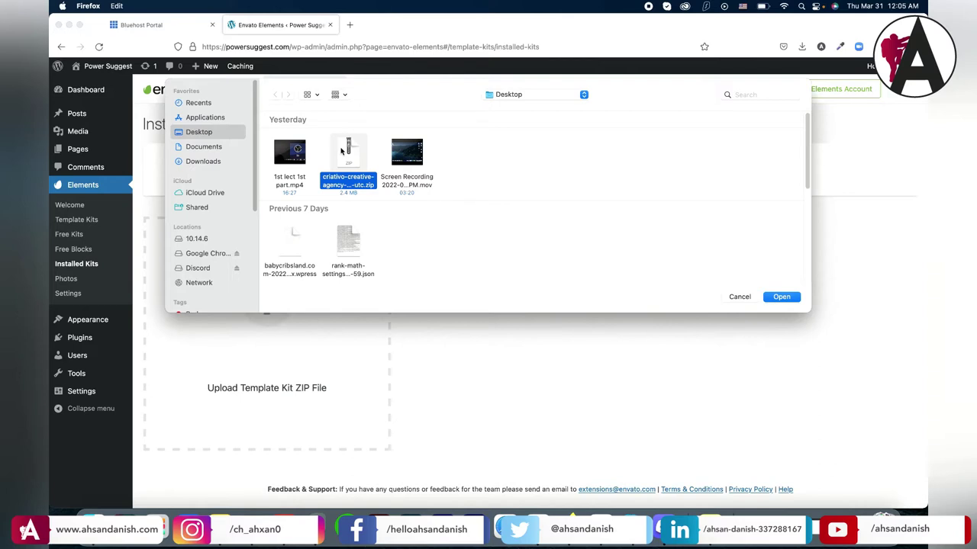
click(782, 297)
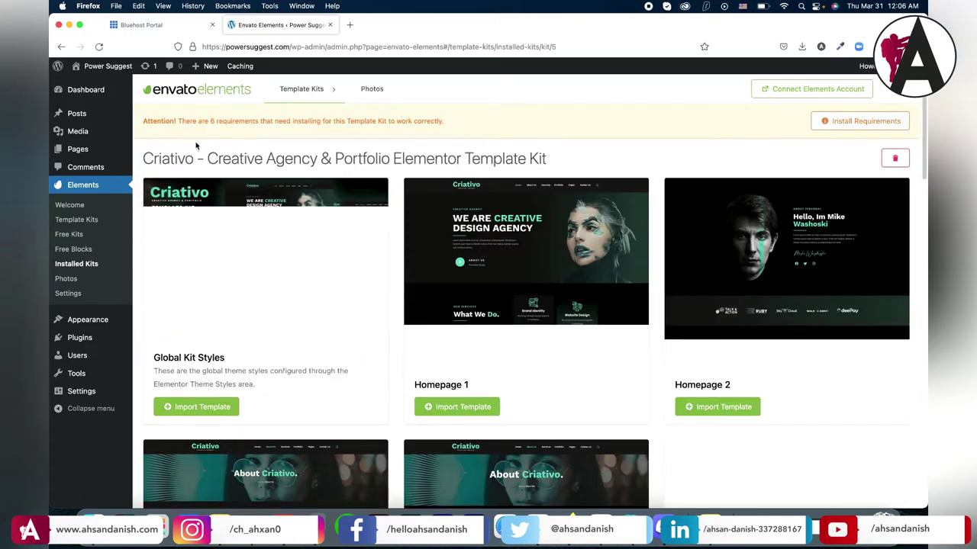
Step: Install all the selected missing plugin and setting requirements of the Criativo kit, and close the requirements dialog
drag(143, 120, 440, 123)
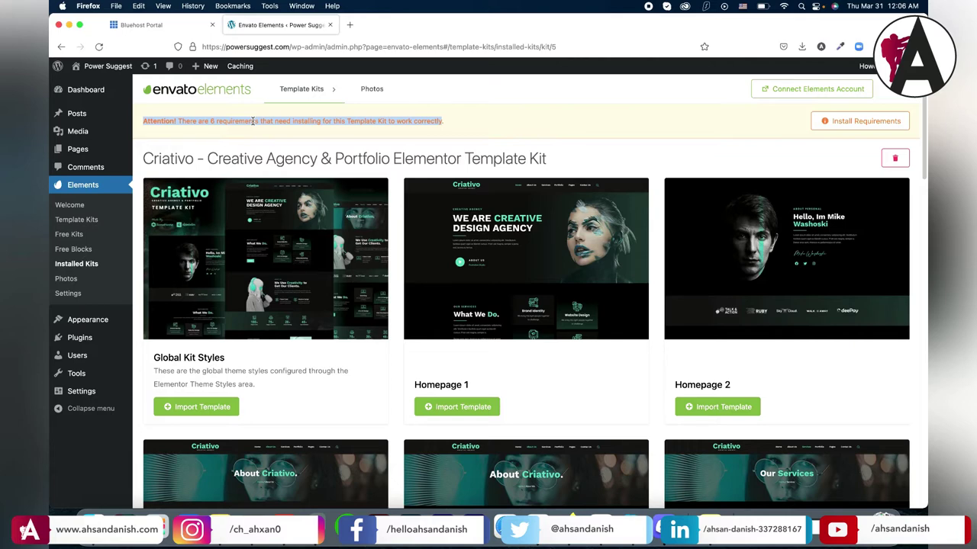
click(845, 123)
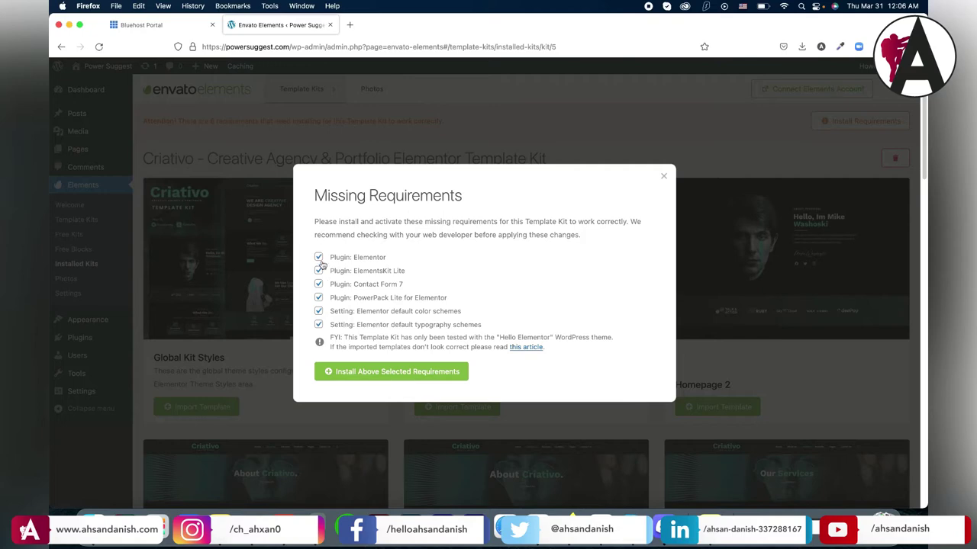
click(401, 379)
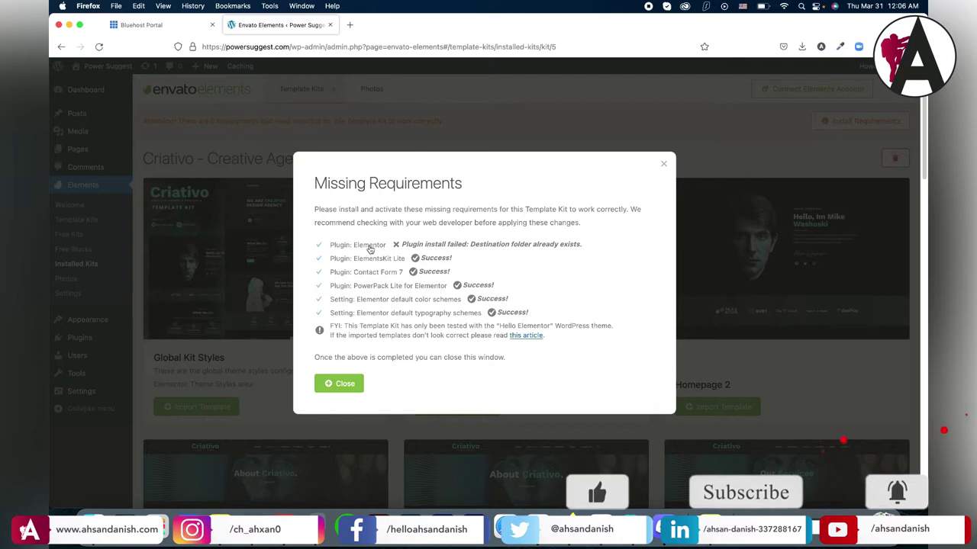
click(345, 383)
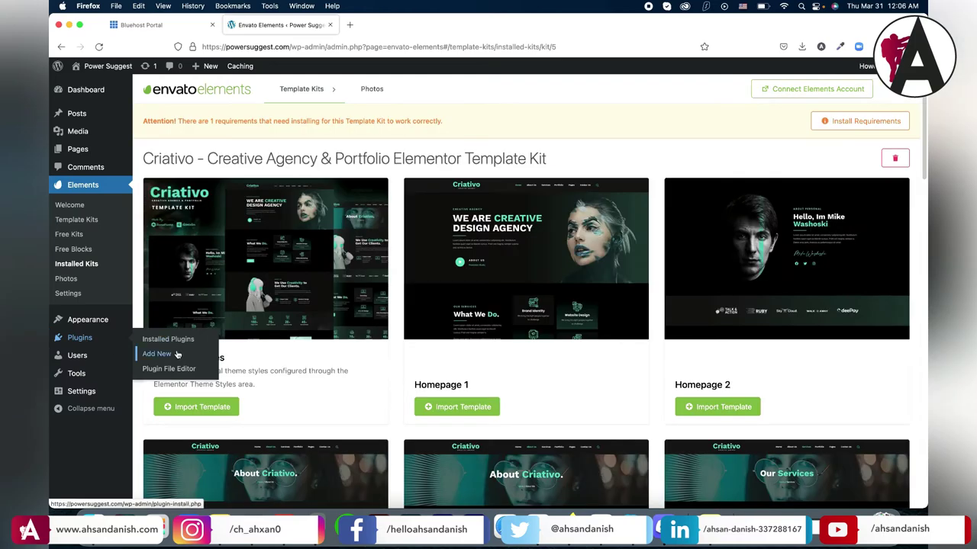
Step: Search for new plugins with "elementor", install Elementor Website Builder, and leave its account setup for the WordPress dashboard
click(158, 354)
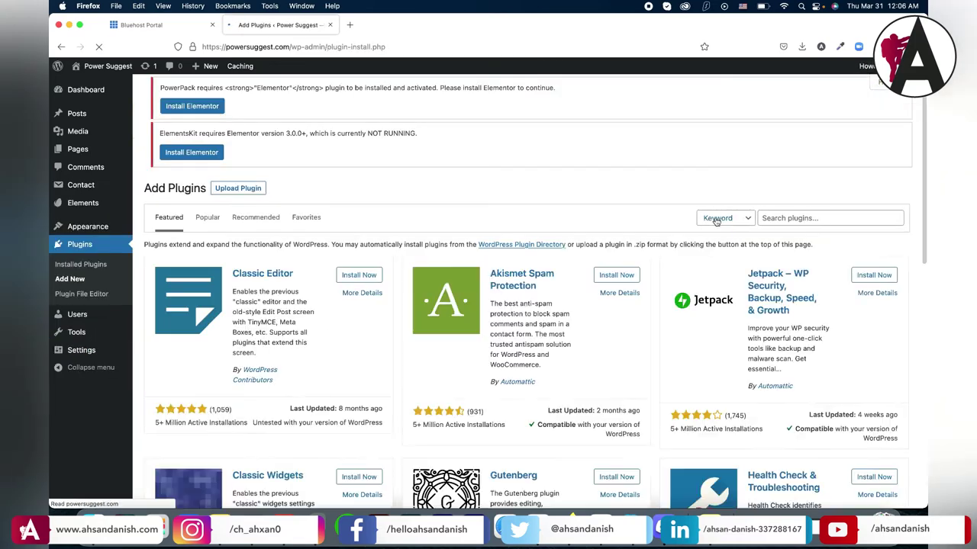
click(797, 221)
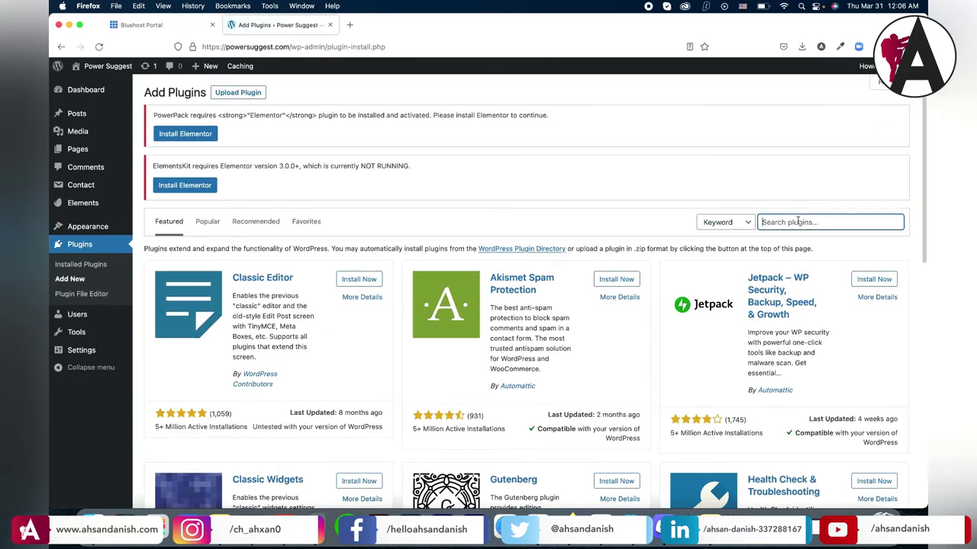
text(elementor)
key(Return)
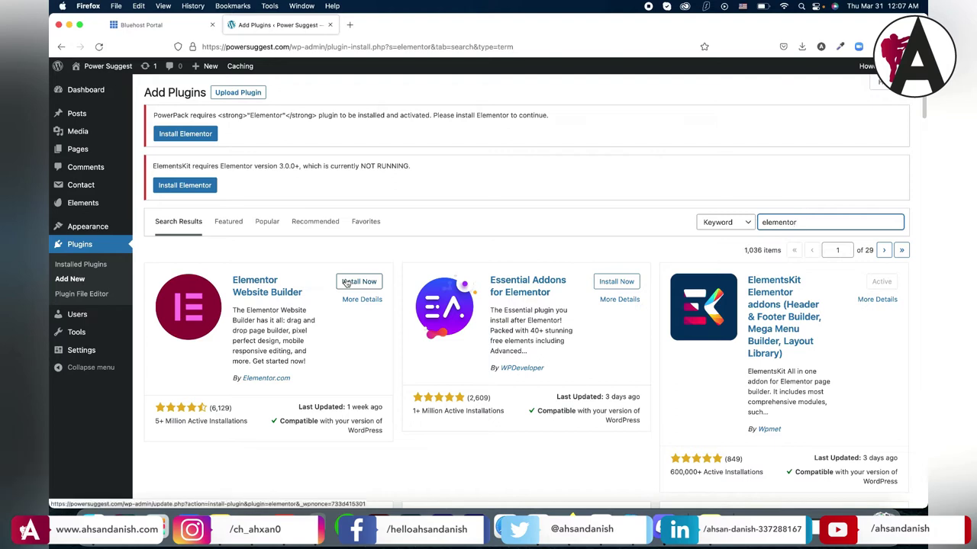
click(346, 283)
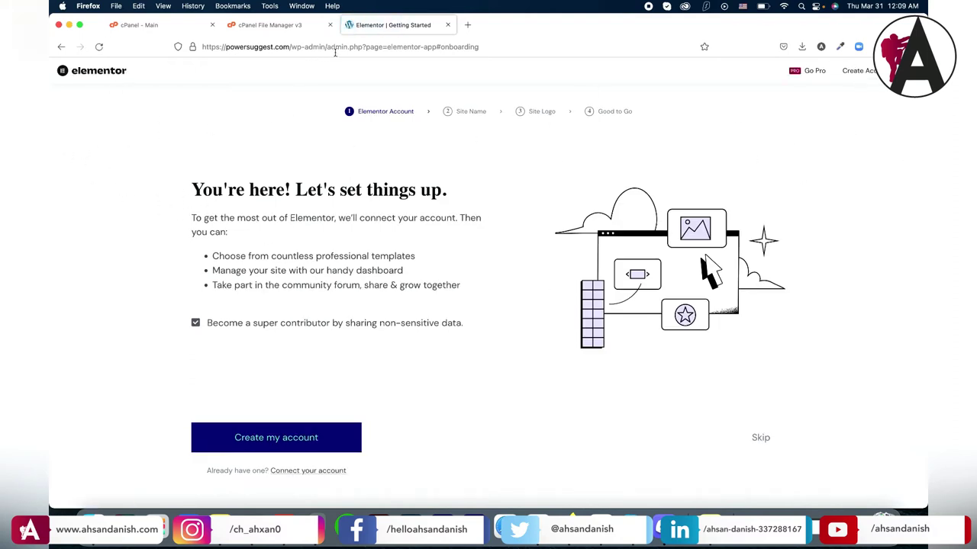
click(60, 45)
click(93, 90)
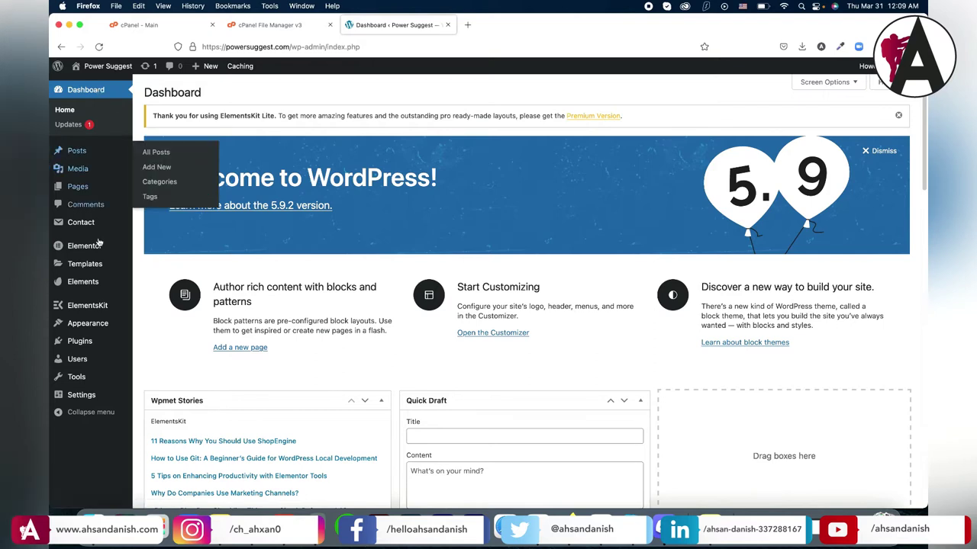
Step: Open four blank new-page editors, each in its own browser tab
mouse_move(86, 188)
right_click(159, 204)
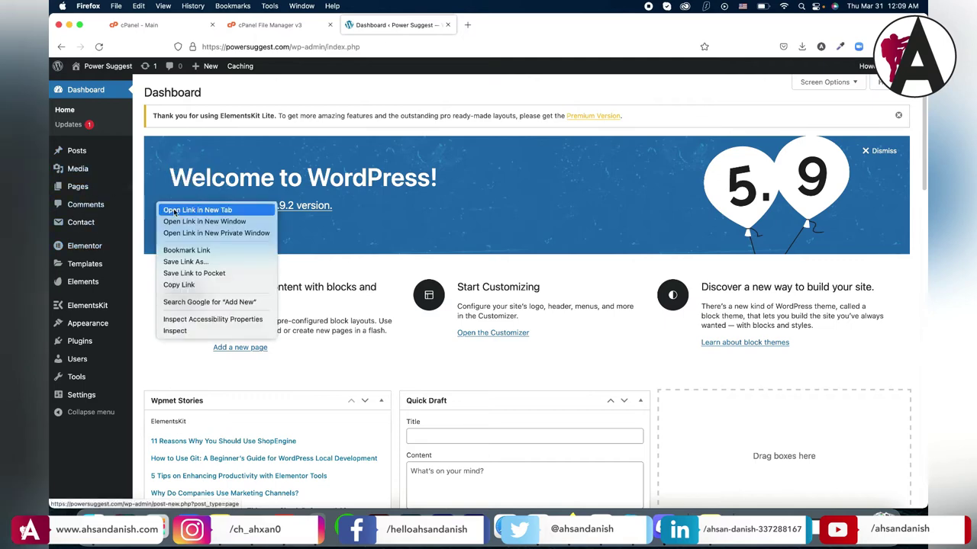
click(175, 210)
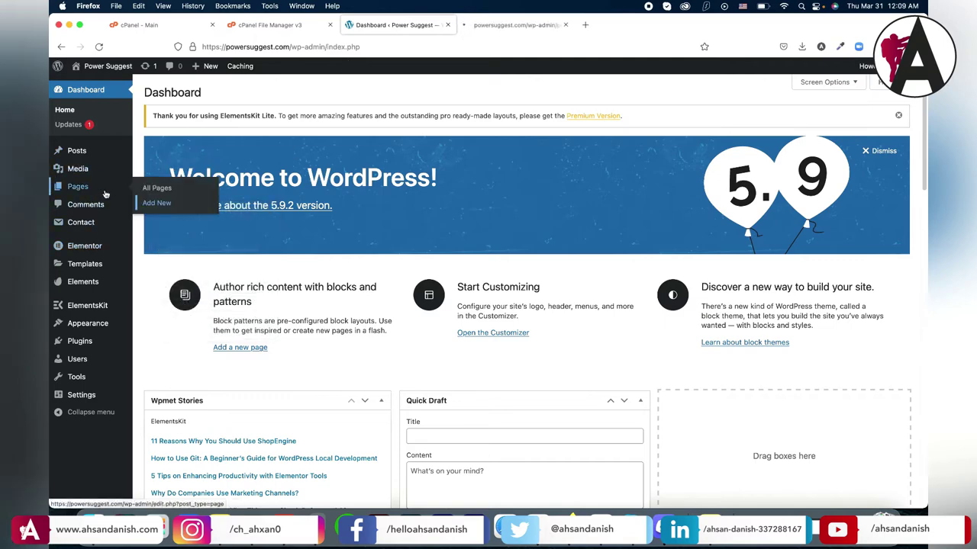
right_click(159, 203)
click(164, 206)
right_click(166, 204)
click(171, 206)
right_click(158, 202)
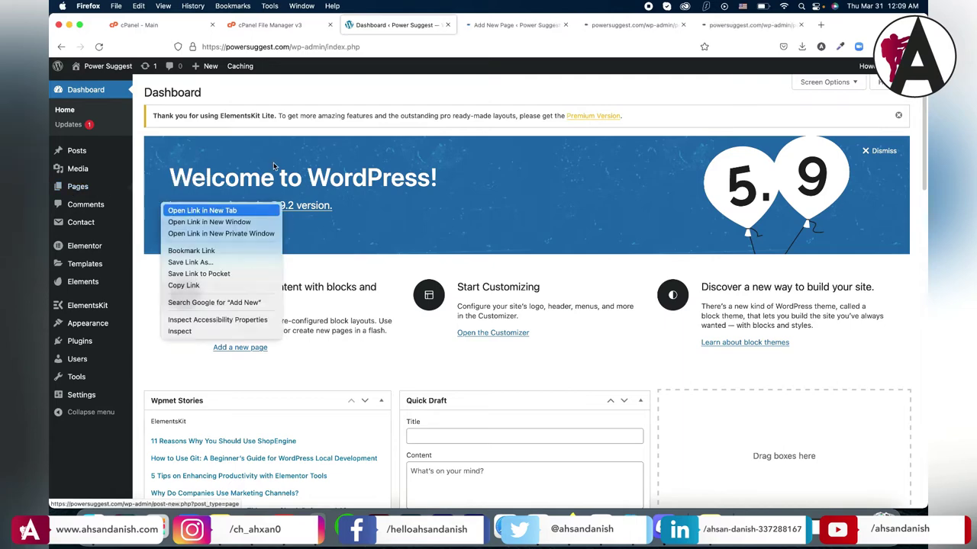
click(175, 207)
Step: Title the first two new pages "Home" and "About", and publish them
click(508, 28)
text(Home)
click(854, 73)
click(584, 25)
text(About)
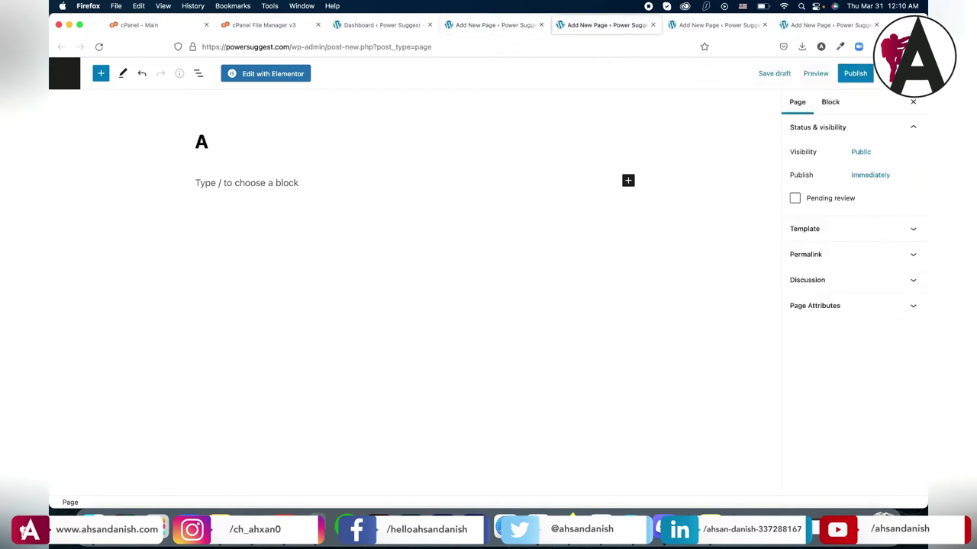
click(855, 74)
Step: Title the remaining two new pages "Contact" and "Services", and publish them
click(717, 25)
text(Contact)
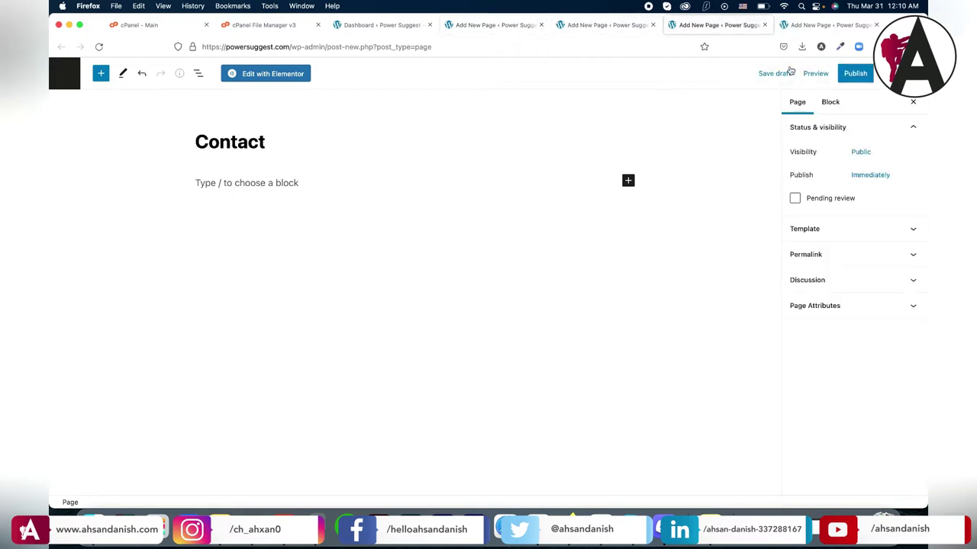
click(855, 73)
click(828, 26)
text(Services)
click(820, 73)
click(812, 73)
Step: Return to the list of all pages and close the four page editor tabs
click(382, 26)
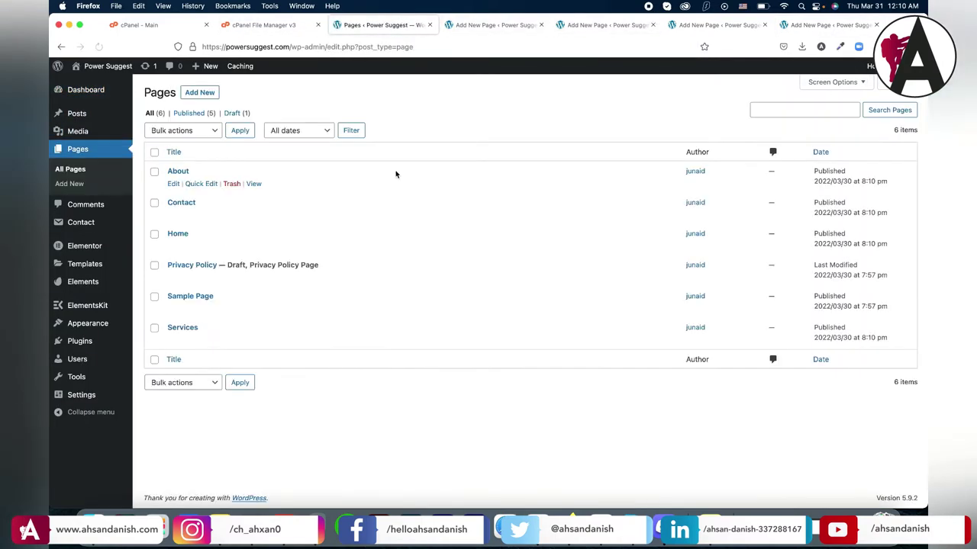
click(541, 26)
click(547, 25)
click(549, 25)
click(550, 25)
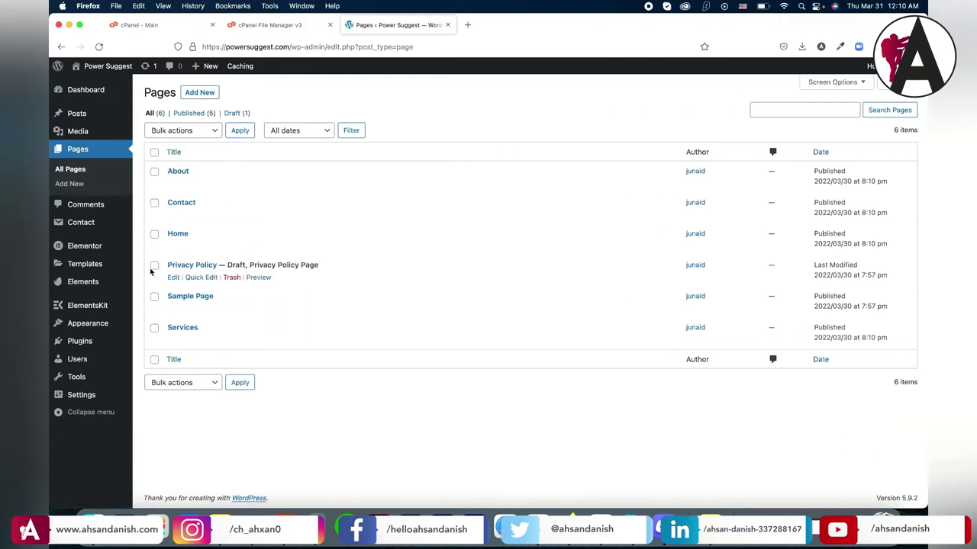
Step: Move the Sample Page and Privacy Policy pages to the trash with one bulk action
click(154, 296)
click(154, 265)
click(182, 130)
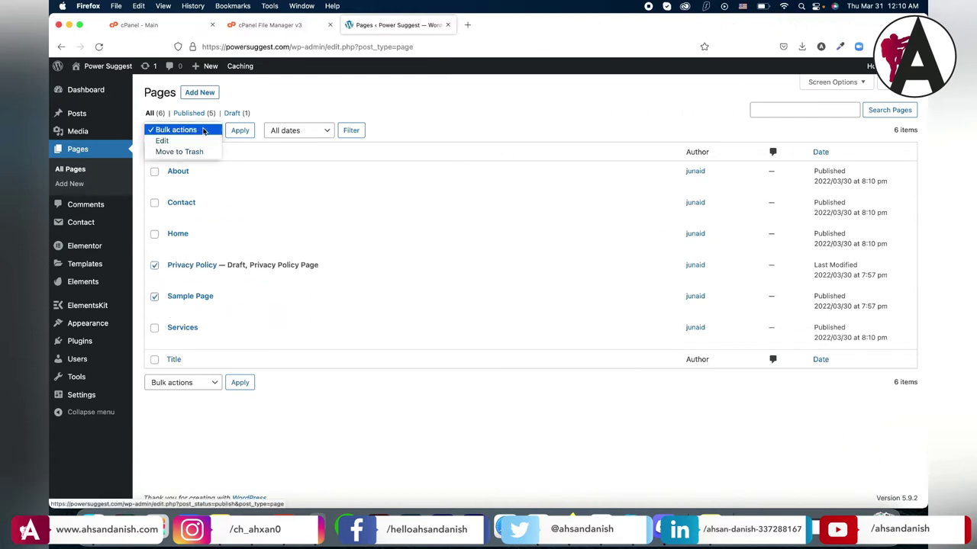
click(180, 151)
click(236, 131)
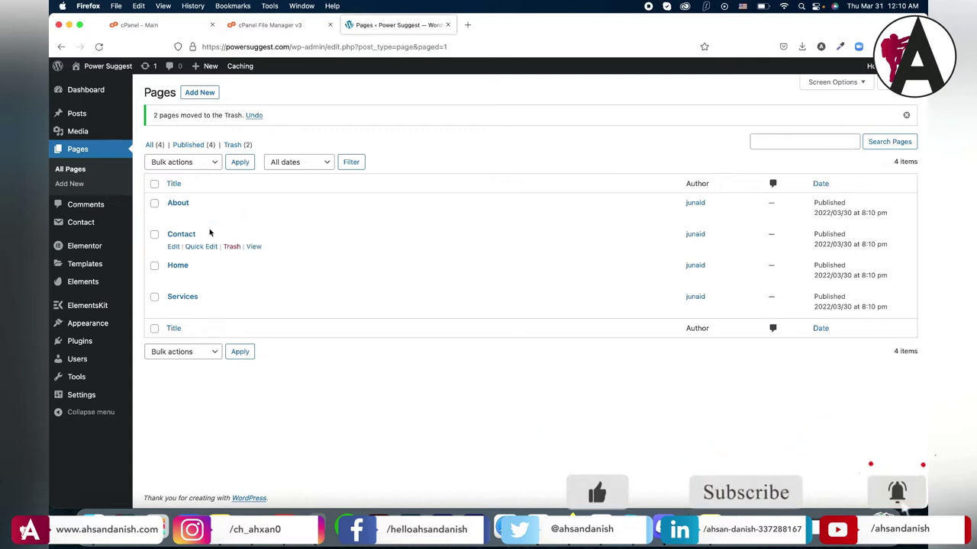
Step: Open the Home page for editing in Elementor
mouse_move(231, 217)
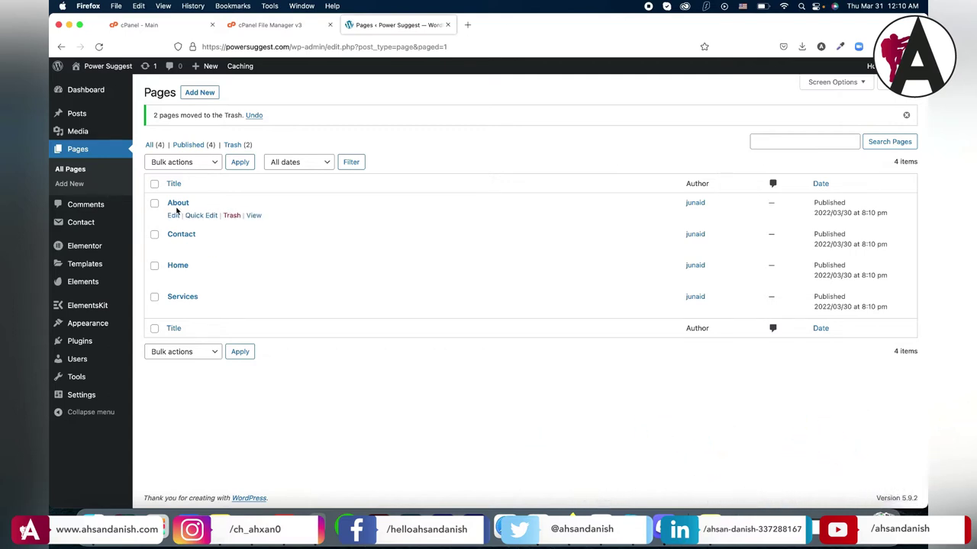
mouse_move(185, 279)
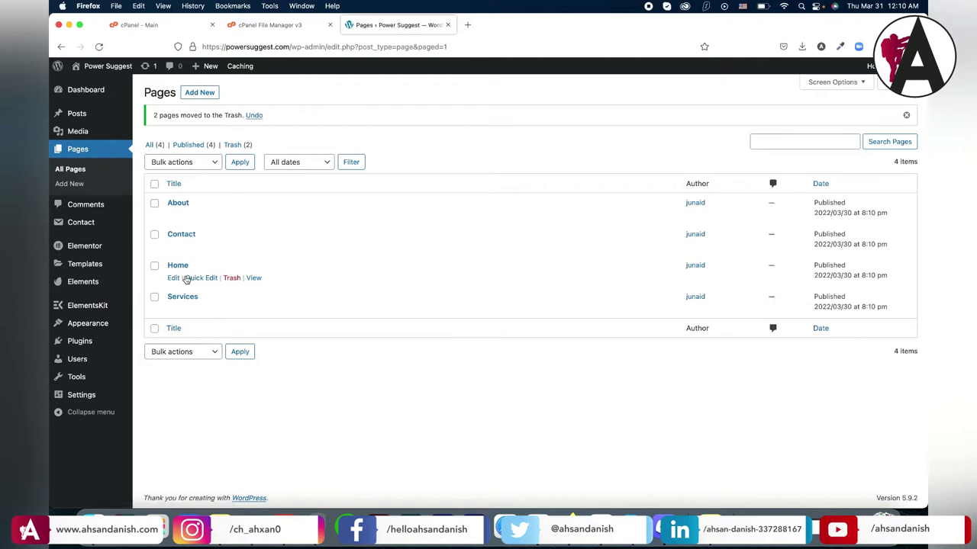
click(173, 279)
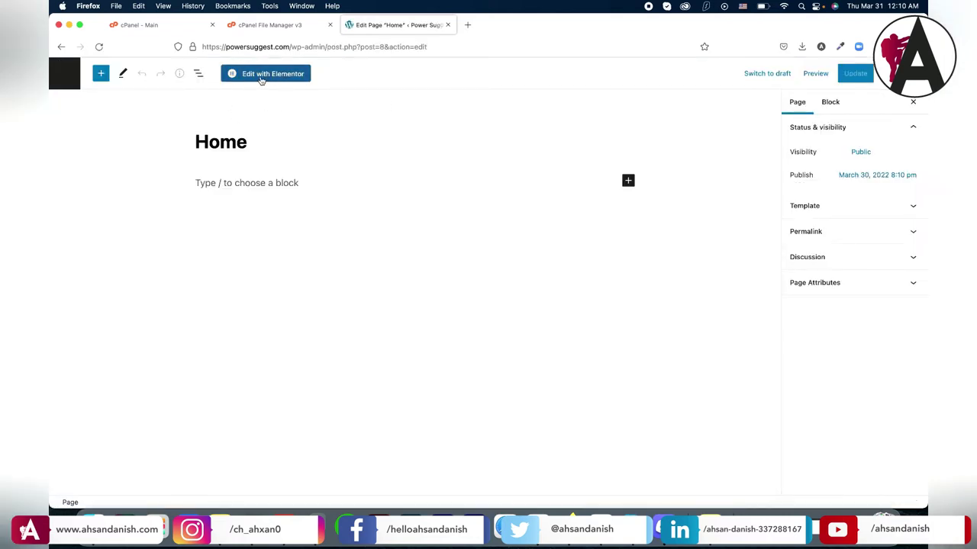
click(261, 74)
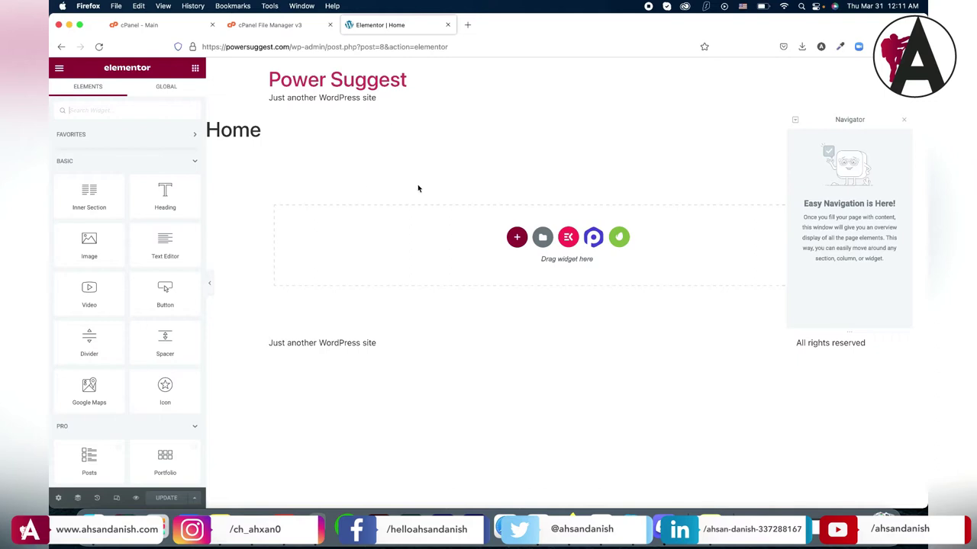
Step: Hide the Home page's title, set its page layout to Elementor Full Width, and close the Navigator
click(59, 499)
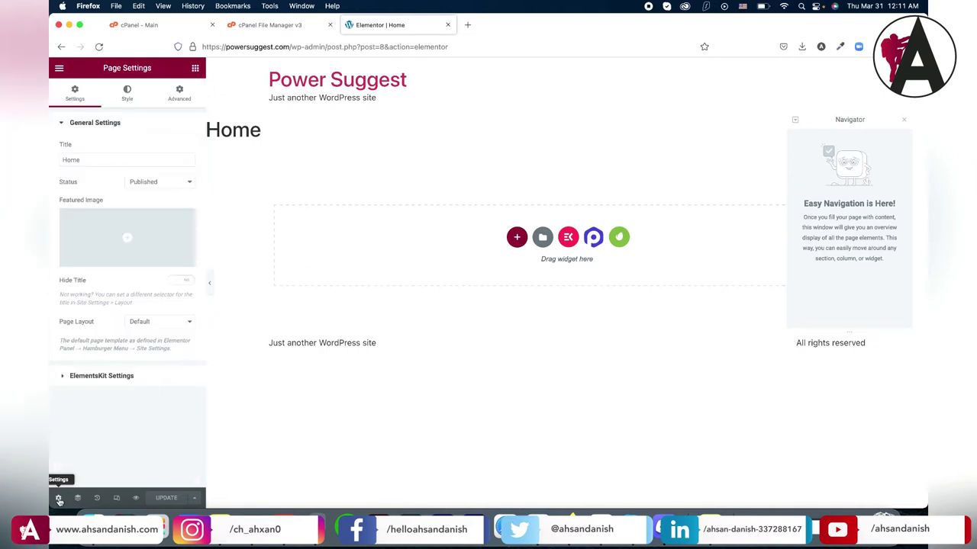
click(187, 281)
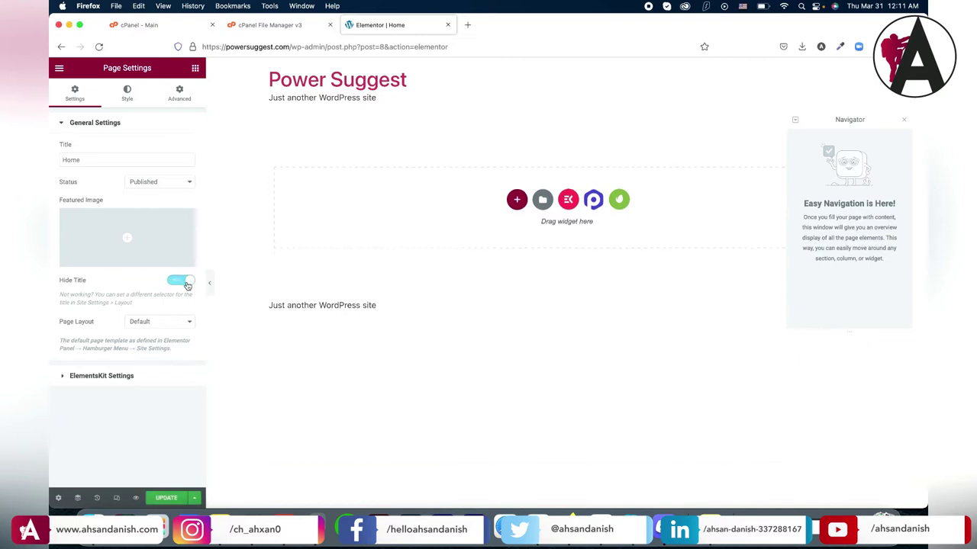
click(173, 326)
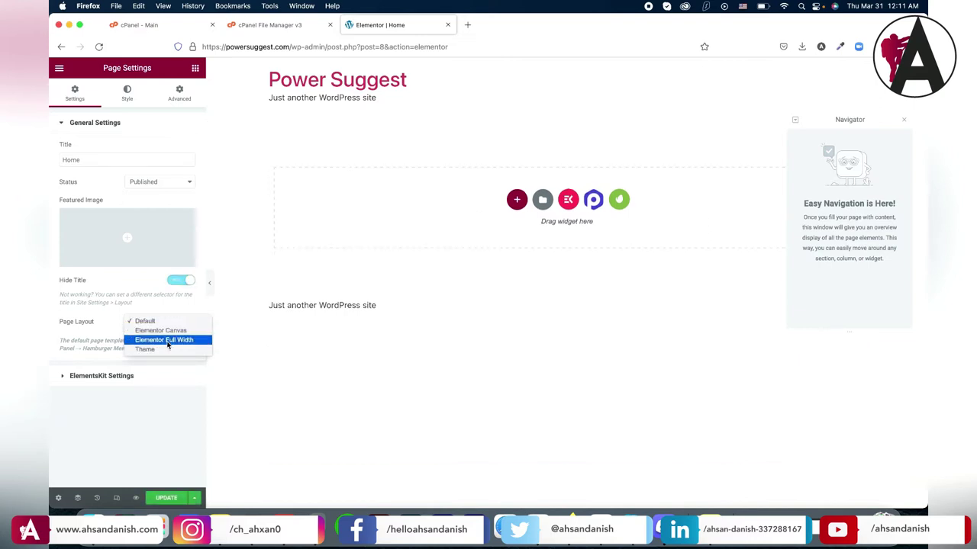
click(168, 340)
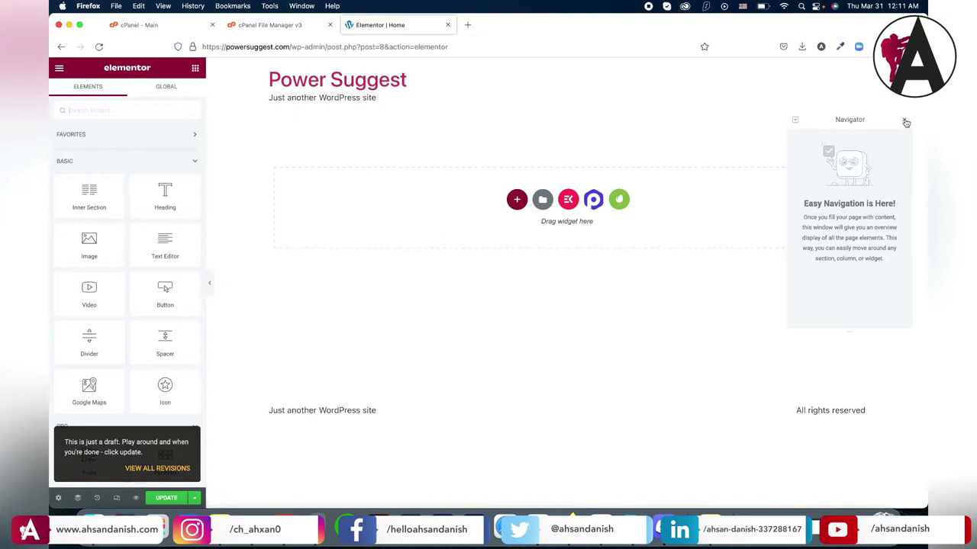
click(906, 123)
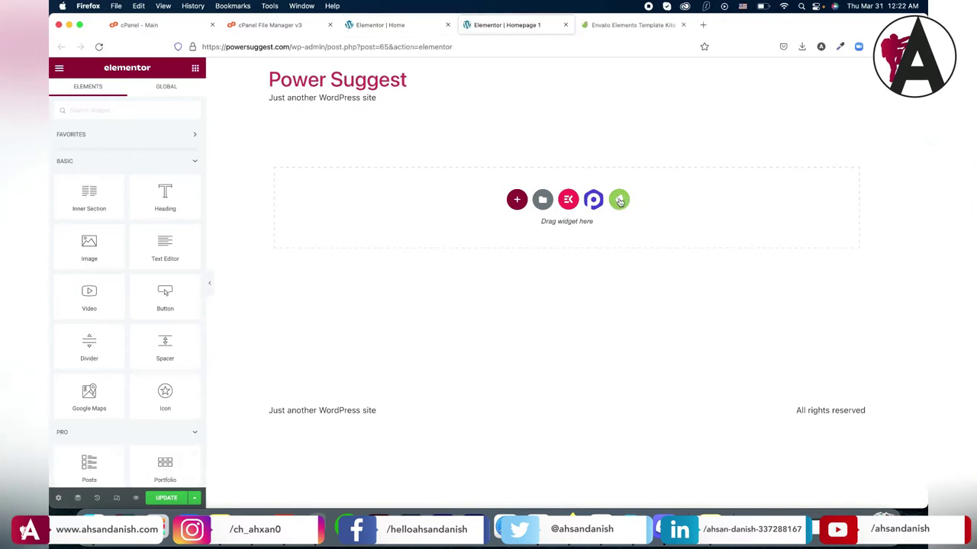
Step: Insert the Global Kit Styles template from the installed Criativo kit into the page
click(619, 200)
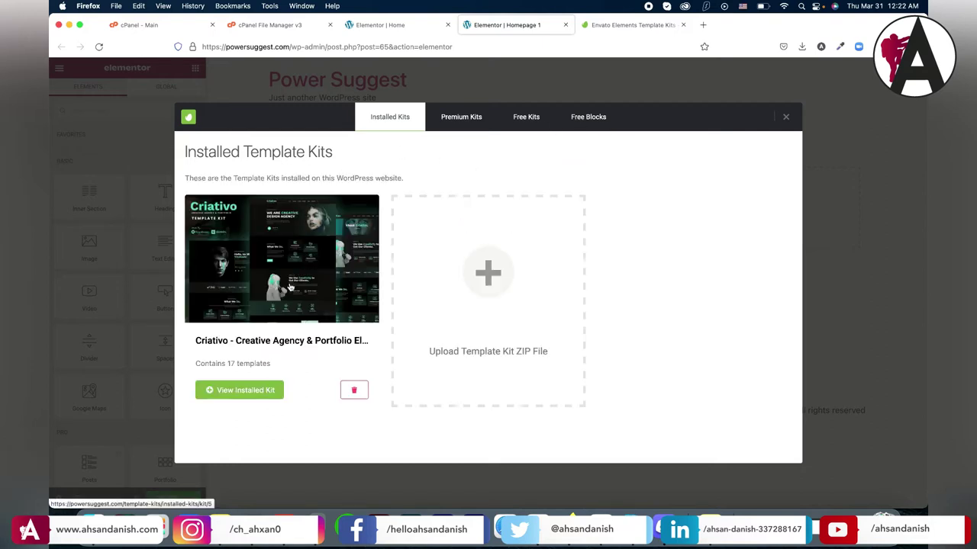
click(281, 259)
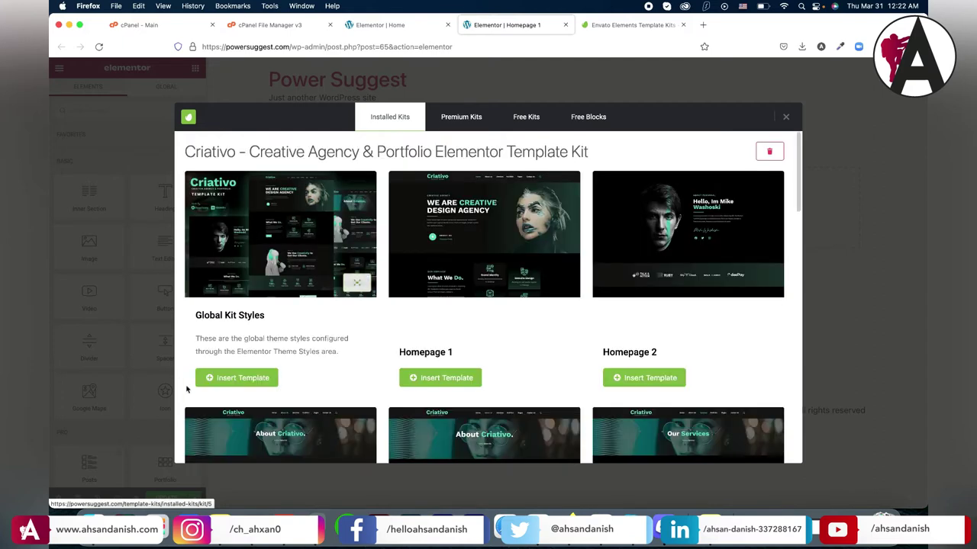
drag(223, 315, 312, 317)
click(257, 382)
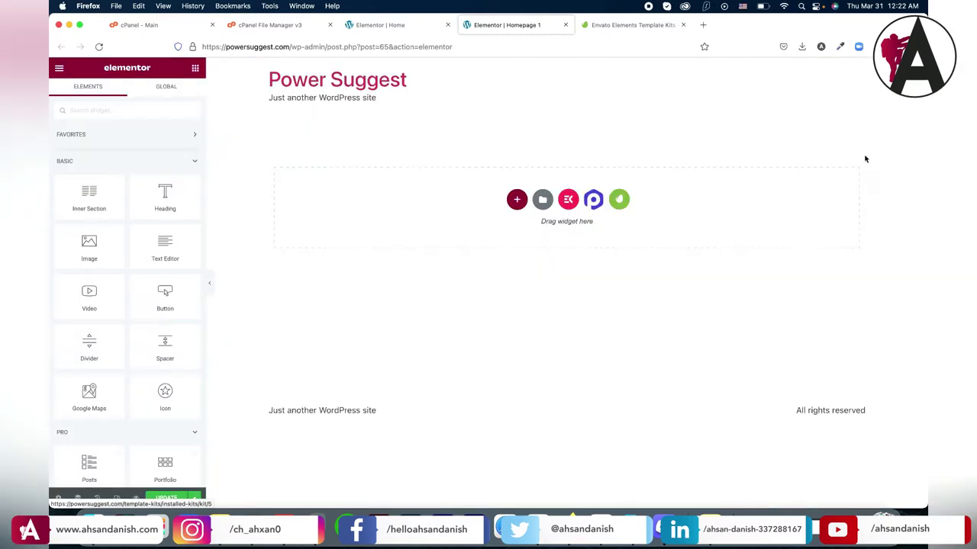
Step: Insert the Homepage 1 template from the installed Criativo kit and review the imported page's sections
click(619, 199)
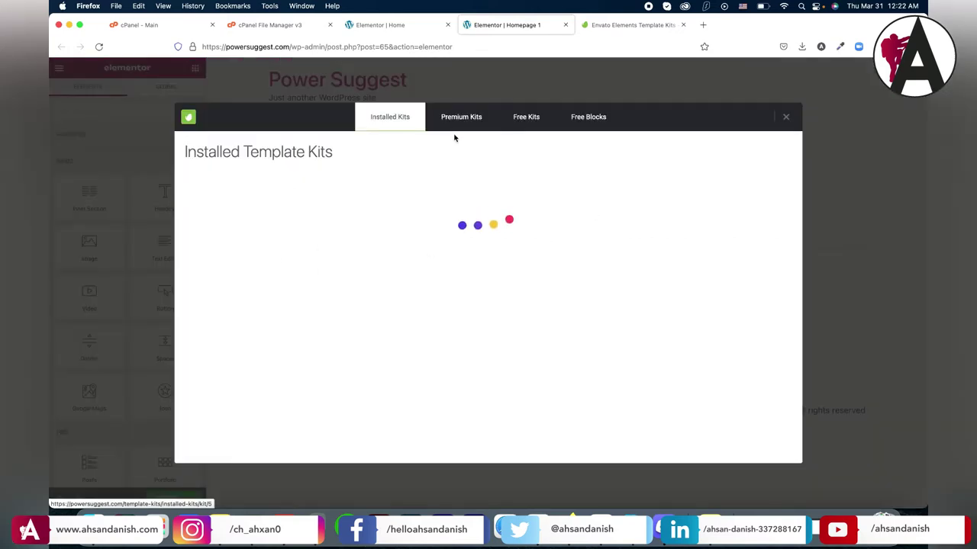
click(350, 256)
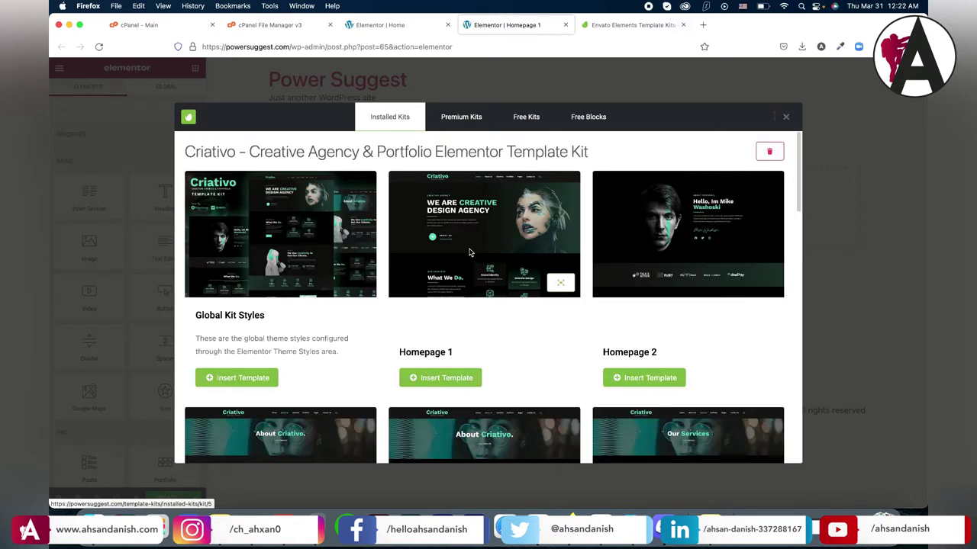
click(450, 384)
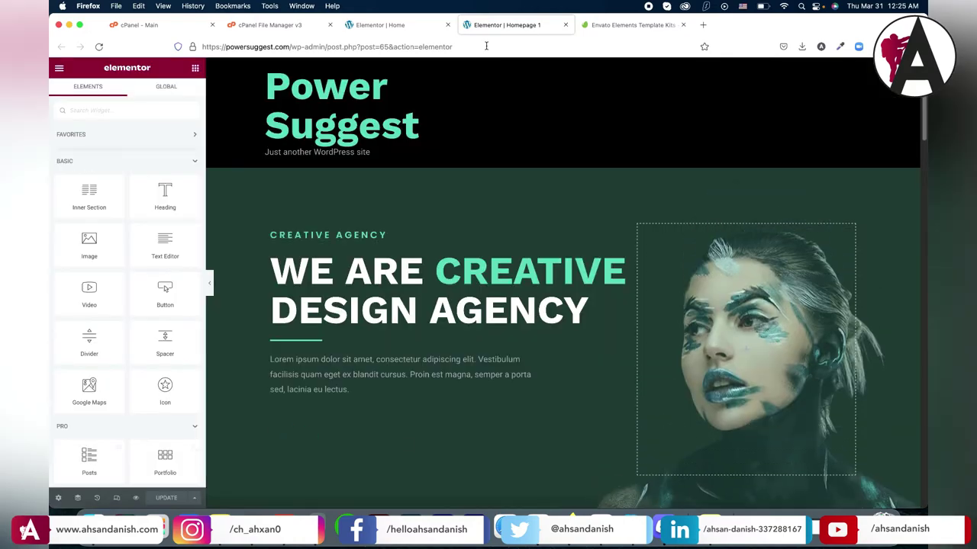
scroll(540, 248, down, 10)
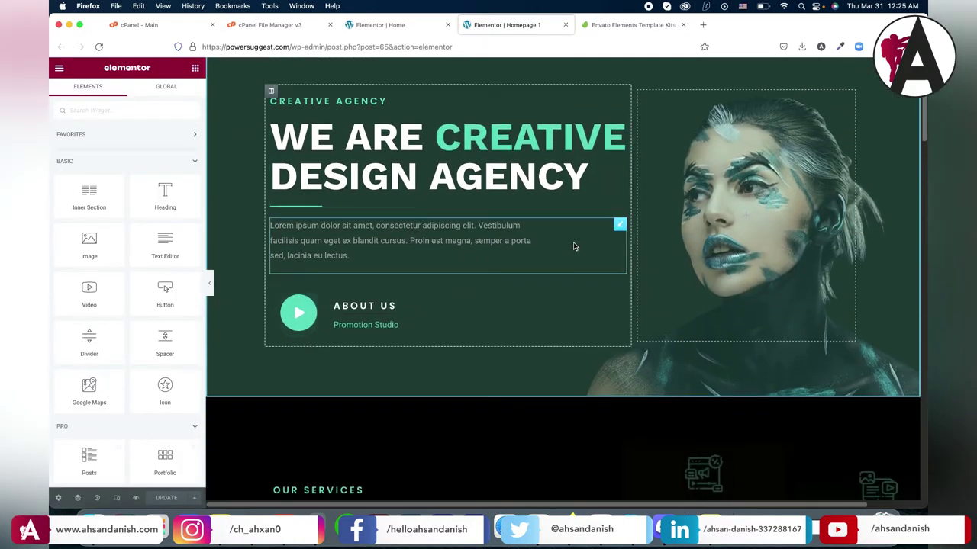
scroll(427, 297, down, 5)
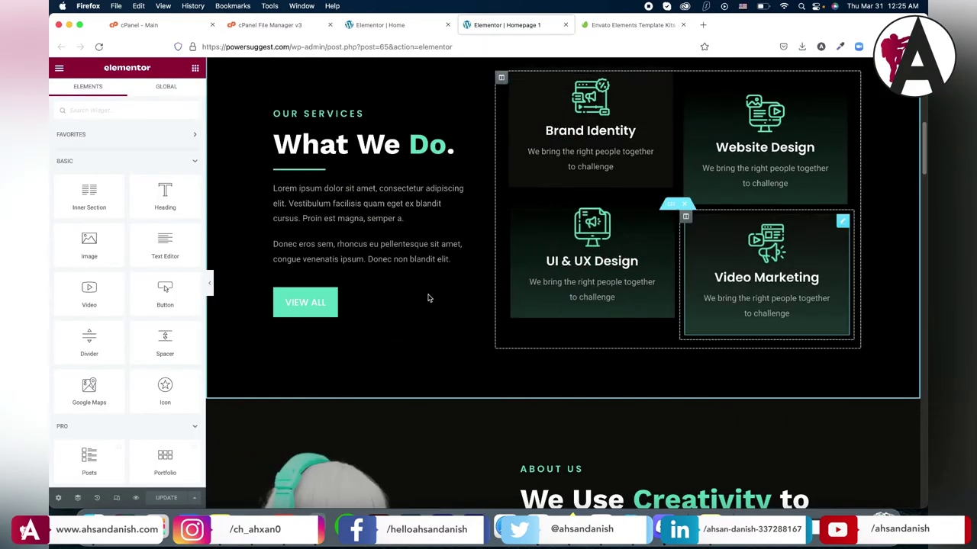
scroll(628, 284, down, 20)
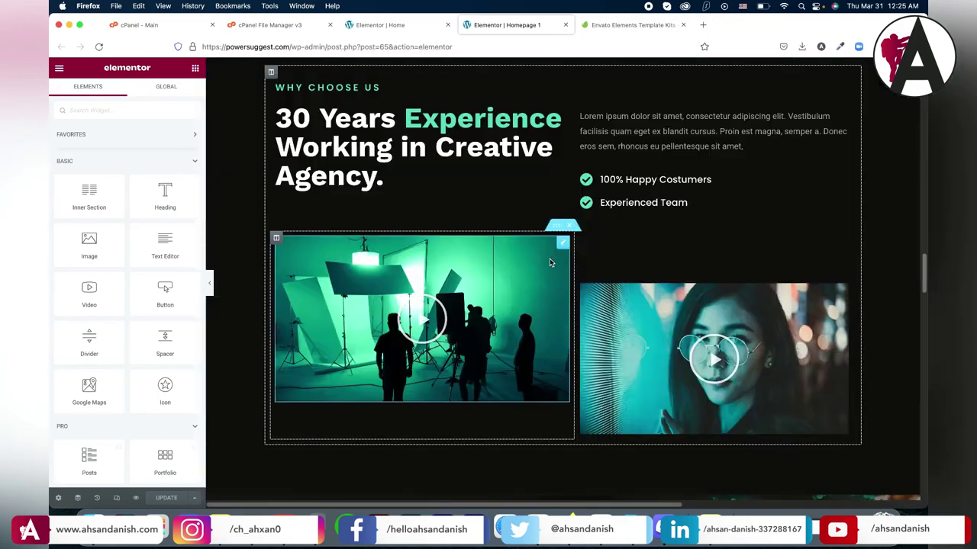
scroll(549, 260, down, 20)
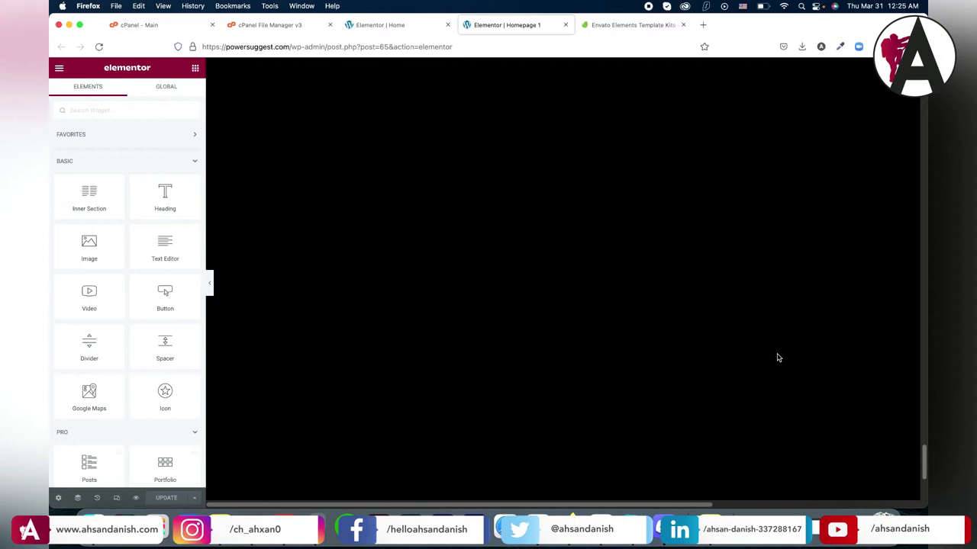
scroll(776, 358, up, 20)
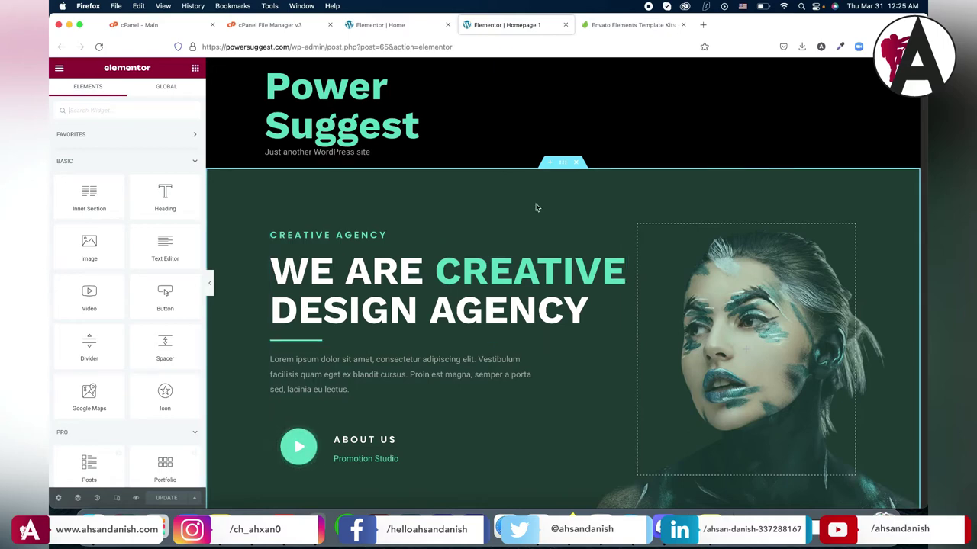
Step: Leave the Elementor editors, open the WordPress dashboard's list of all pages, and close the Envato Elements page
click(386, 31)
click(447, 25)
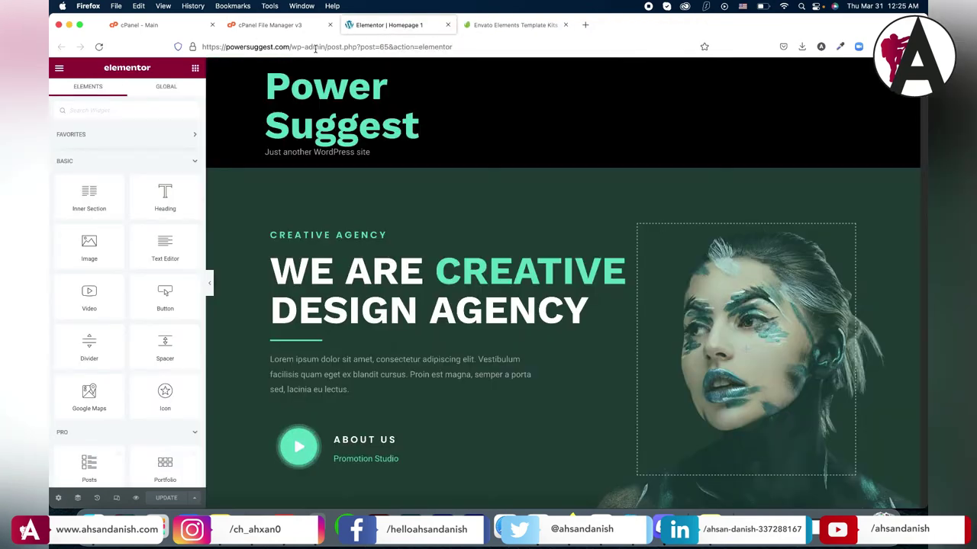
drag(326, 46, 453, 47)
key(BackSpace)
key(Return)
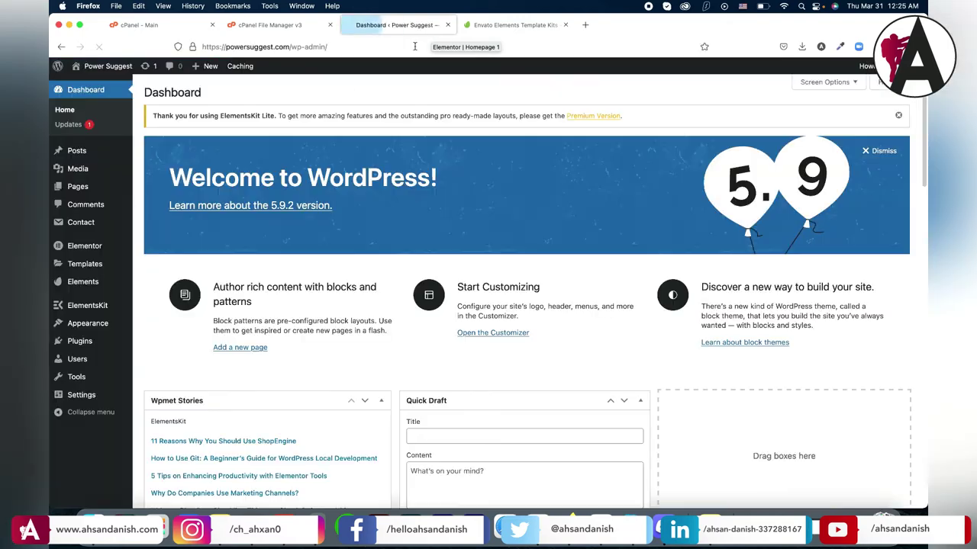
mouse_move(76, 186)
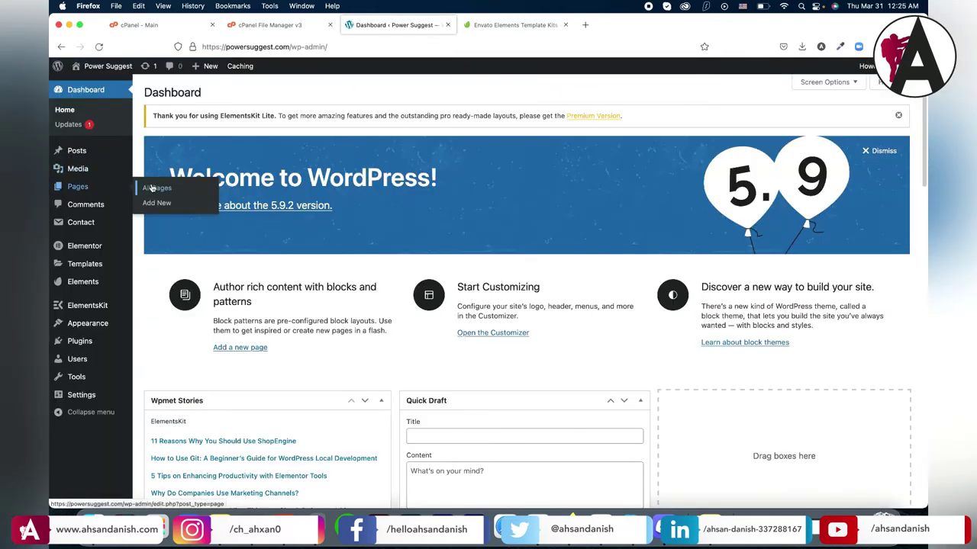
click(563, 25)
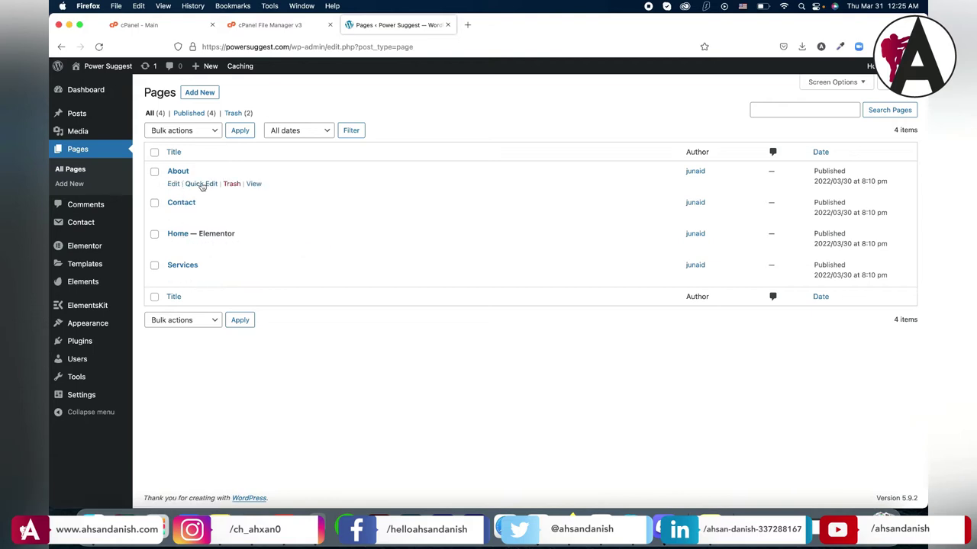
Step: Open the About, Contact and Services pages for editing, each in its own browser tab
right_click(174, 185)
click(183, 190)
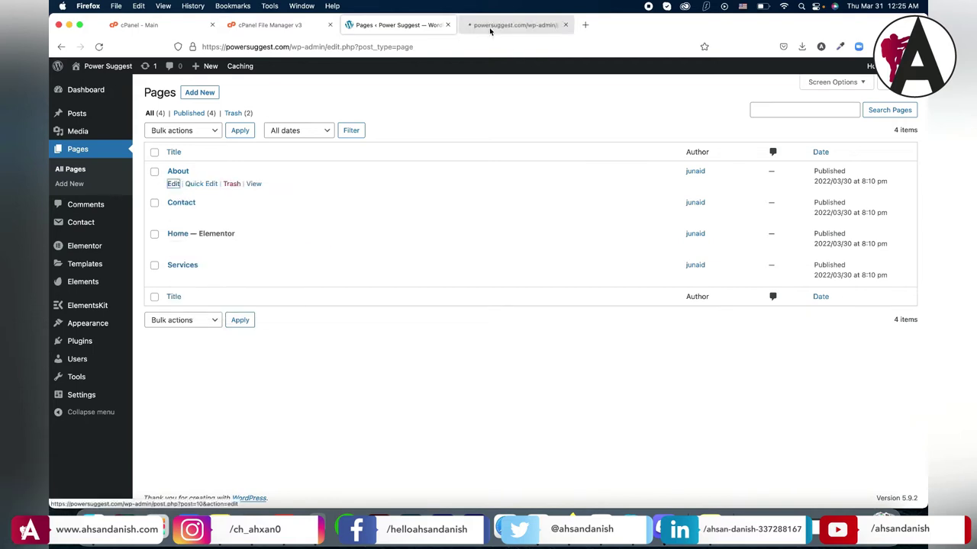
right_click(174, 215)
click(183, 220)
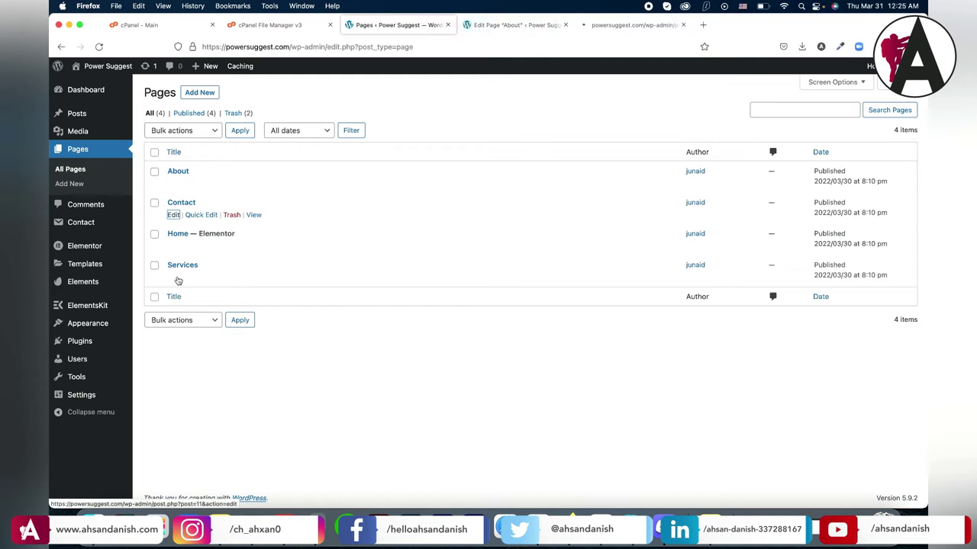
right_click(174, 277)
click(183, 282)
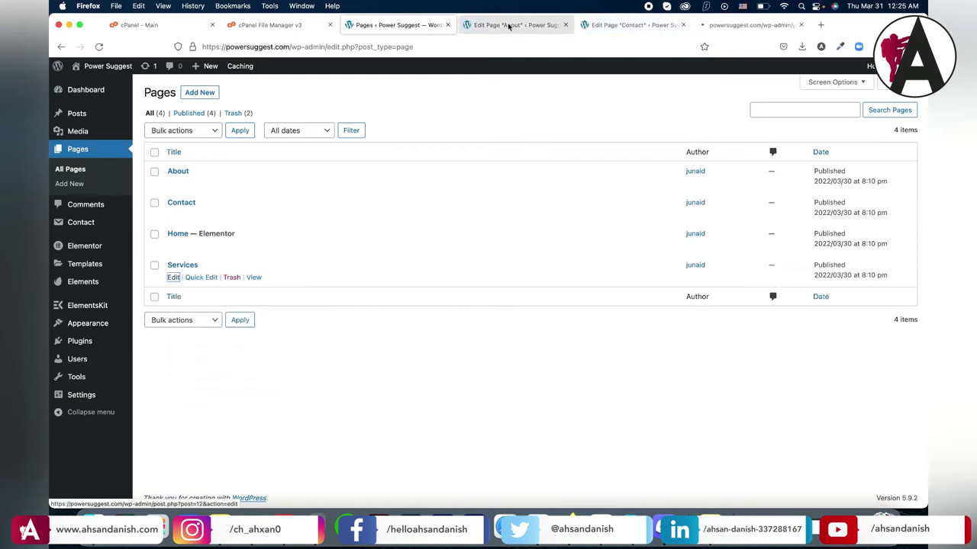
Step: Launch the Elementor editor for the About, Contact and Services pages
click(510, 25)
click(273, 74)
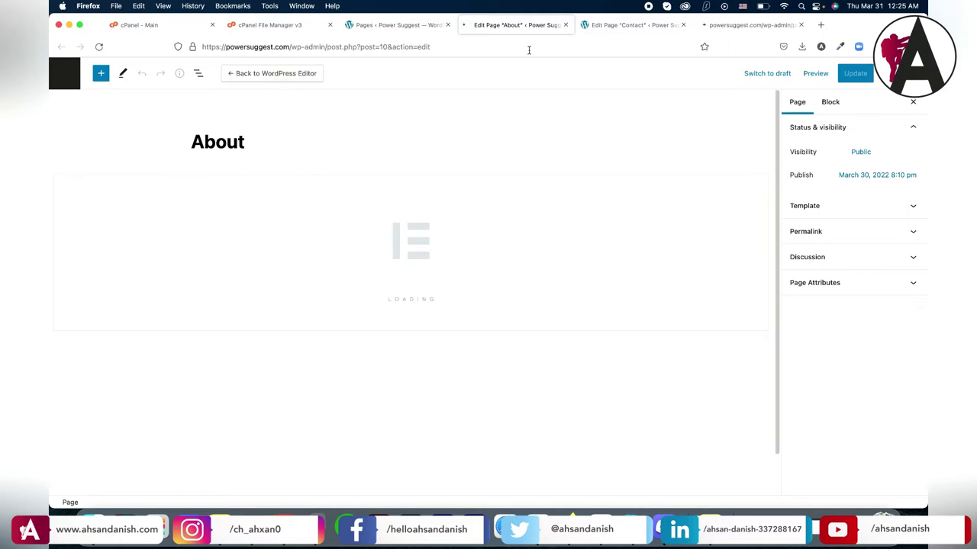
click(599, 25)
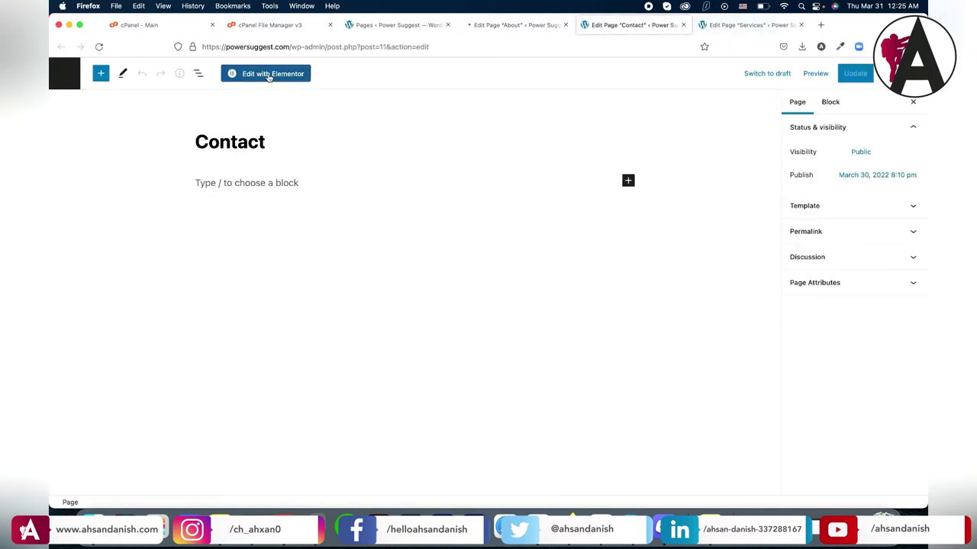
click(268, 76)
click(729, 25)
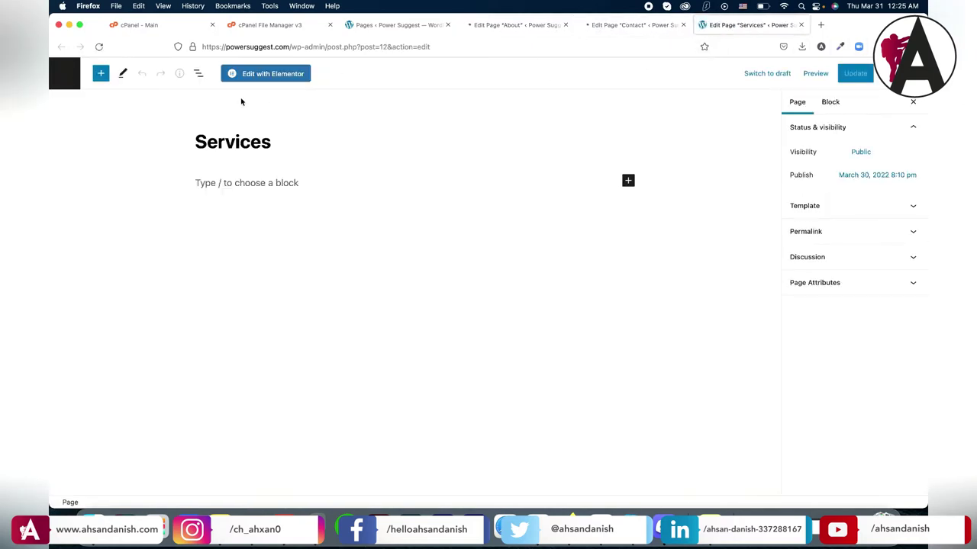
click(258, 74)
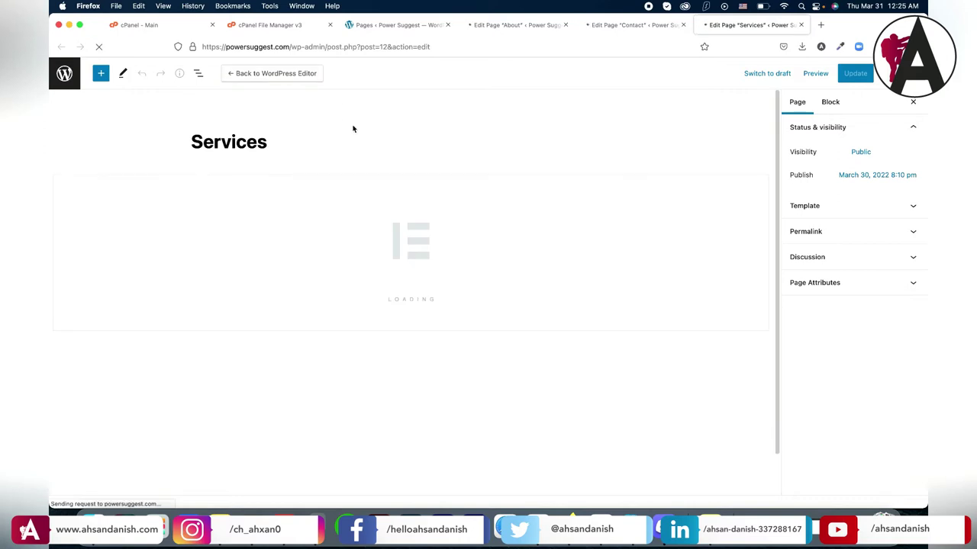
Step: Hide the About page's title and set its page layout to Elementor Full Width
click(500, 25)
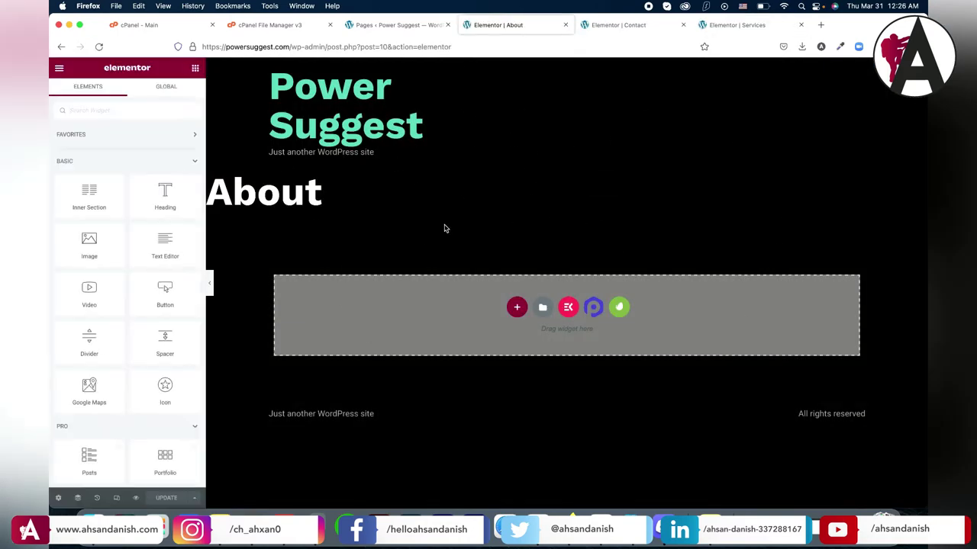
click(611, 27)
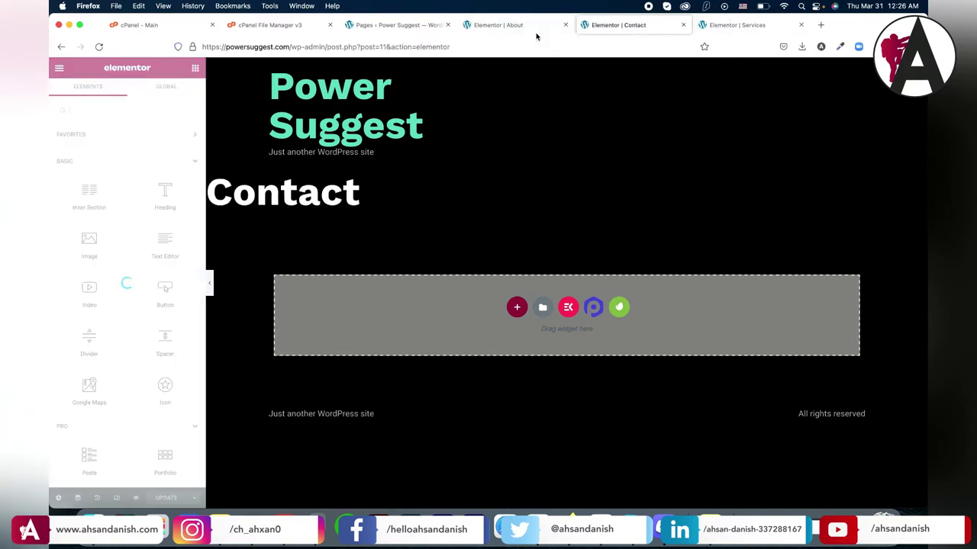
click(493, 29)
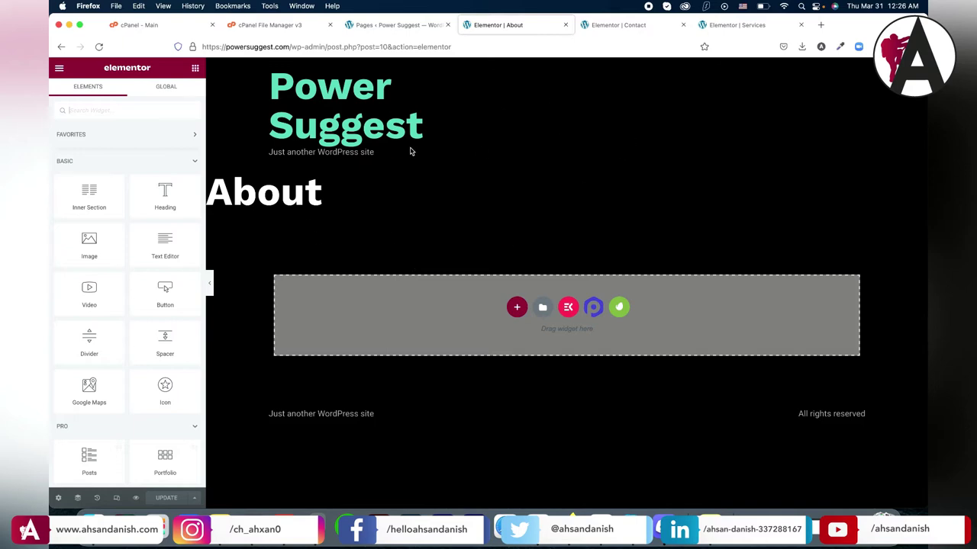
click(58, 498)
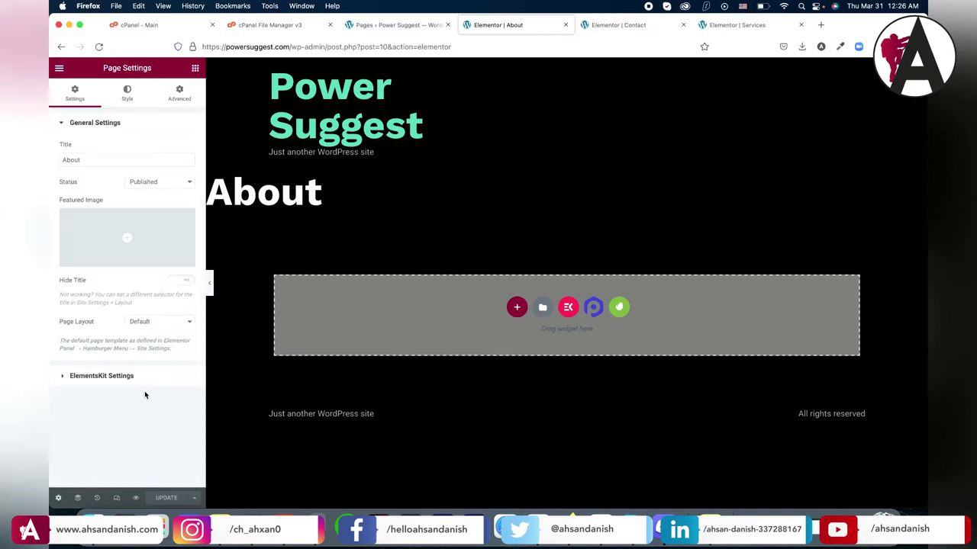
click(181, 280)
click(178, 321)
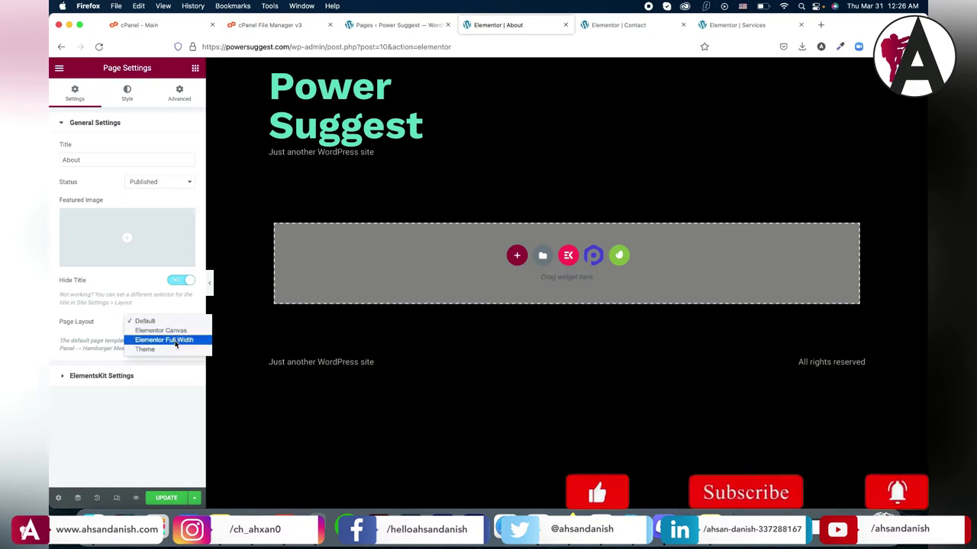
click(162, 341)
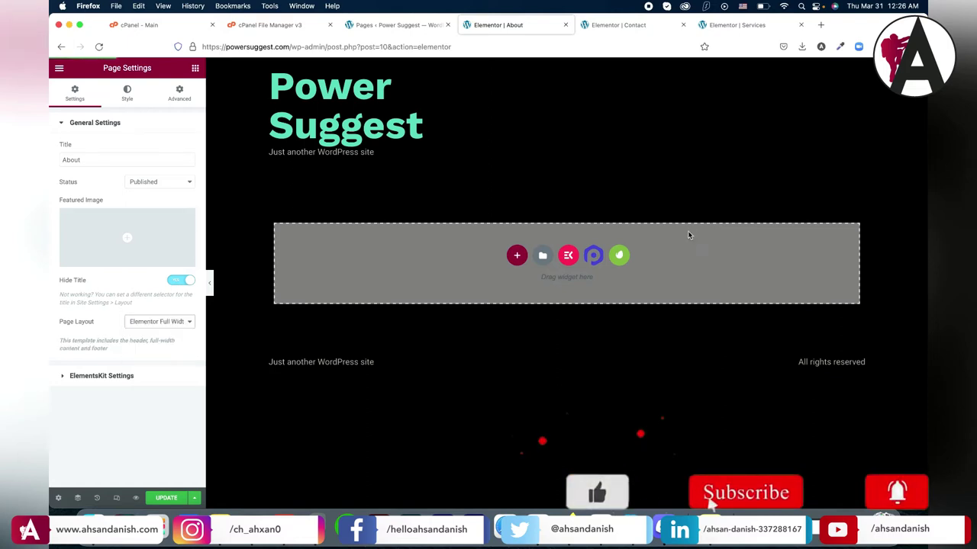
Step: Insert the About Us template from the installed Criativo kit into the About page
click(618, 256)
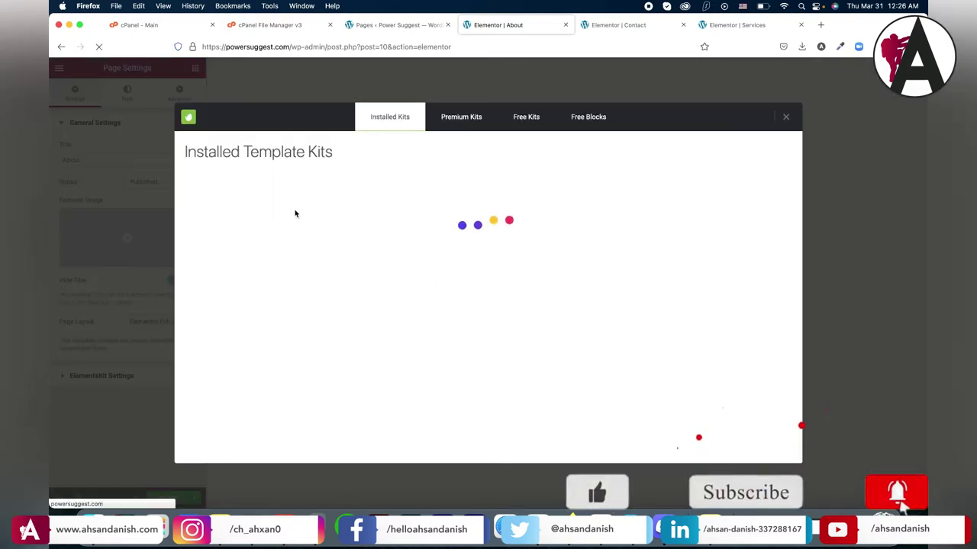
click(196, 238)
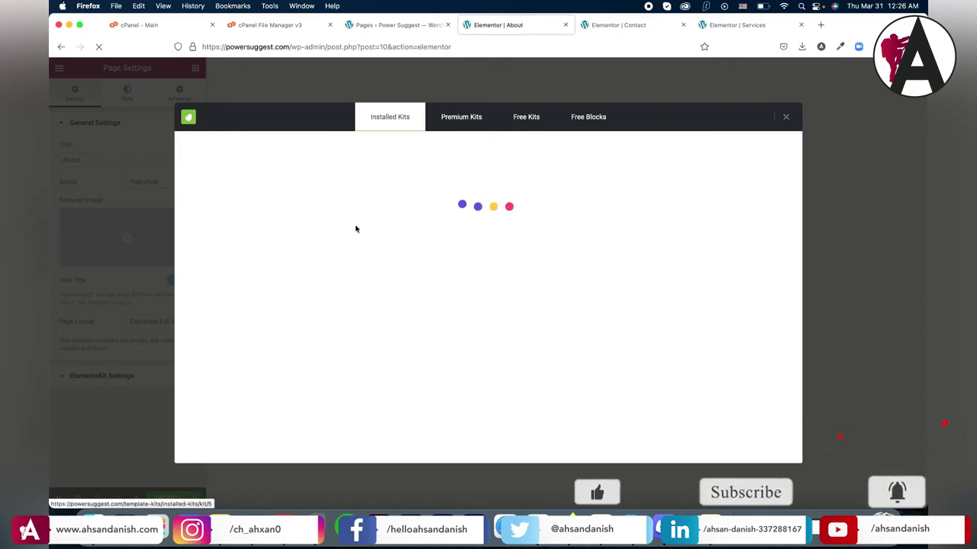
scroll(525, 301, down, 3)
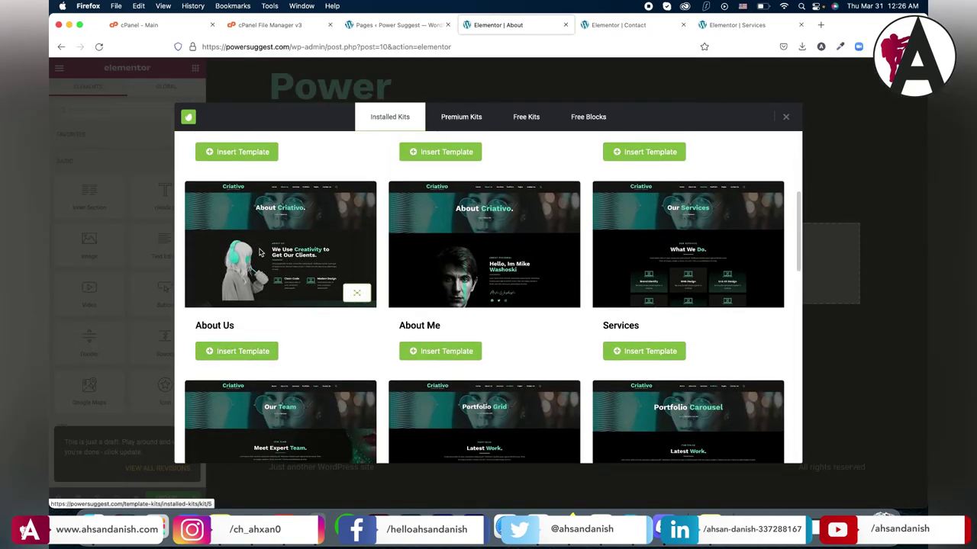
click(248, 355)
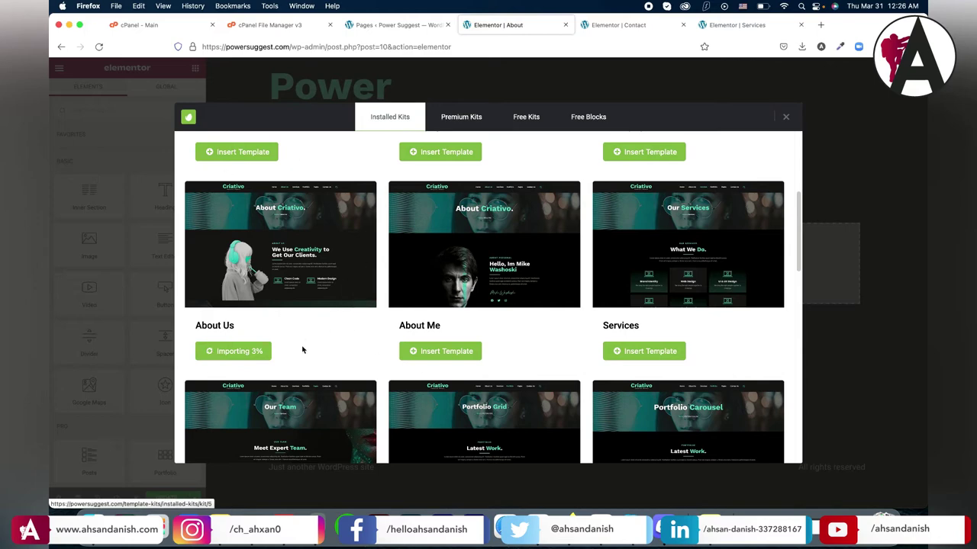
Step: Hide the Contact page's title and set its page layout to Elementor Full Width
click(622, 25)
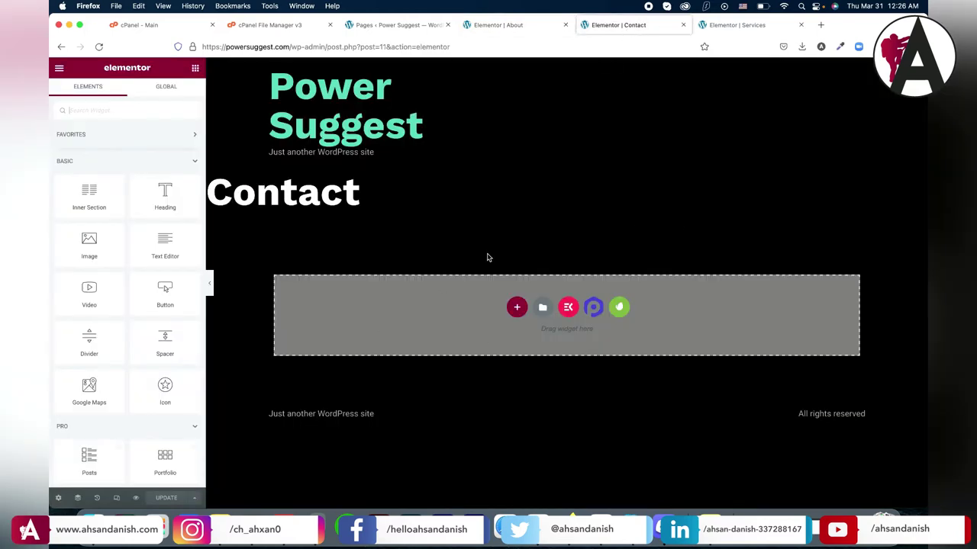
click(58, 497)
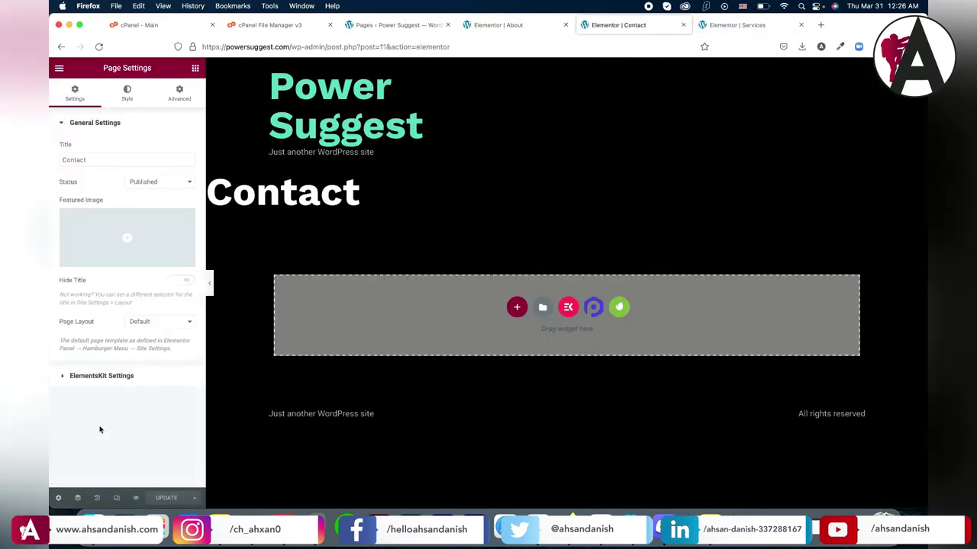
click(182, 282)
click(160, 322)
click(163, 340)
Step: Hide the Services page's title, set its page layout to Elementor Full Width, and return to the Contact page
click(735, 25)
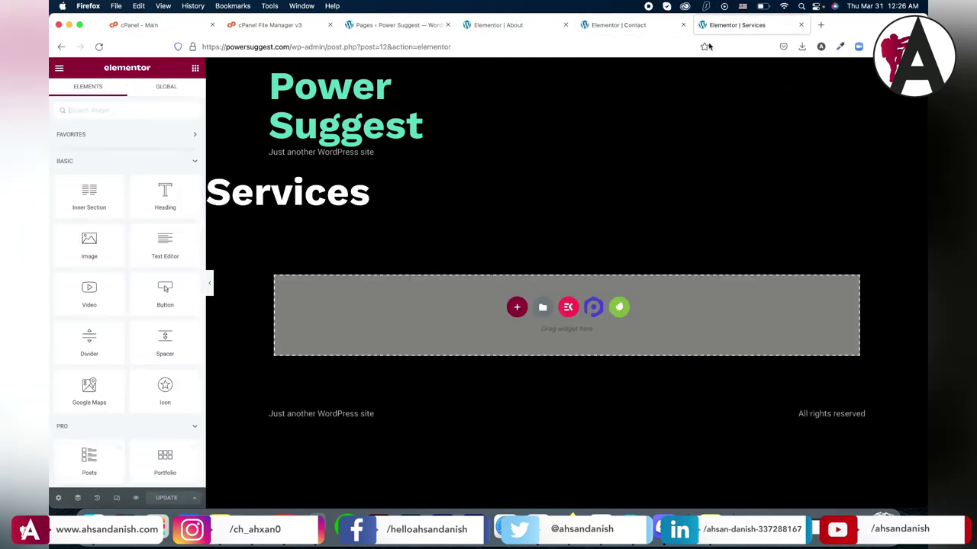
click(58, 497)
click(183, 282)
click(183, 321)
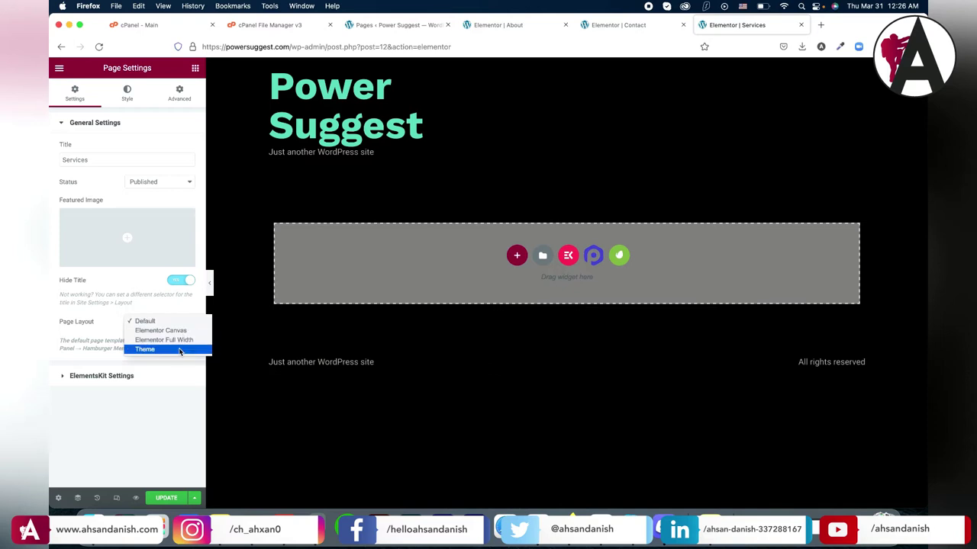
click(164, 341)
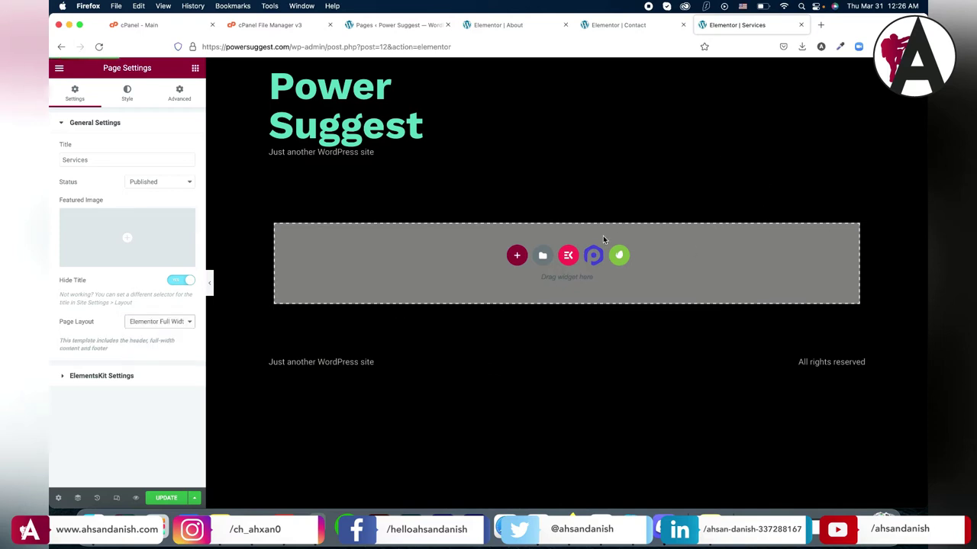
click(632, 25)
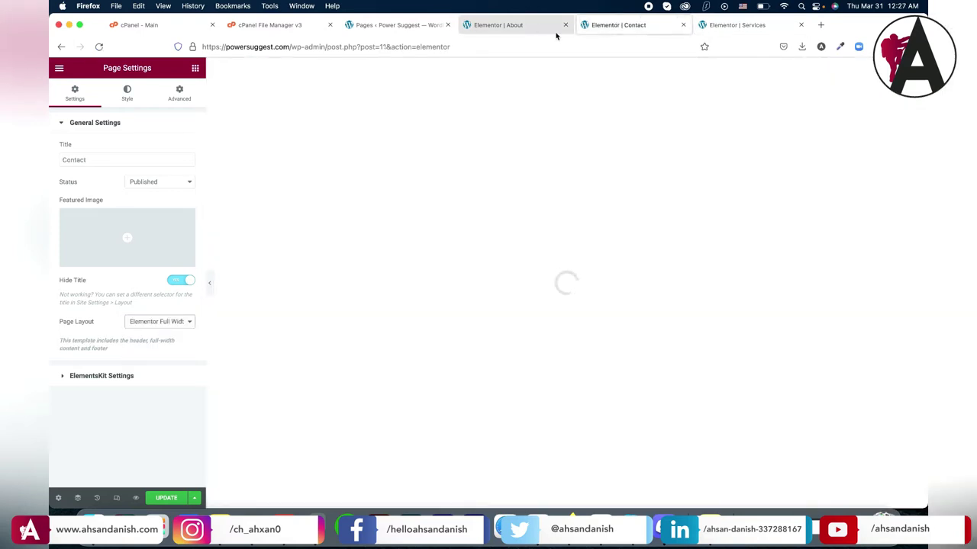
Step: Look through the imported sections of the About page from its hero banner to the footer
click(517, 27)
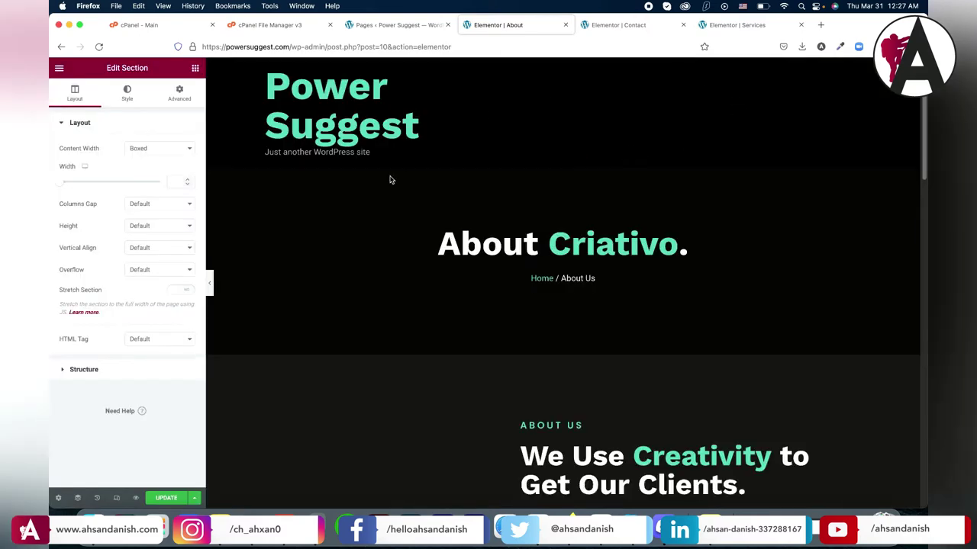
scroll(484, 294, down, 10)
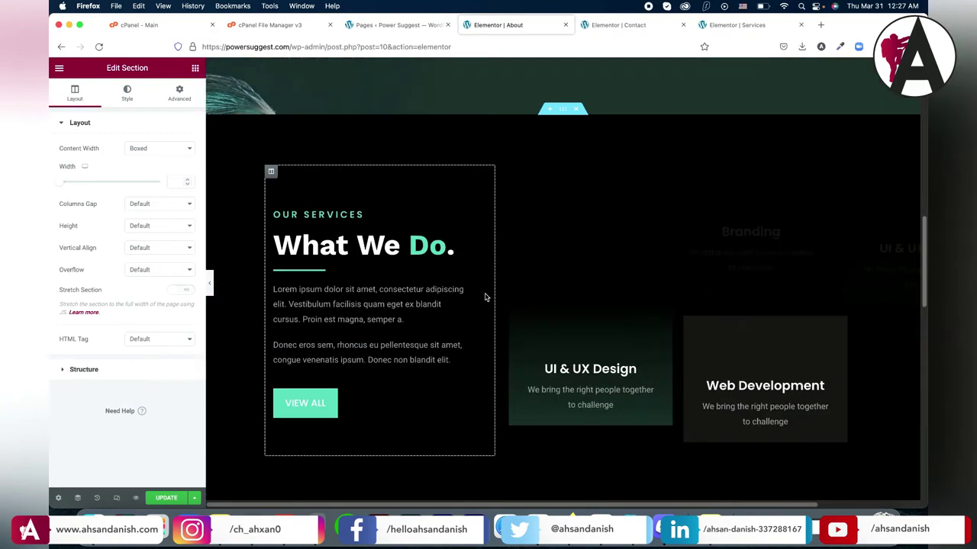
scroll(483, 297, down, 20)
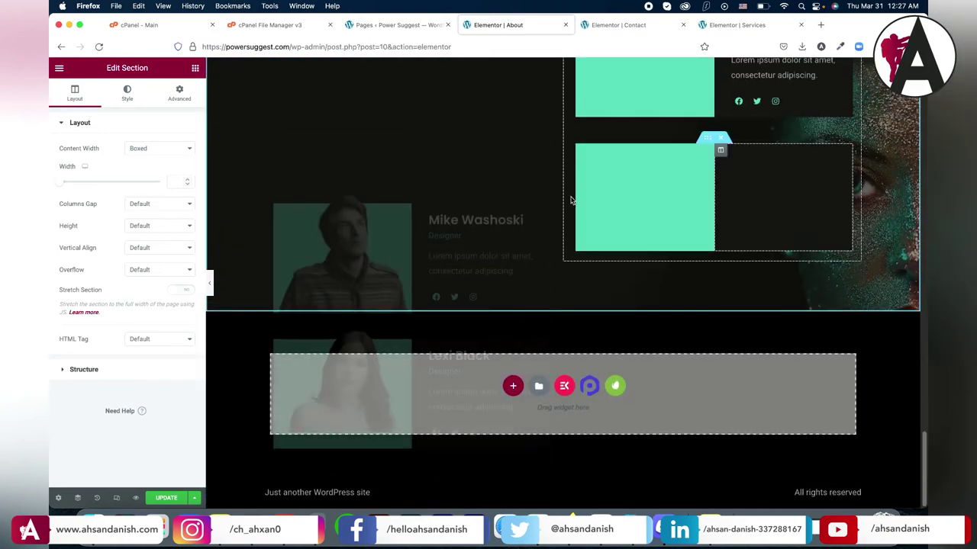
scroll(577, 189, up, 10)
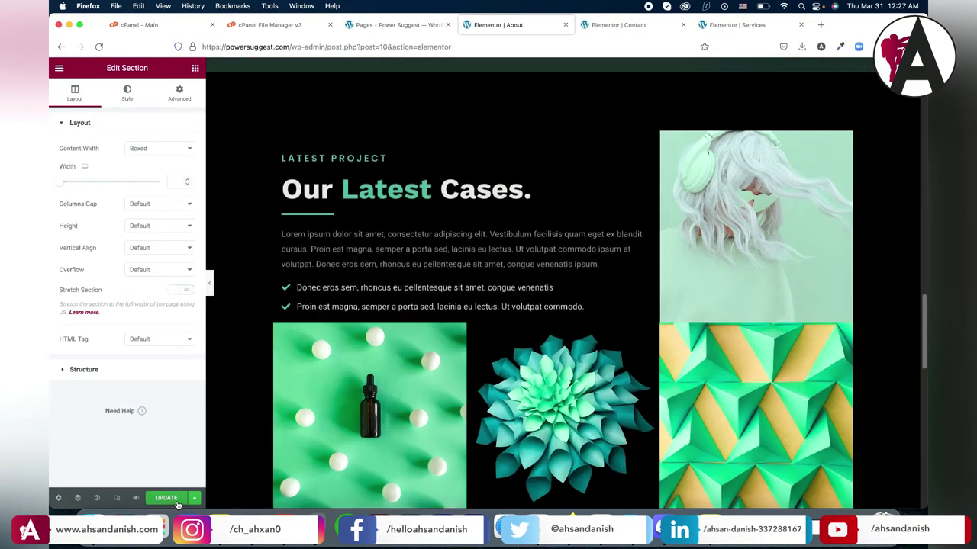
Step: Insert the Contact Us template from the installed Criativo kit into the Contact page and update the page
click(618, 25)
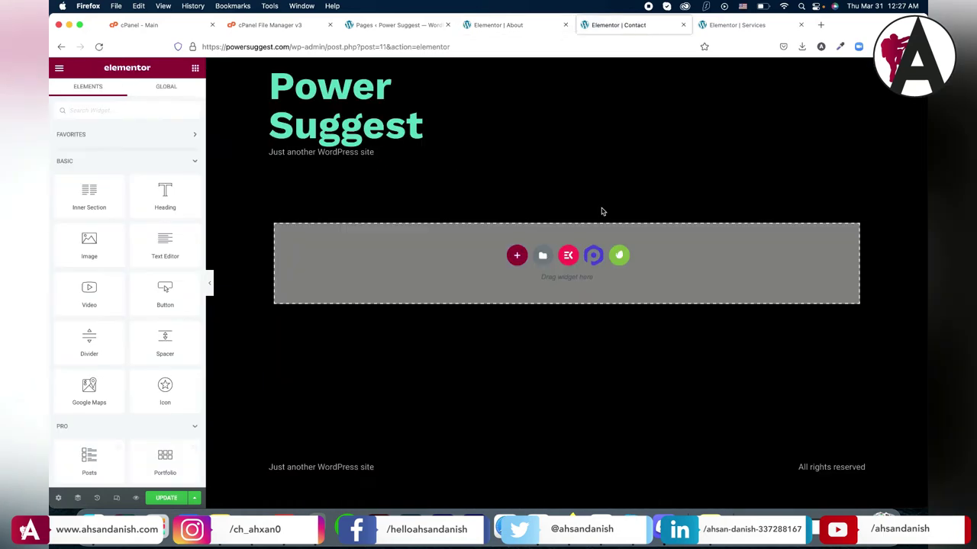
click(619, 257)
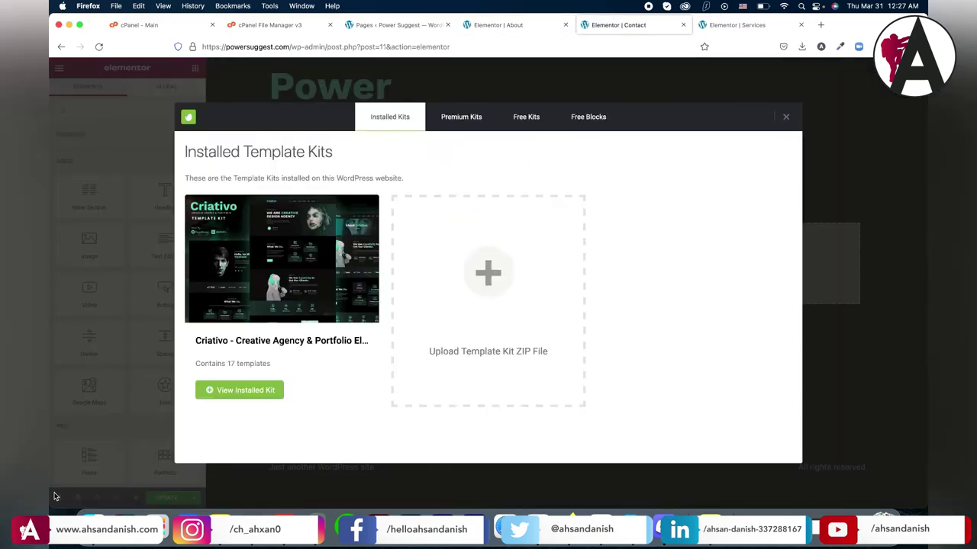
click(320, 237)
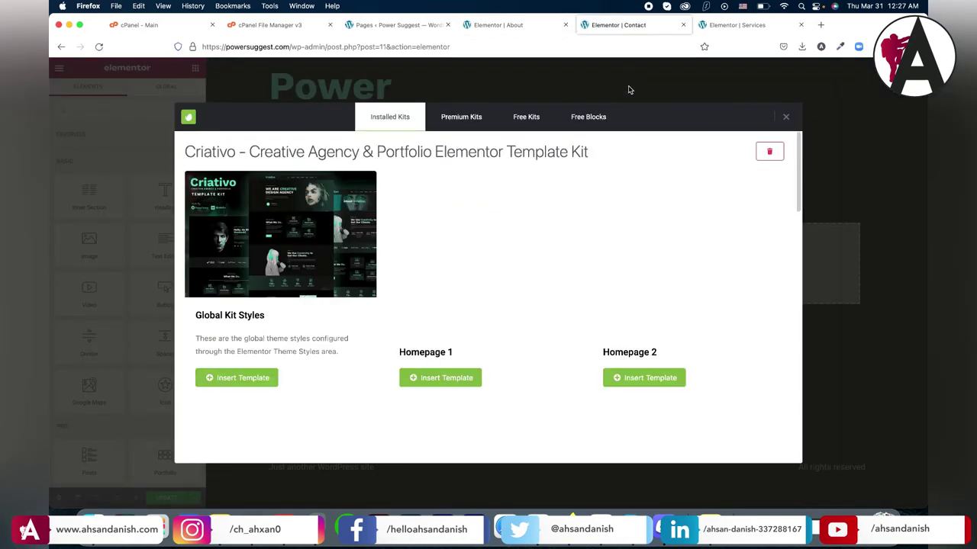
scroll(321, 237, down, 10)
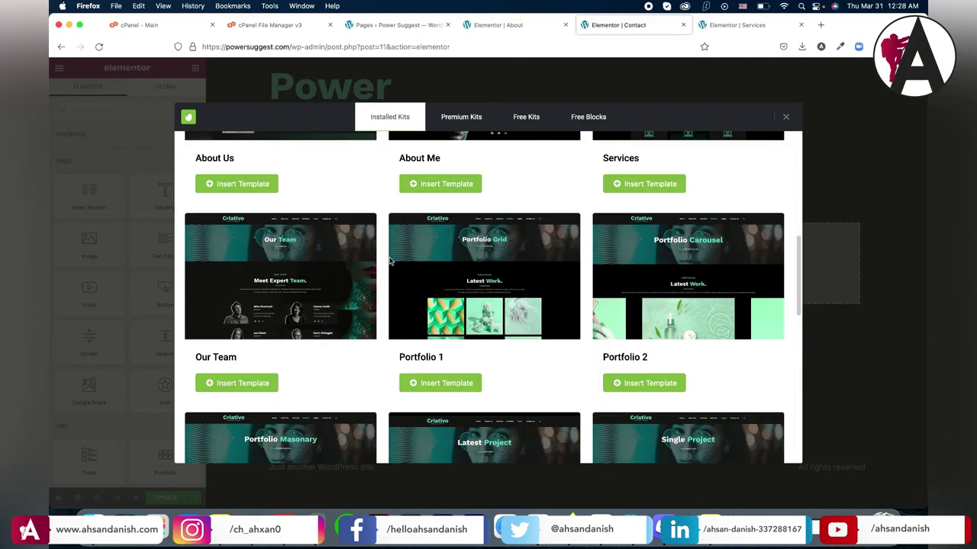
scroll(468, 258, down, 8)
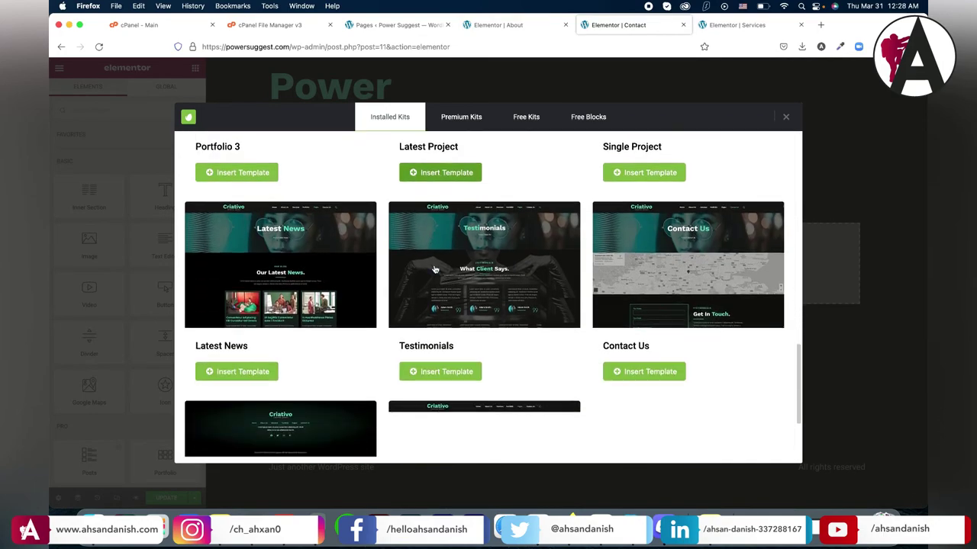
scroll(561, 260, down, 3)
click(646, 223)
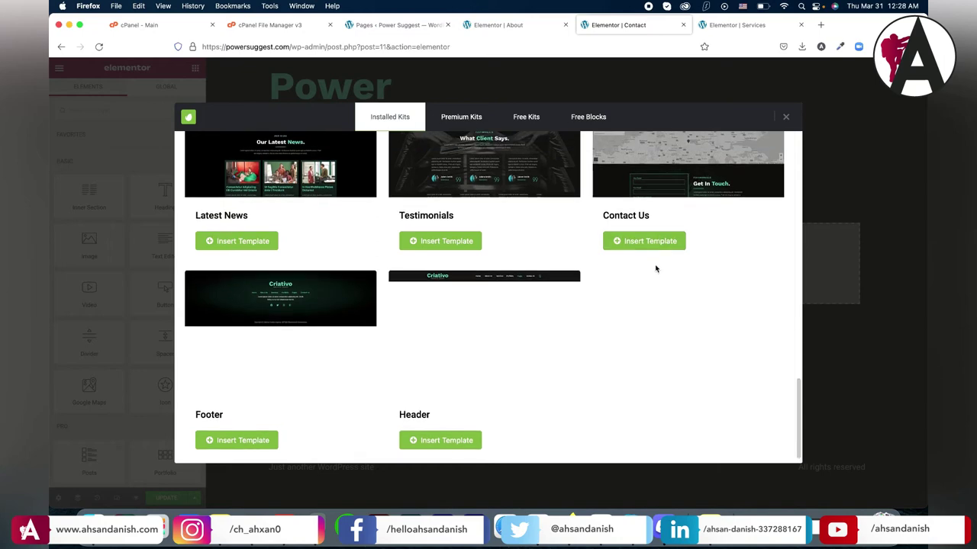
scroll(657, 267, up, 3)
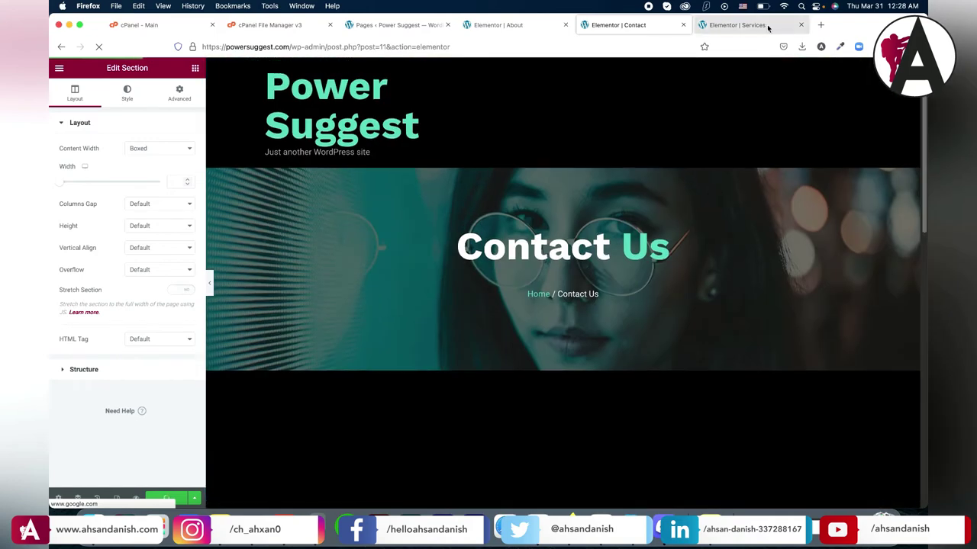
Step: Insert the Services template from the installed Criativo kit into the Services page
click(734, 24)
click(620, 255)
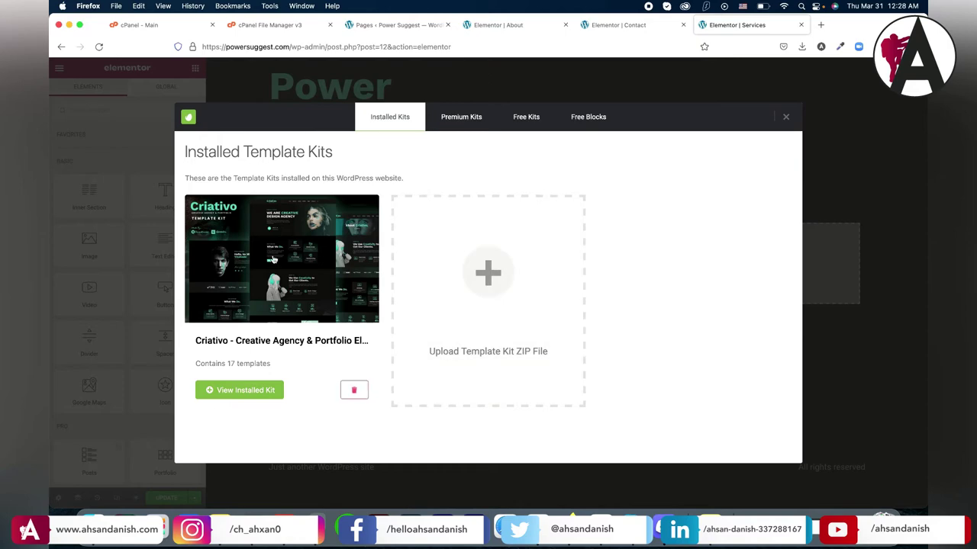
click(273, 261)
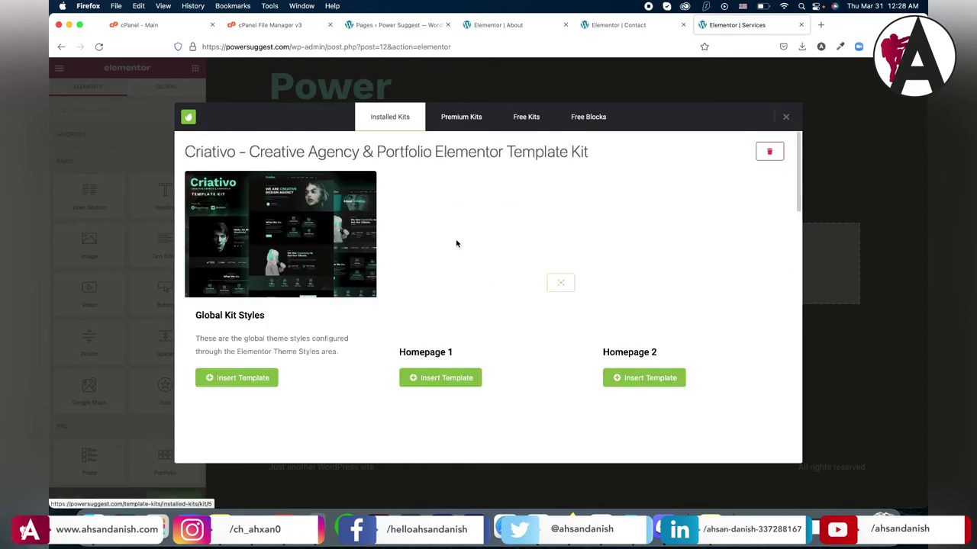
scroll(512, 268, down, 5)
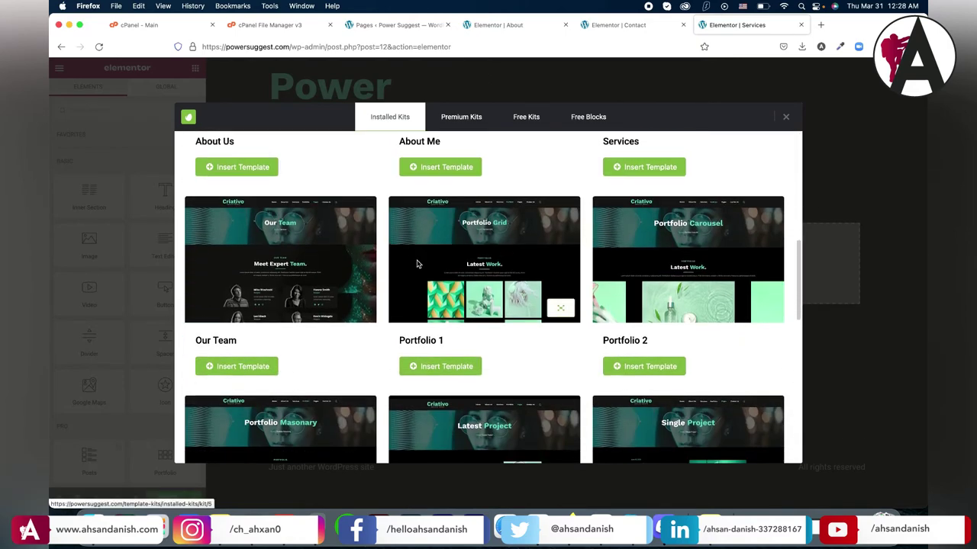
click(641, 167)
scroll(595, 246, up, 1)
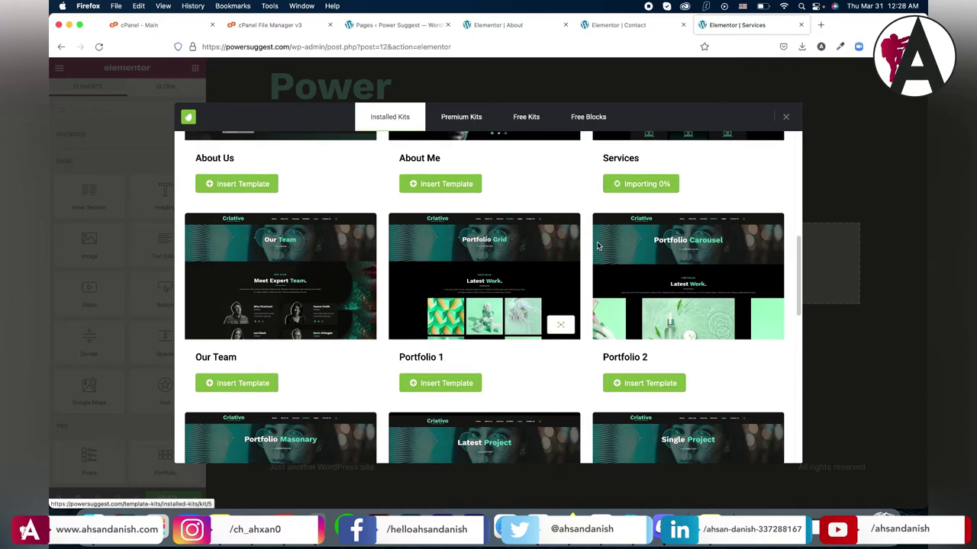
scroll(594, 246, up, 4)
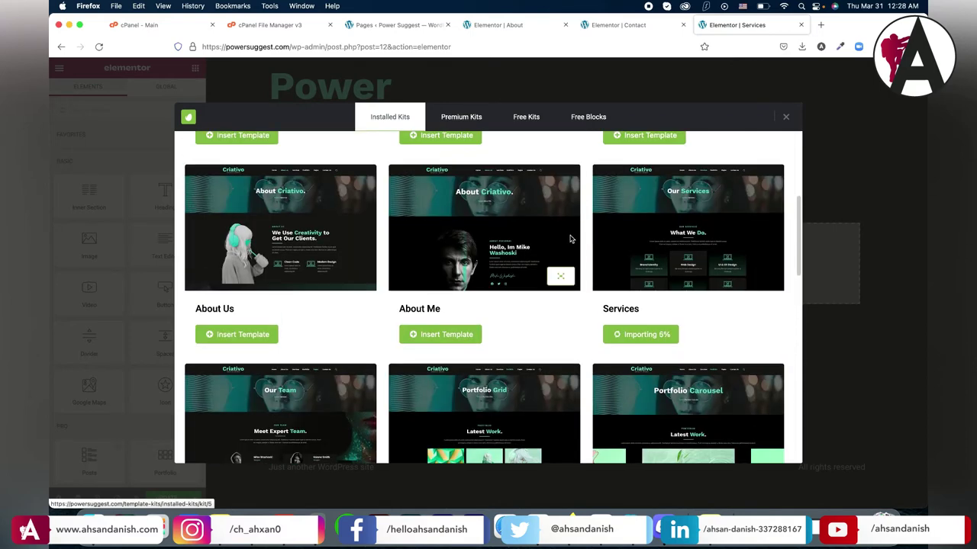
scroll(569, 239, down, 5)
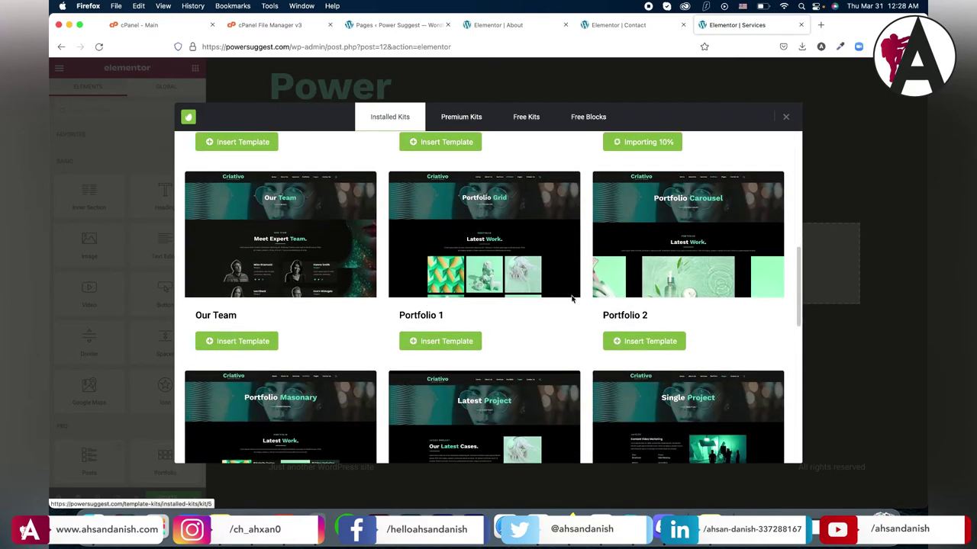
scroll(259, 209, down, 4)
scroll(282, 175, up, 3)
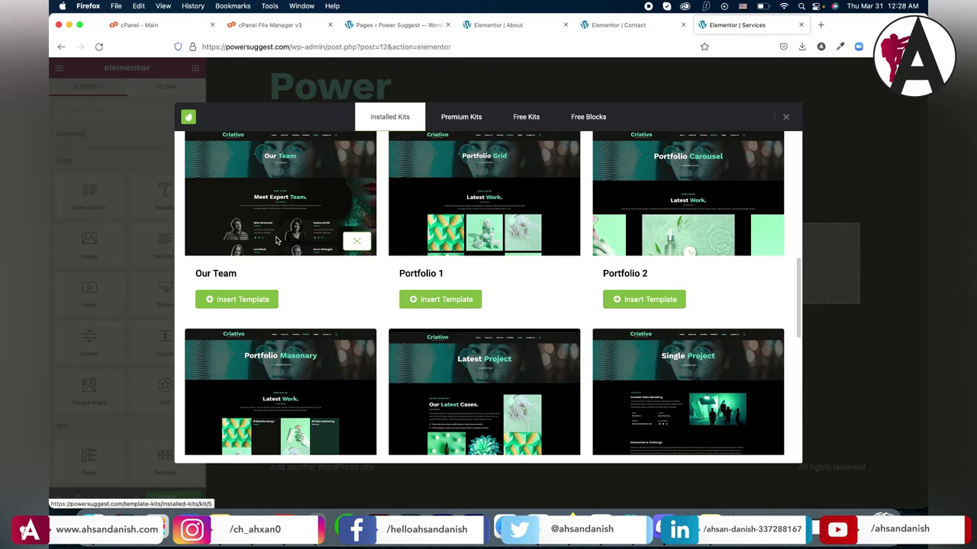
scroll(435, 272, up, 3)
click(643, 255)
scroll(610, 316, up, 2)
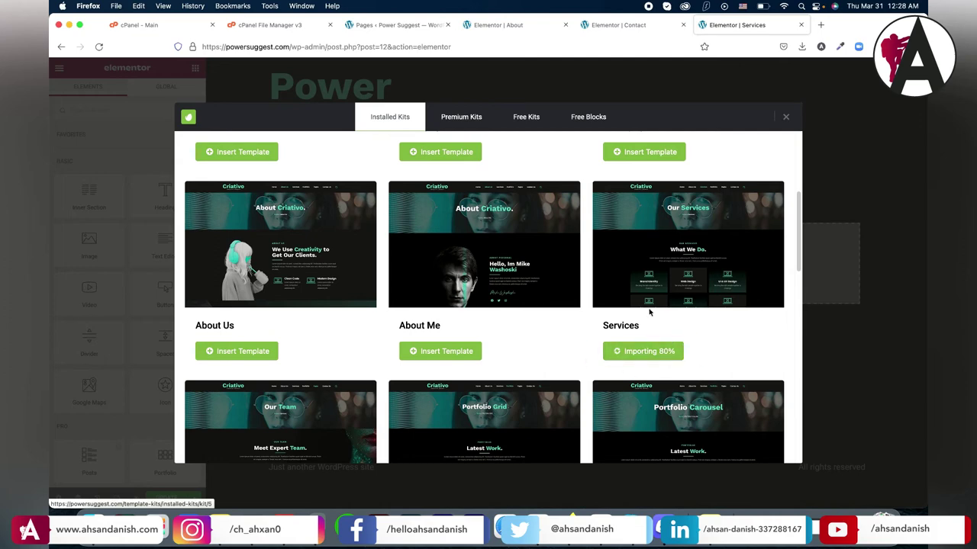
Step: Look through the imported sections of the Services page down to the team section and return to its hero banner
scroll(549, 290, down, 10)
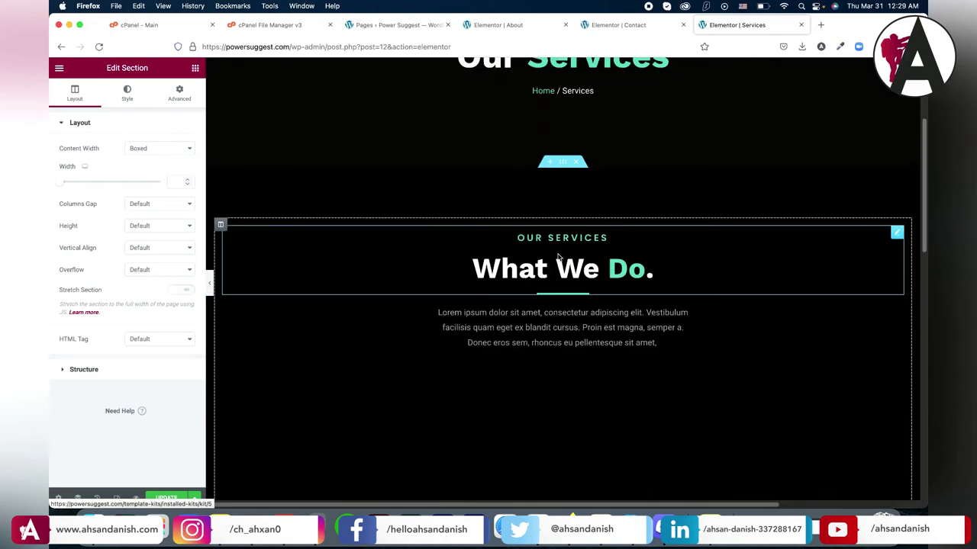
scroll(557, 258, down, 10)
scroll(557, 258, up, 12)
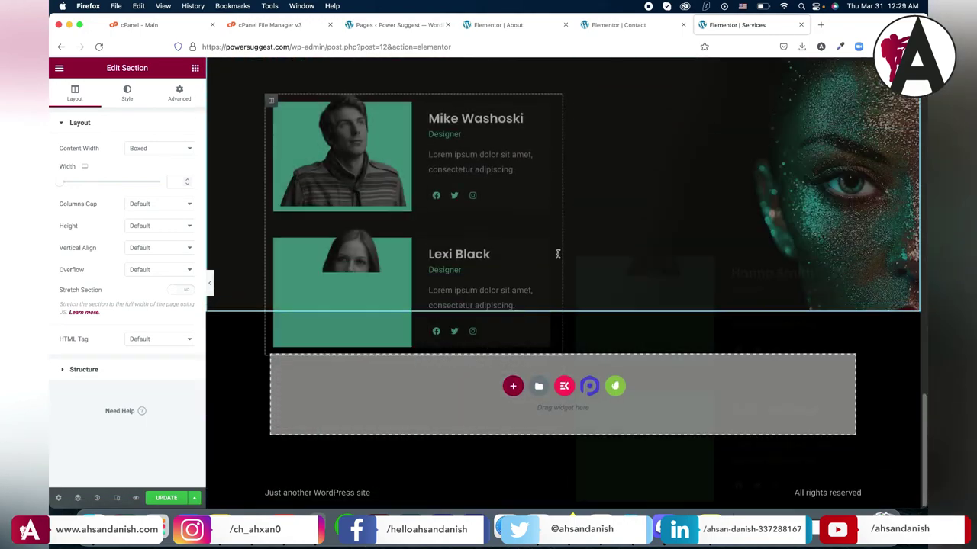
scroll(557, 257, up, 5)
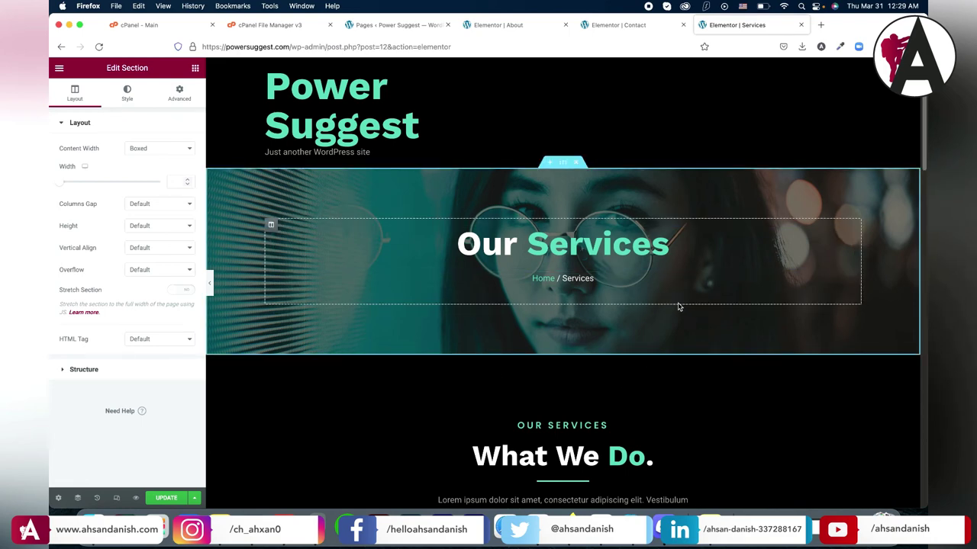
Step: Open the WordPress Menus page in a new browser tab and create a menu named main
click(391, 25)
click(86, 268)
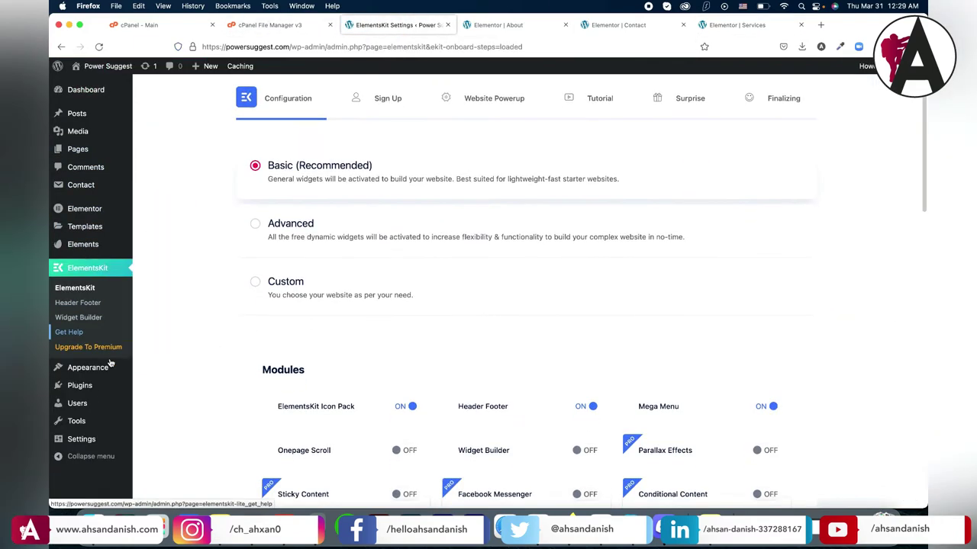
scroll(111, 344, down, 1)
mouse_move(84, 368)
right_click(164, 397)
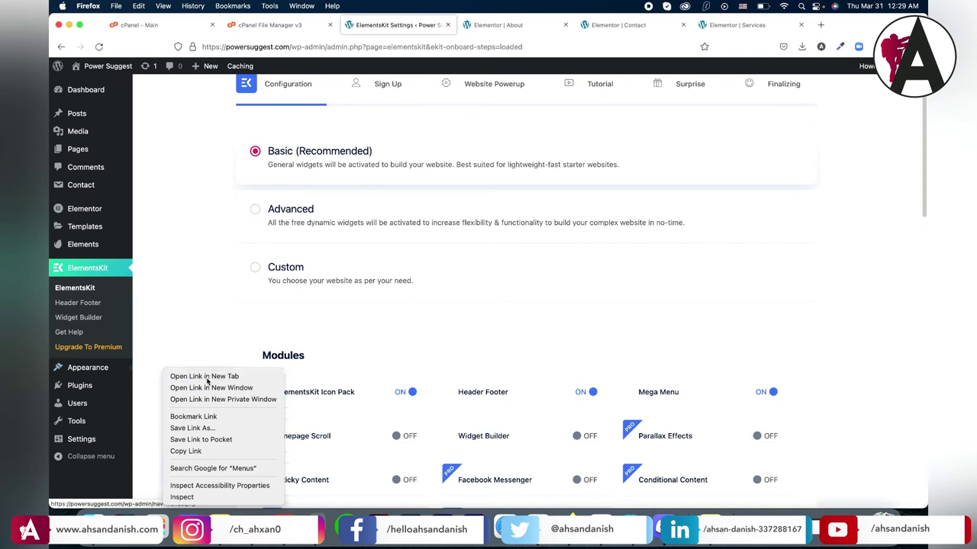
click(205, 376)
click(488, 25)
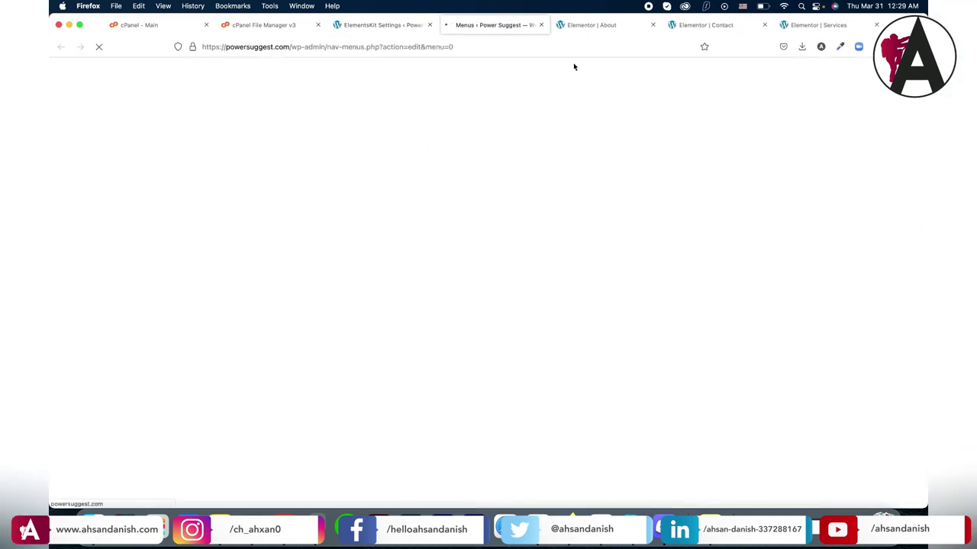
click(392, 246)
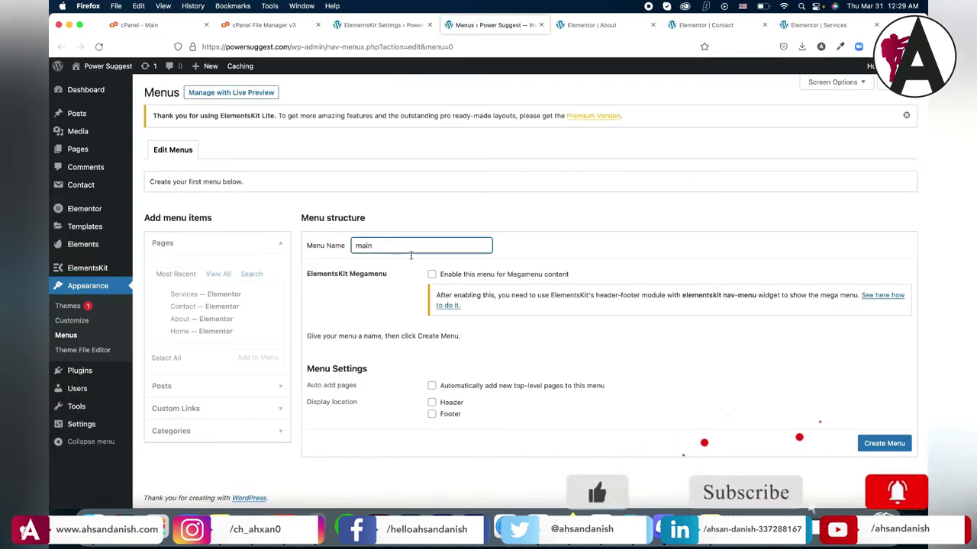
click(887, 444)
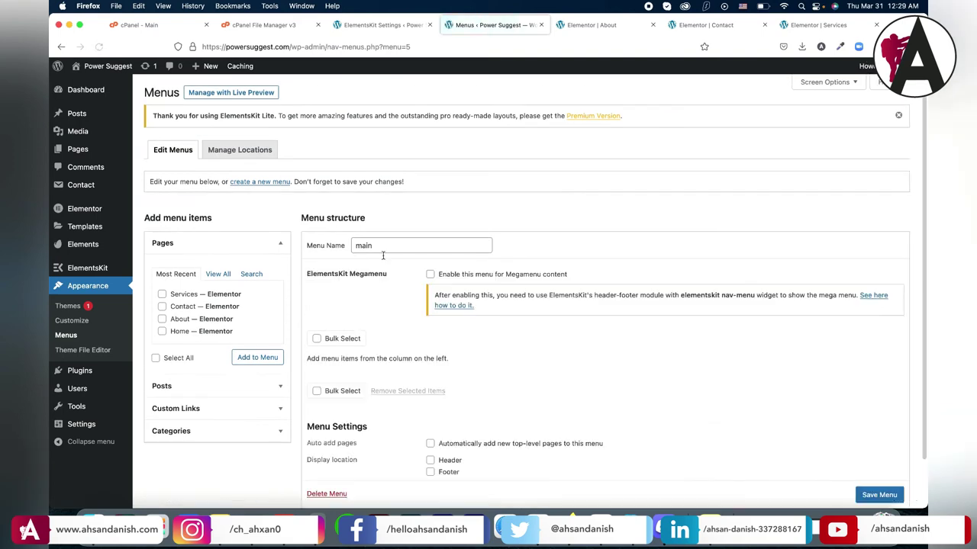
Step: Add the Elementor-built About, Contact, Home and Services pages to the main menu, leaving out the other Home entry
click(215, 275)
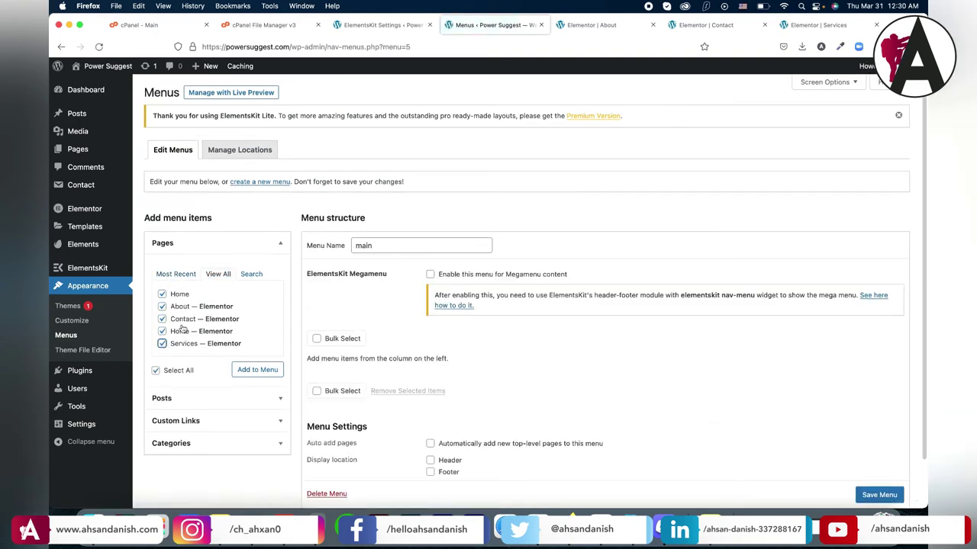
click(162, 294)
click(244, 372)
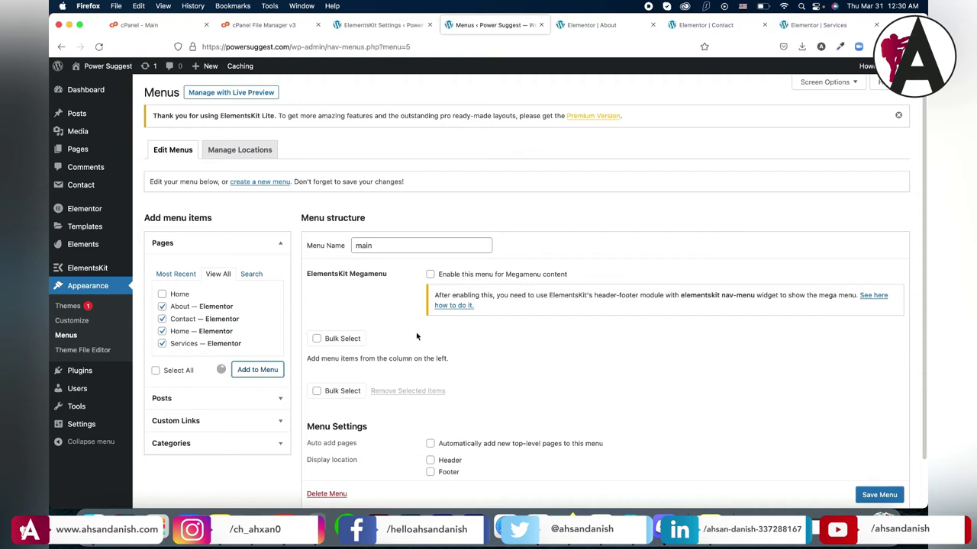
Step: Reorder the menu items to Home, Services, About, Contact and save the menu
scroll(427, 335, down, 3)
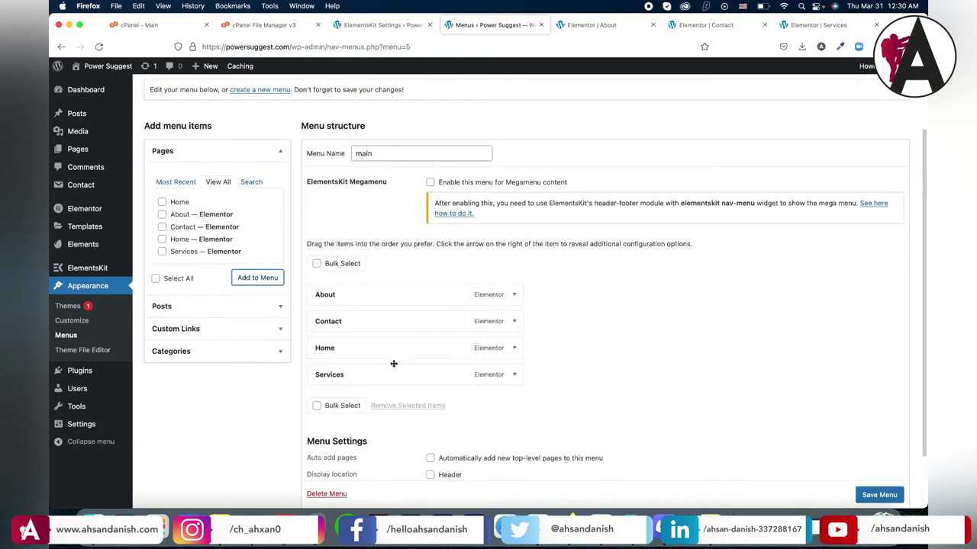
drag(355, 352, 356, 294)
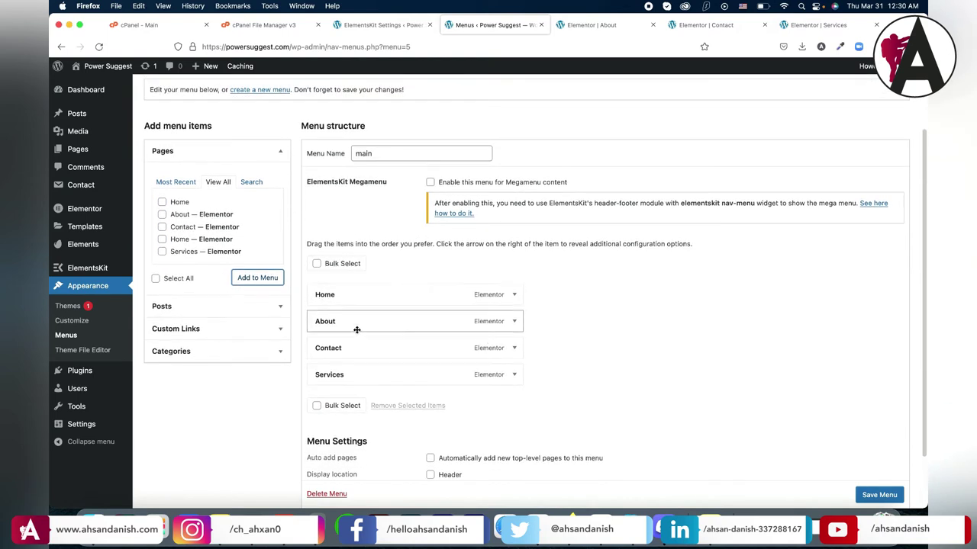
drag(360, 377, 348, 329)
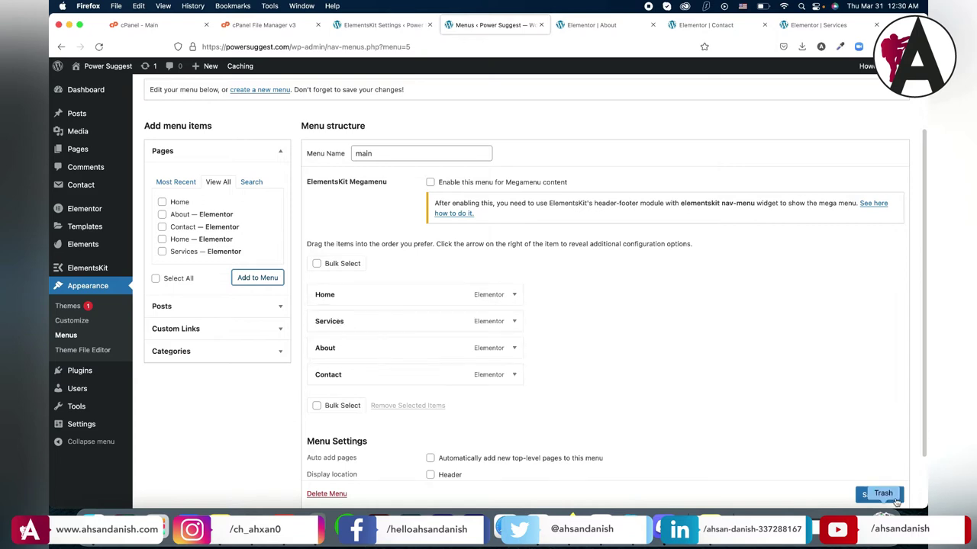
scroll(881, 498, down, 1)
click(878, 486)
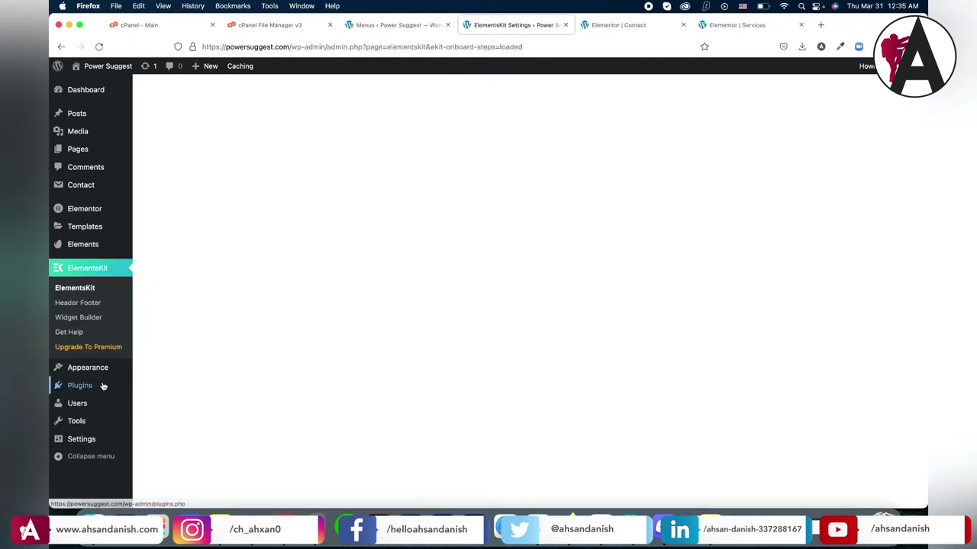
Step: Search the plugin directory for header and footer, and install and activate Elementor Header & Footer Builder
mouse_move(79, 385)
click(157, 391)
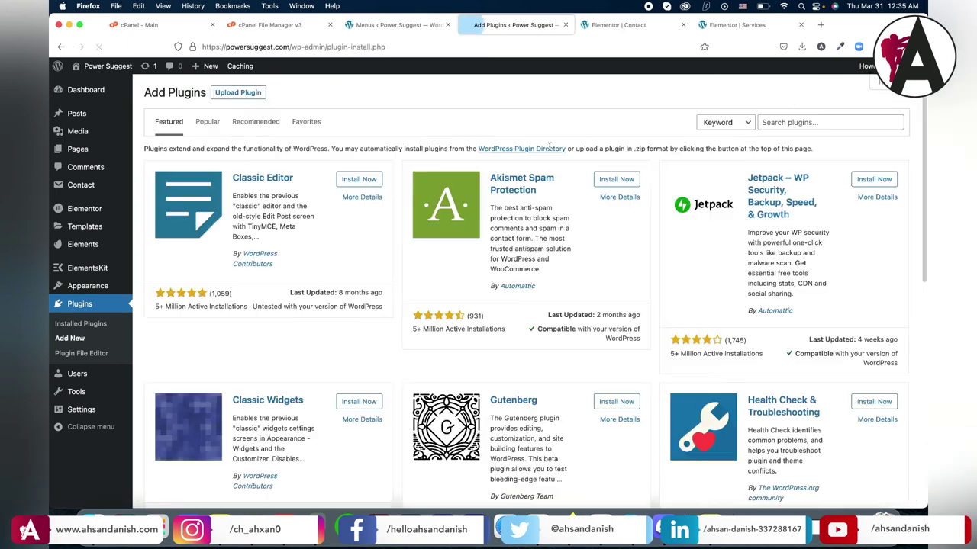
click(851, 123)
text(heade)
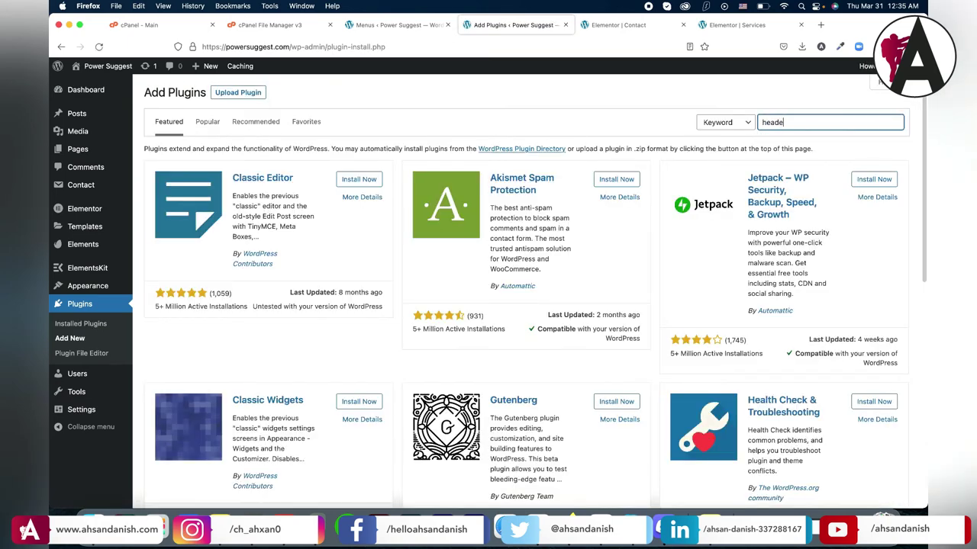
text(r)
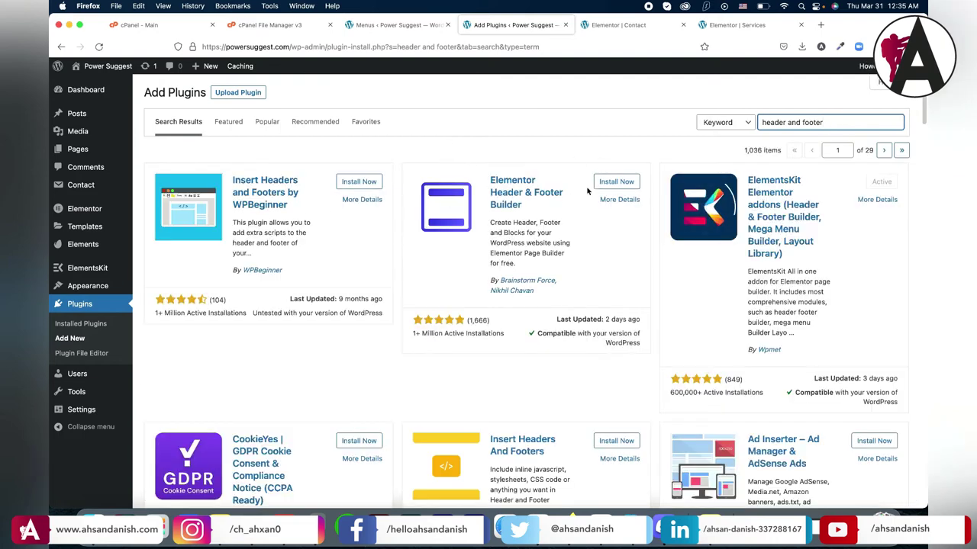
click(614, 182)
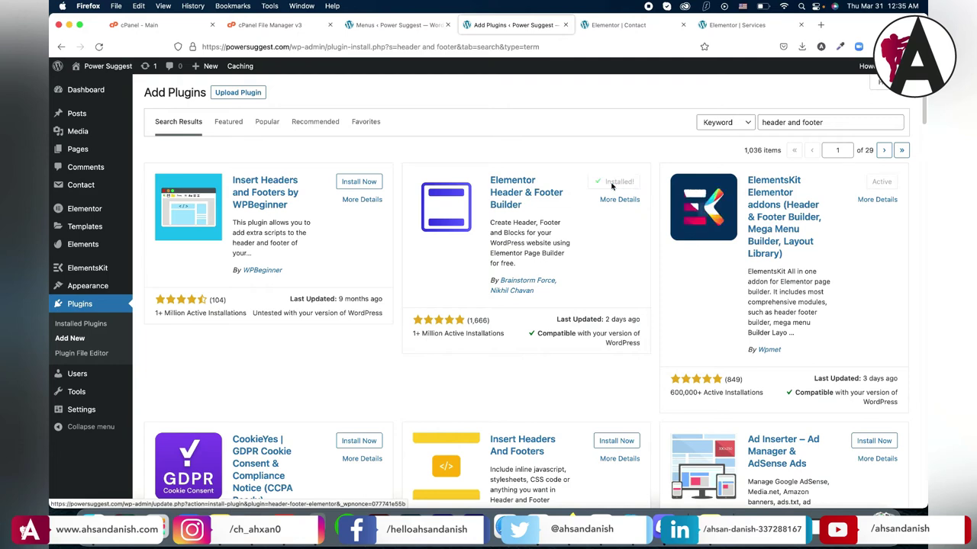
click(621, 182)
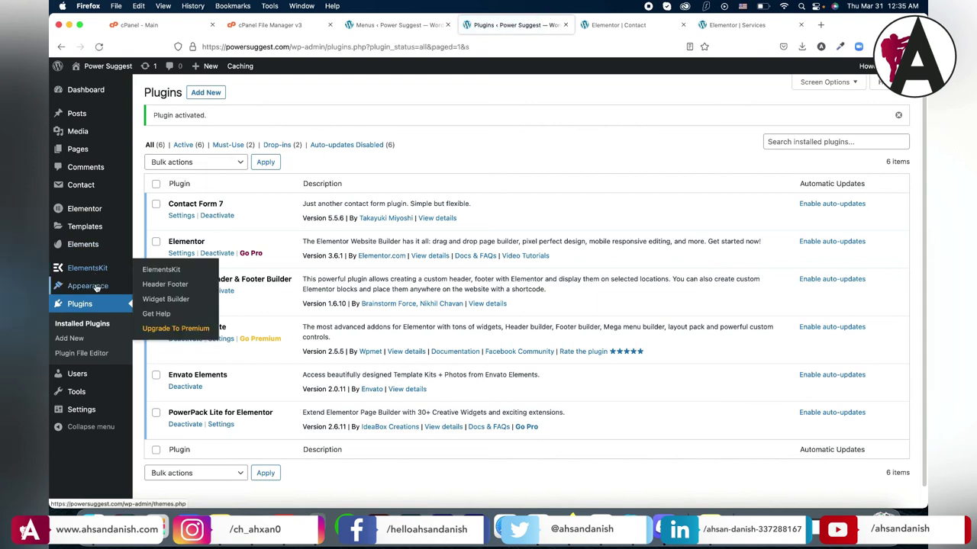
Step: Start a new template in Elementor Header & Footer Builder, skipping the introductory questionnaire
mouse_move(97, 288)
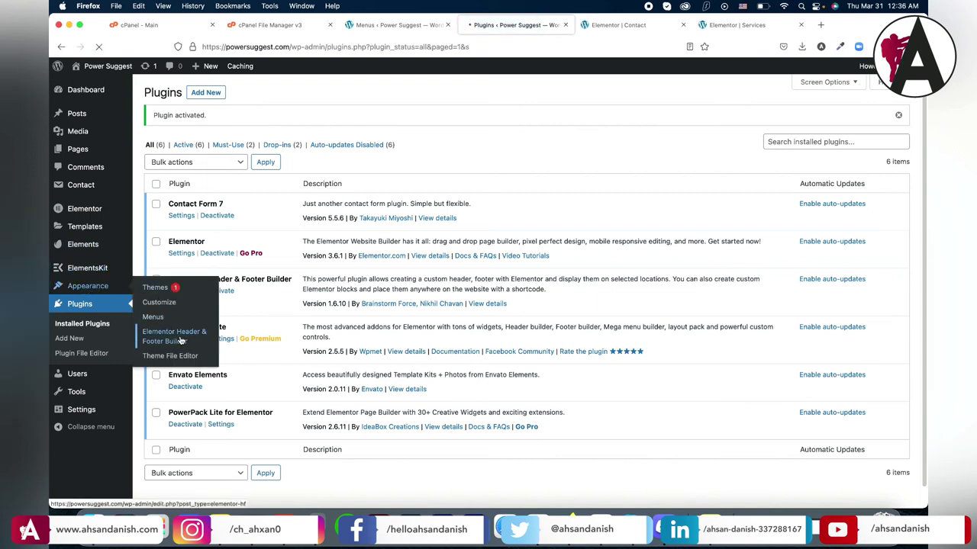
click(182, 341)
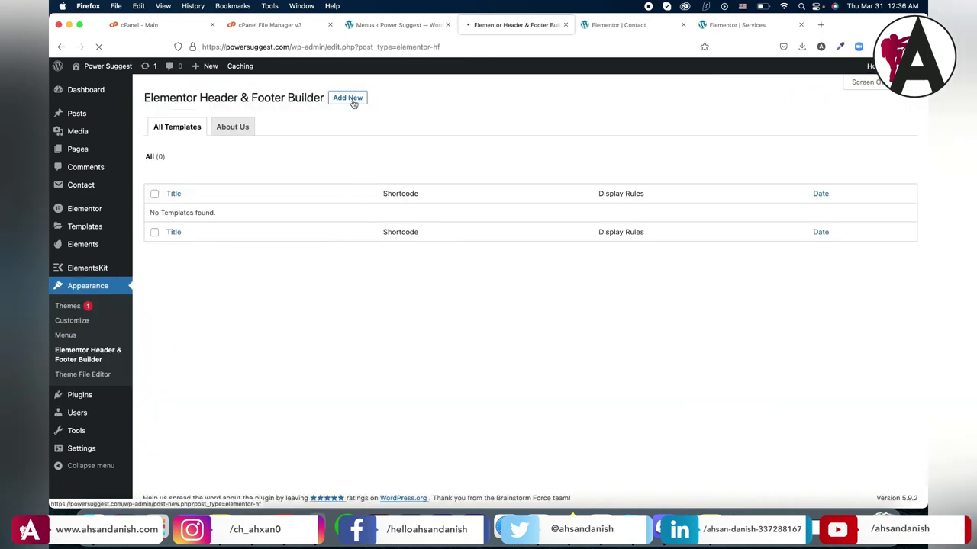
click(353, 102)
click(637, 255)
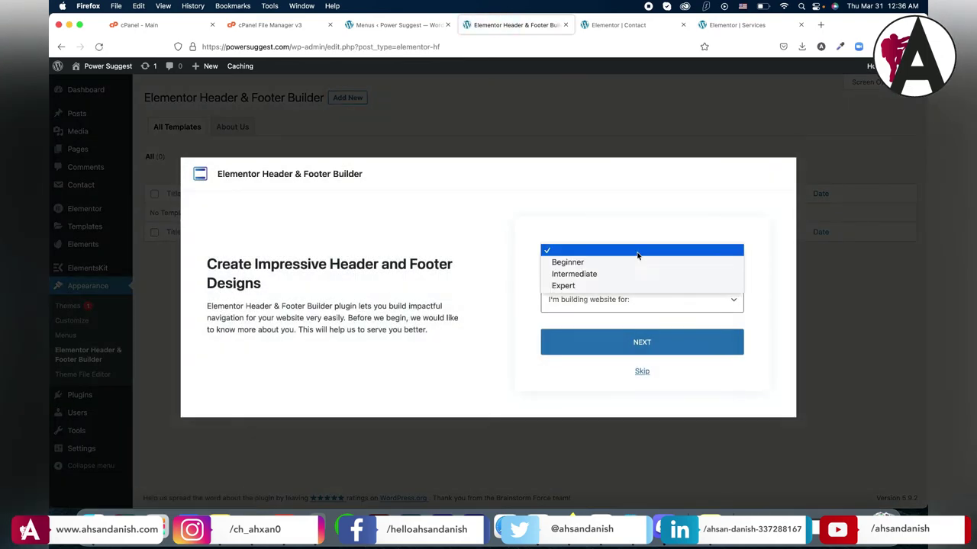
click(625, 229)
click(641, 371)
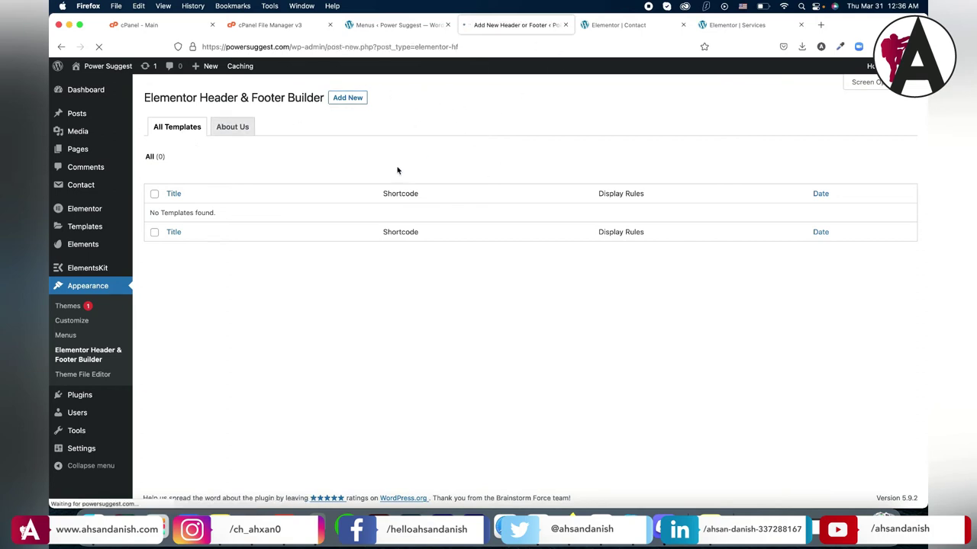
Step: Title the template Header, set its type to Header and its display to Entire Website, and publish it
text(Header)
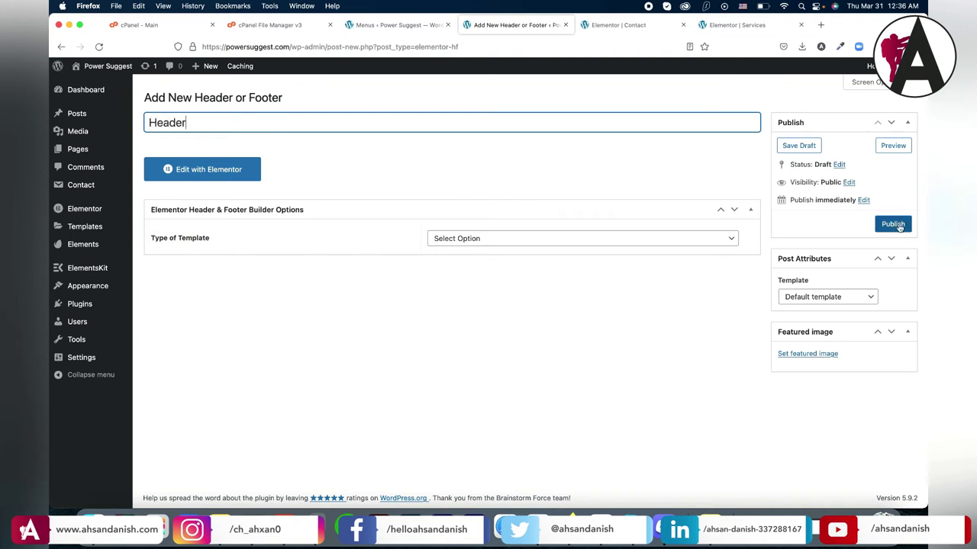
click(534, 238)
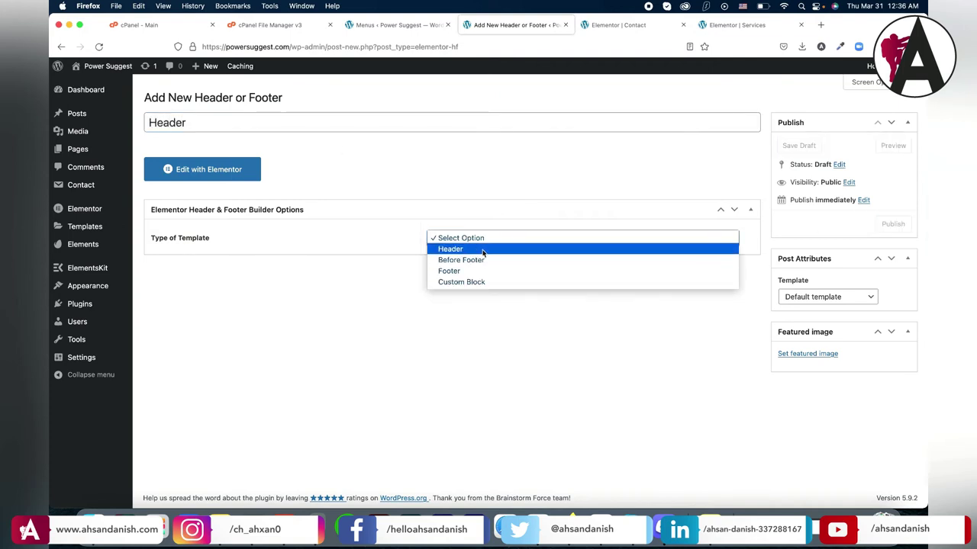
click(482, 251)
click(462, 276)
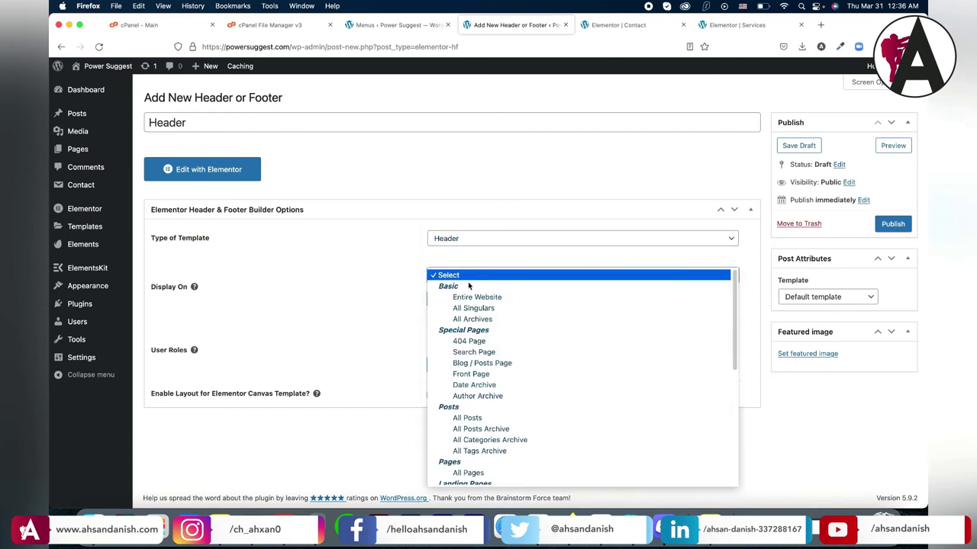
click(491, 300)
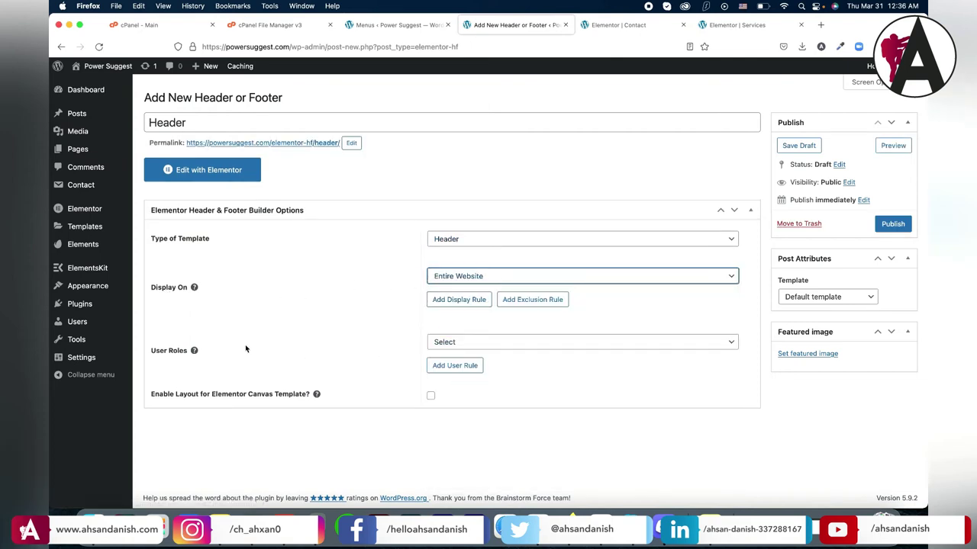
click(892, 225)
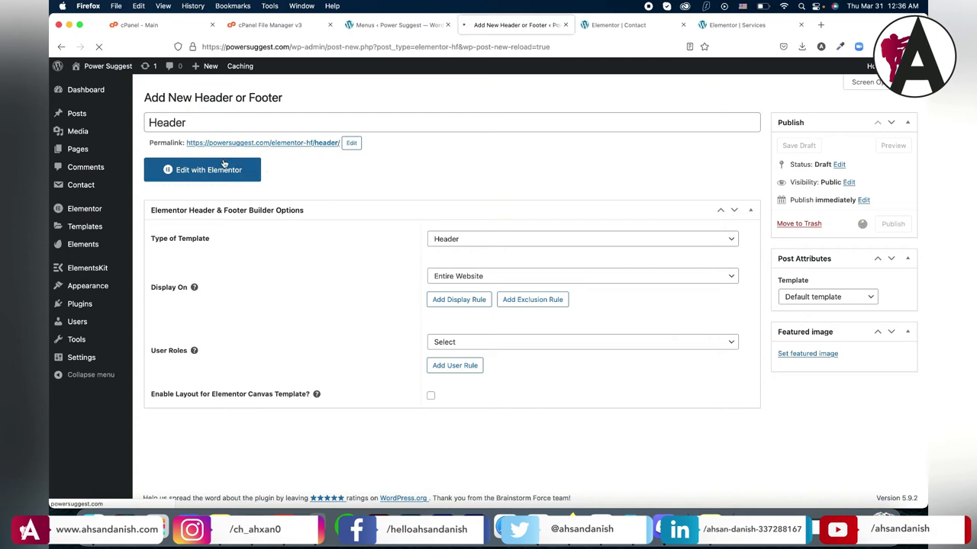
Step: Open the header template in the Elementor editor and insert the Header template from the installed Criativo kit
click(221, 198)
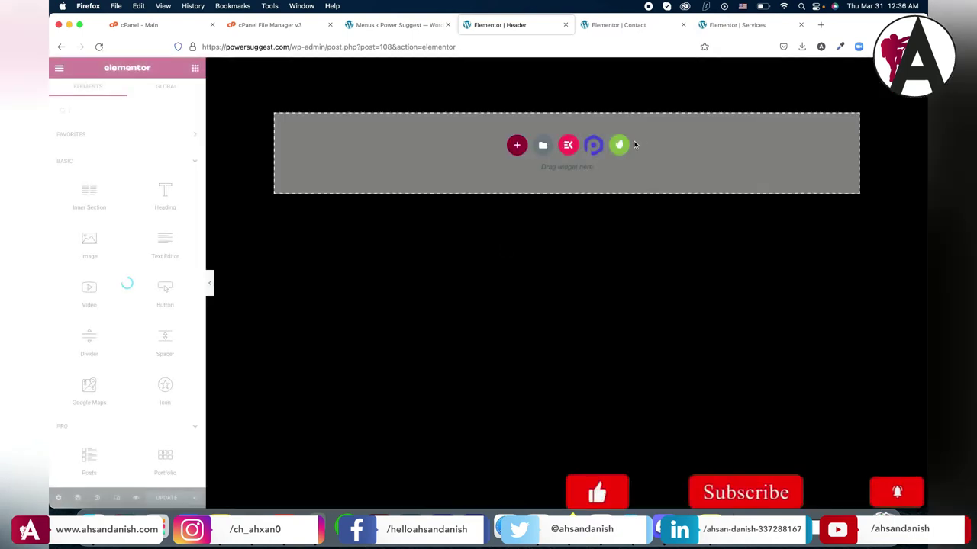
click(618, 145)
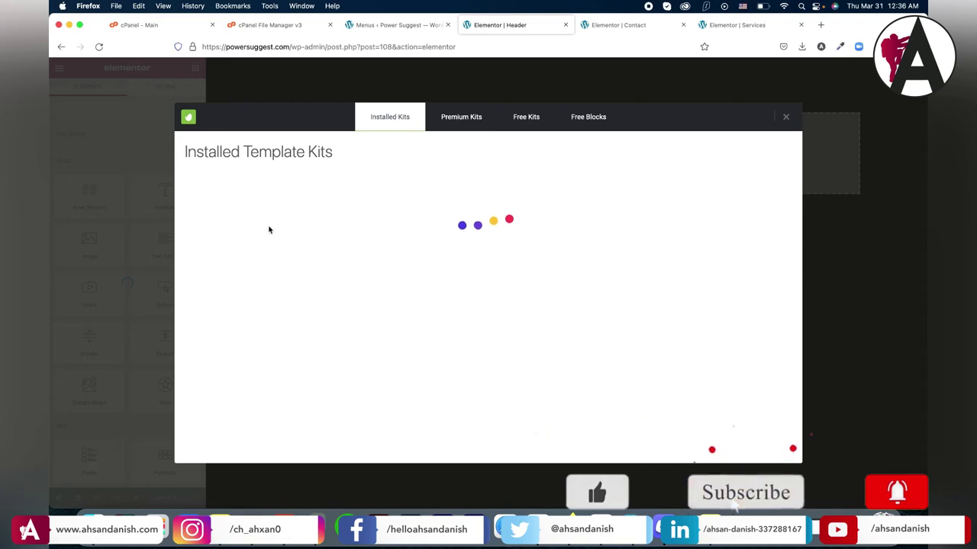
click(263, 253)
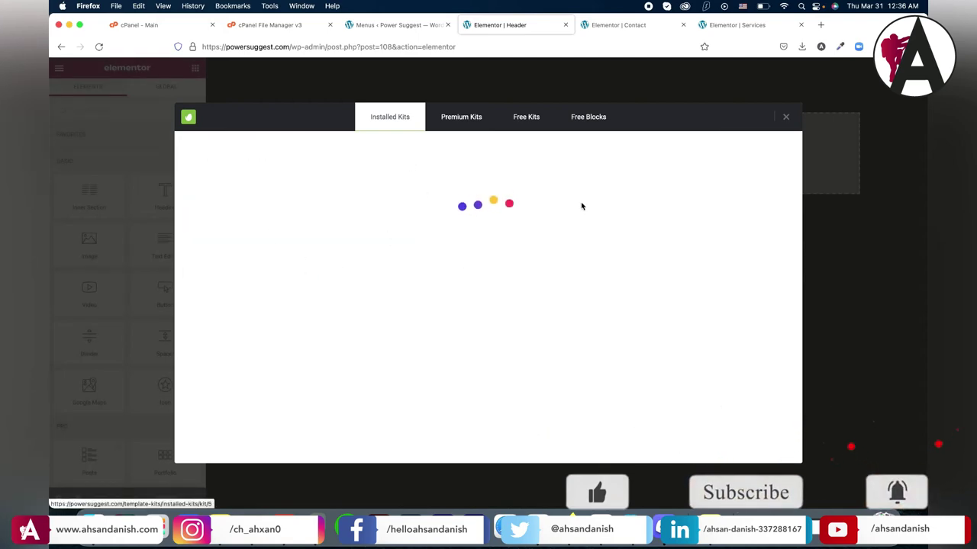
scroll(607, 225, down, 7)
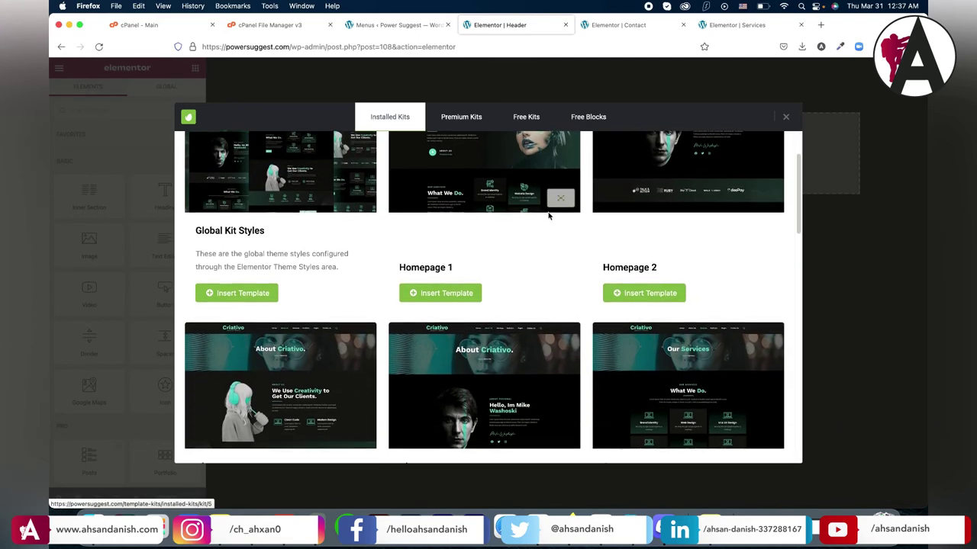
scroll(624, 282, down, 6)
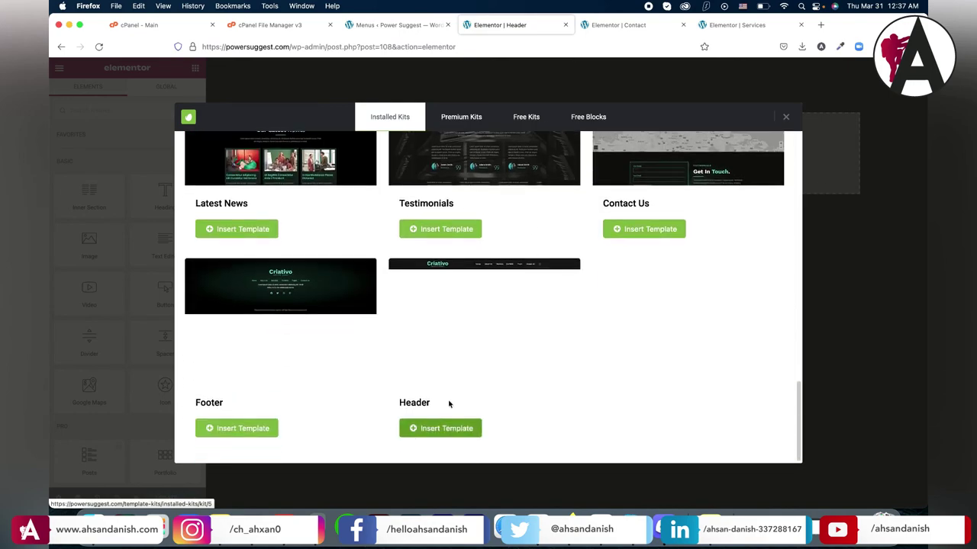
click(445, 430)
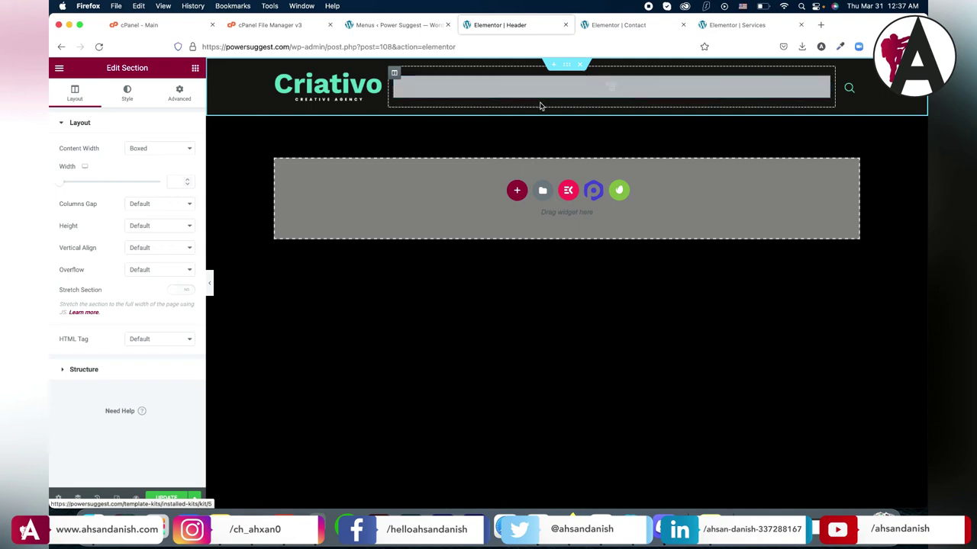
Step: Assign the main menu to the header's ElementsKit Nav Menu widget and update the template
click(831, 90)
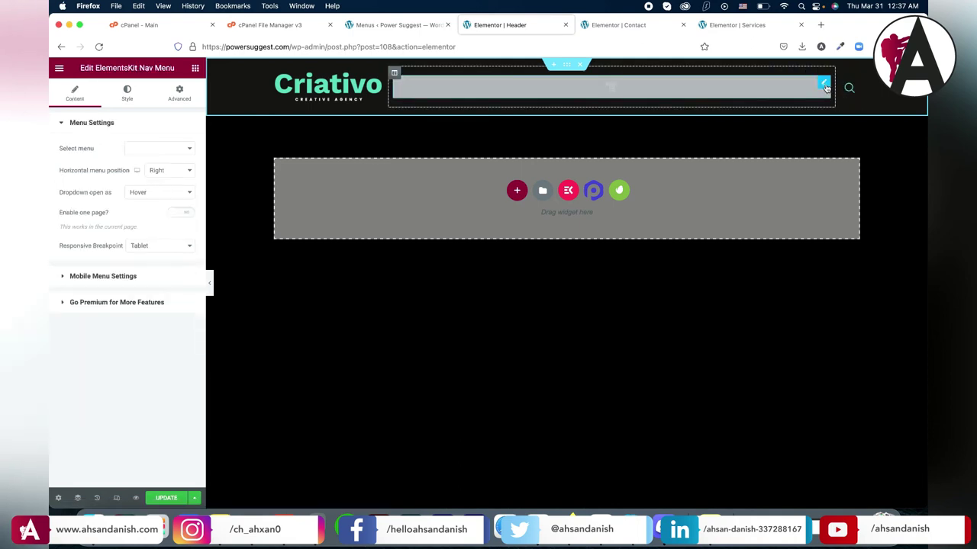
click(154, 151)
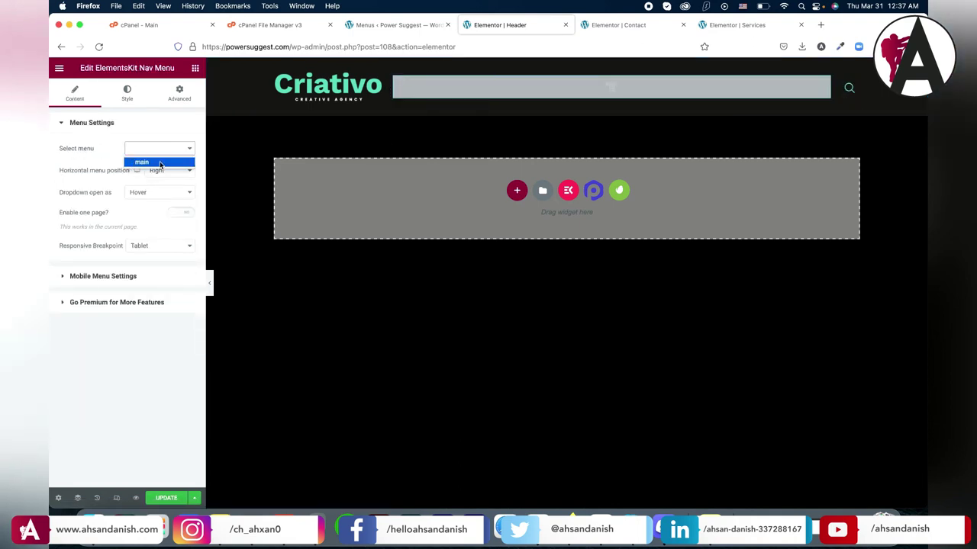
click(152, 162)
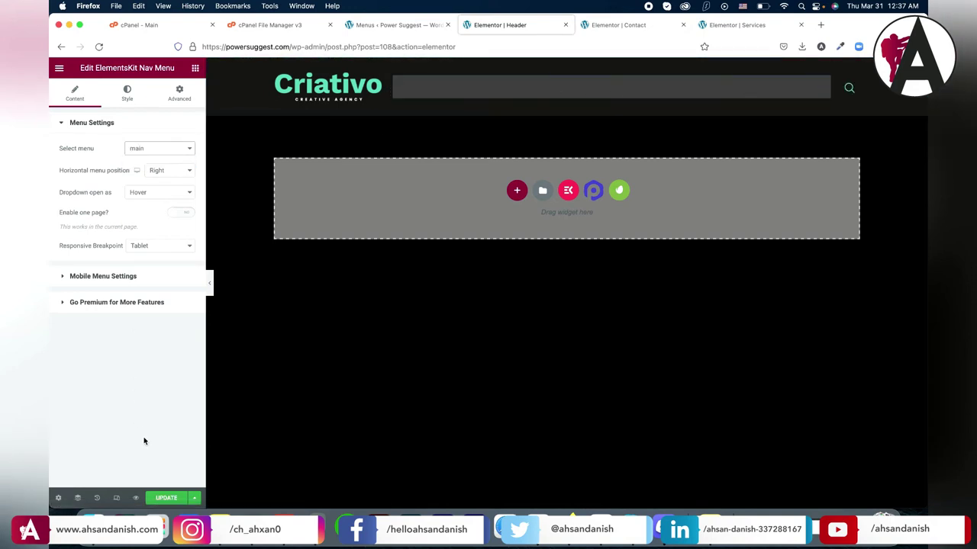
click(167, 498)
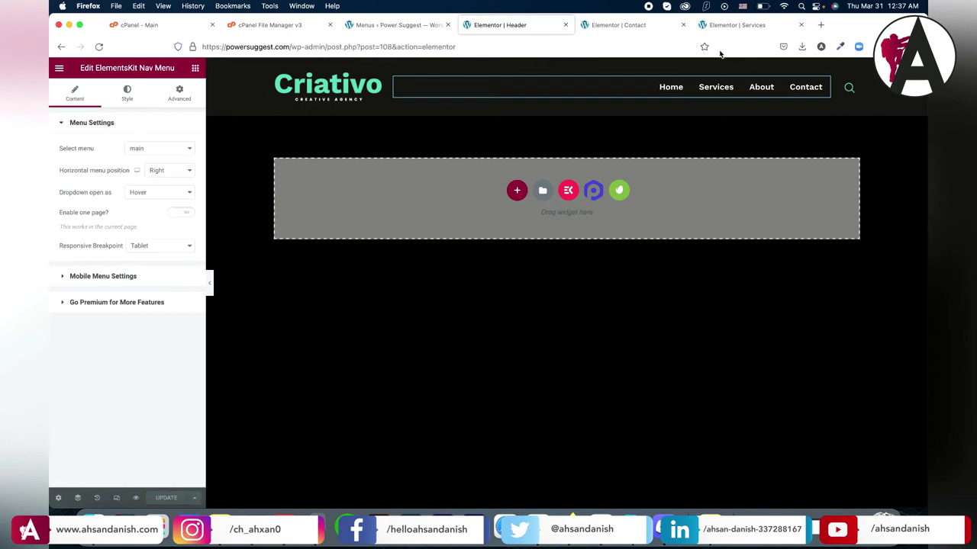
Step: Close the header editor and start another Elementor Header & Footer Builder template, skipping the questionnaire
click(566, 25)
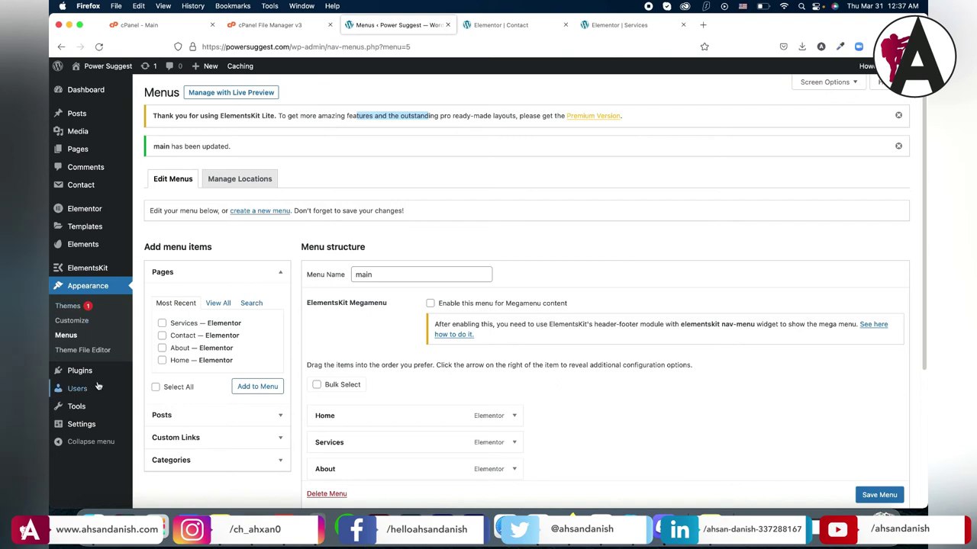
mouse_move(98, 244)
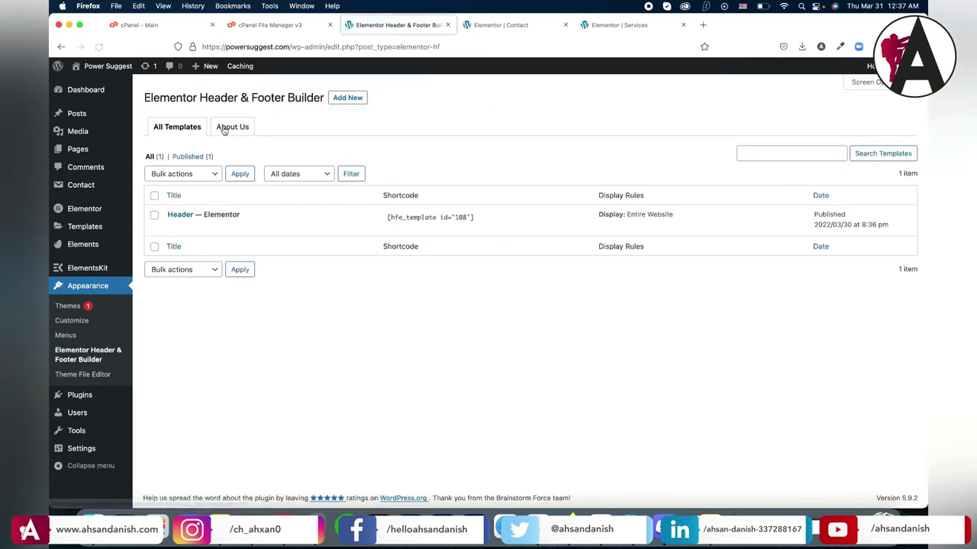
click(347, 98)
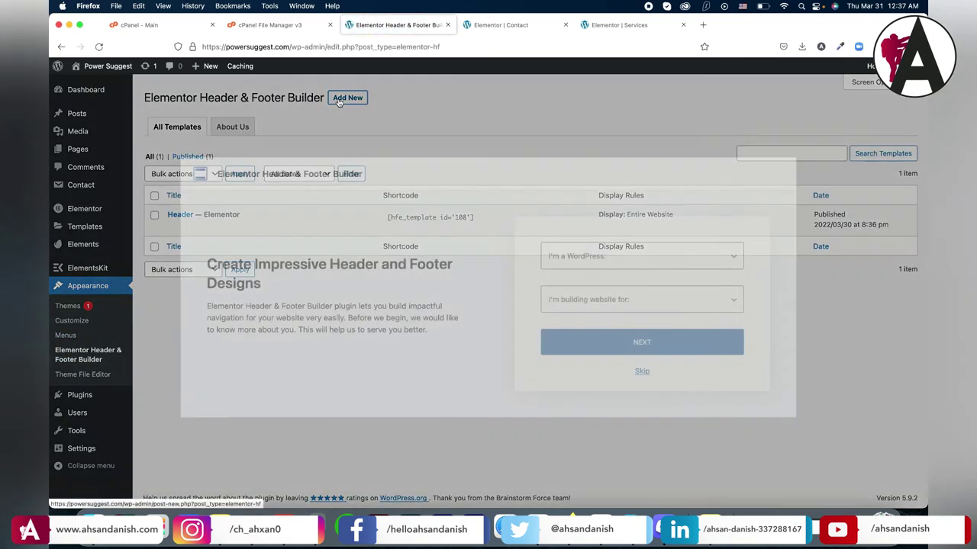
click(643, 372)
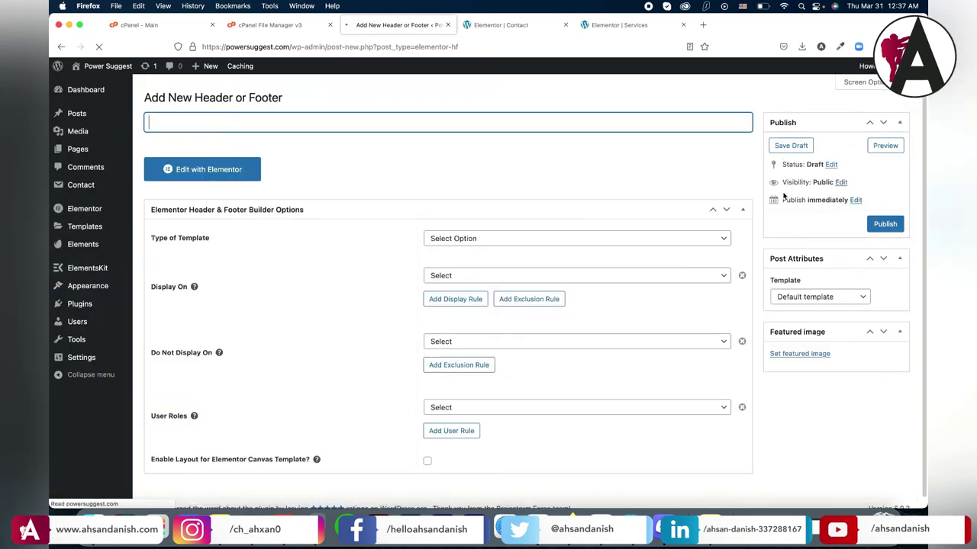
Step: Title the template Footer, set its type to Footer and its display to Entire Website, and publish it
text(Footer)
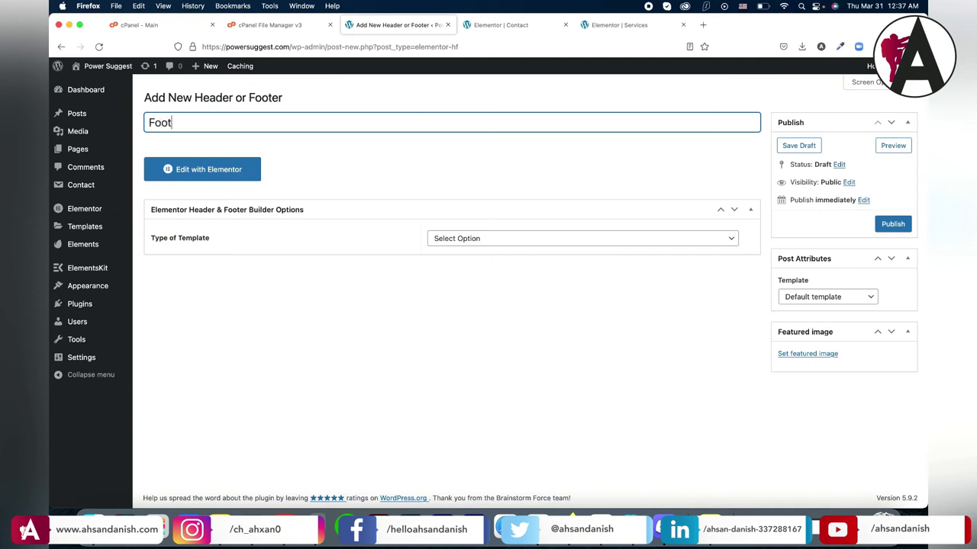
click(586, 238)
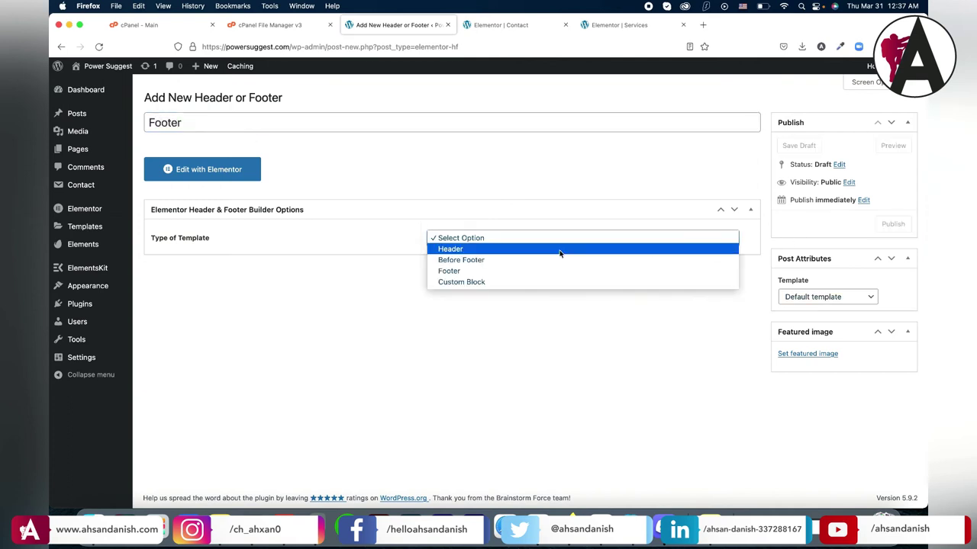
click(478, 272)
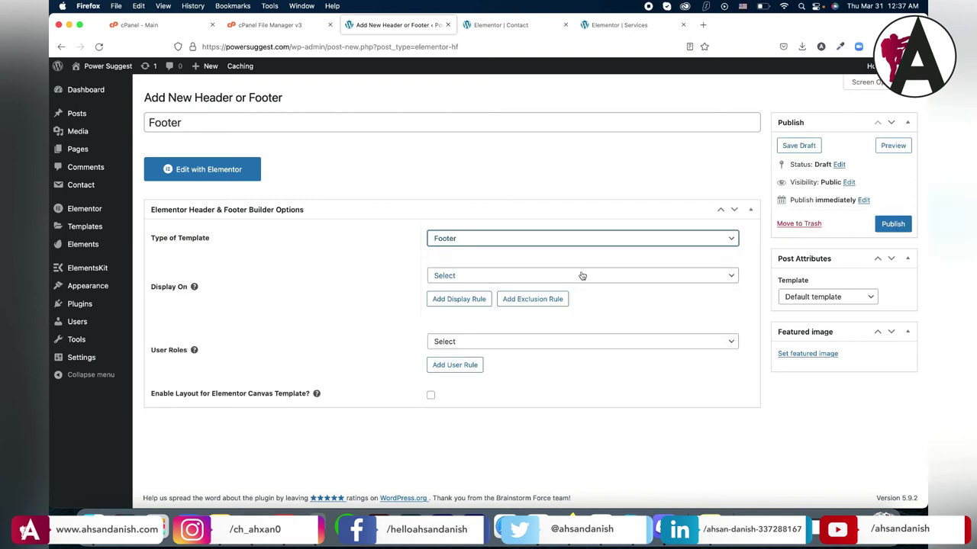
click(582, 275)
click(483, 296)
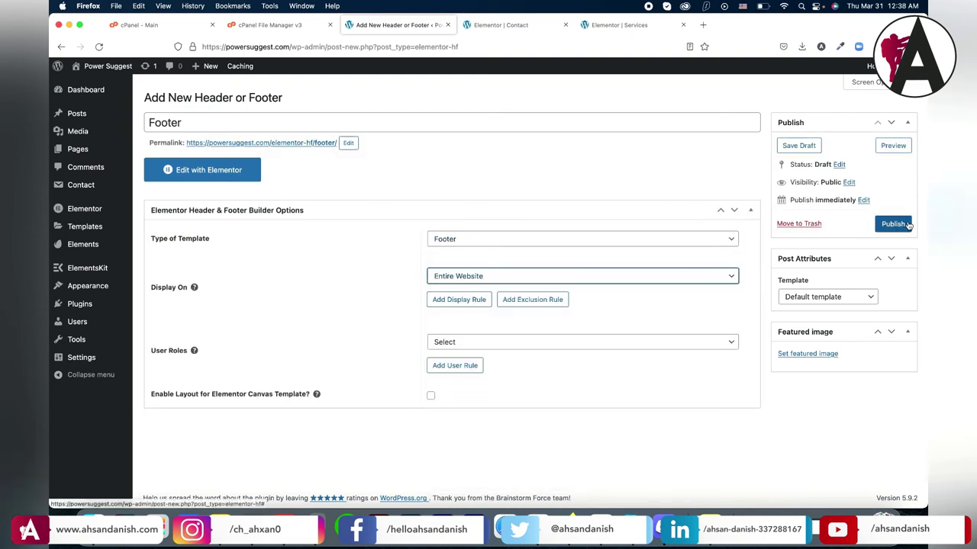
click(904, 224)
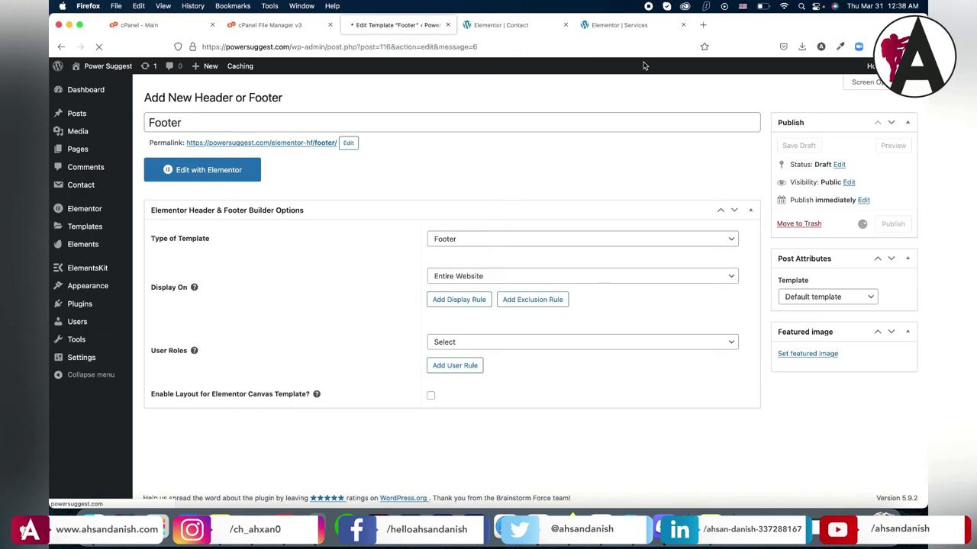
Step: Open the footer template in the Elementor editor and close the Contact page editor, keeping the Services editor open
click(217, 207)
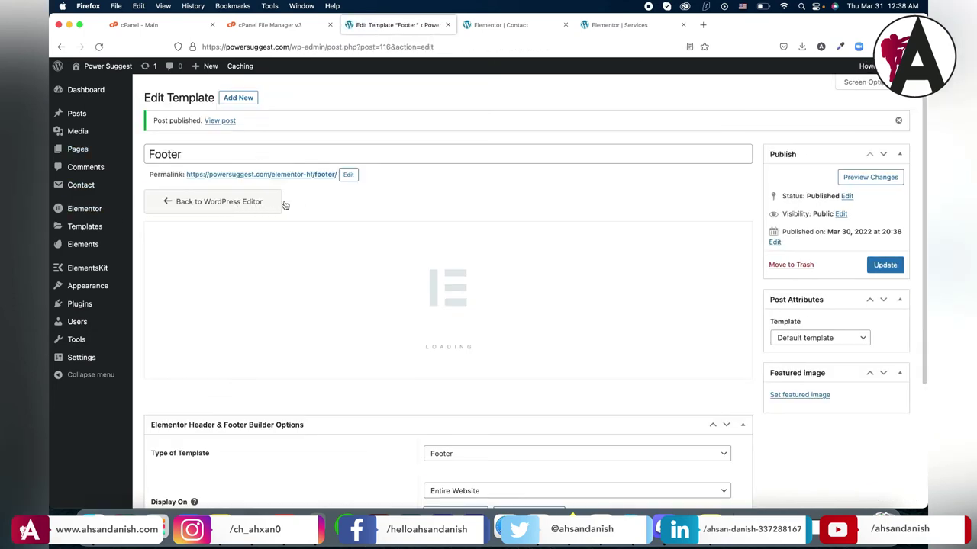
click(500, 25)
click(565, 24)
click(565, 24)
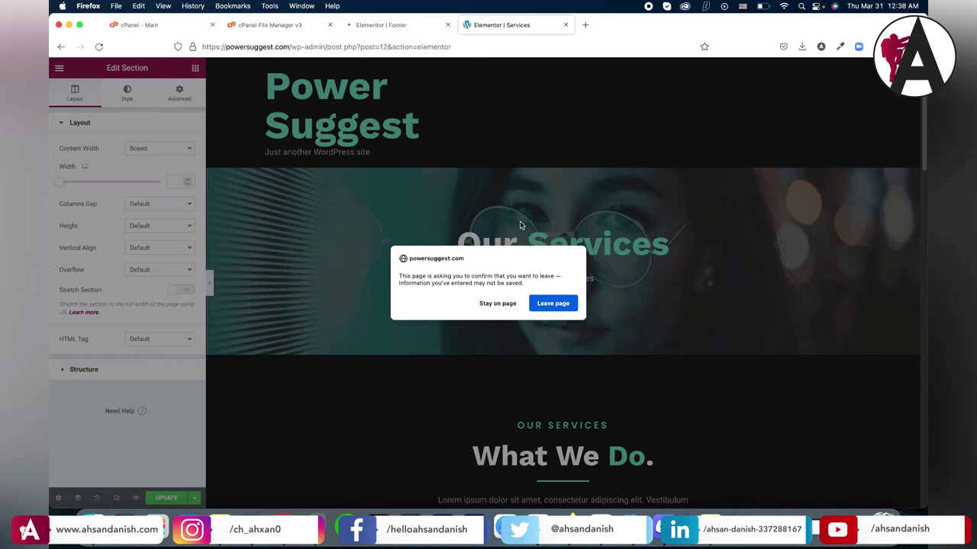
click(498, 304)
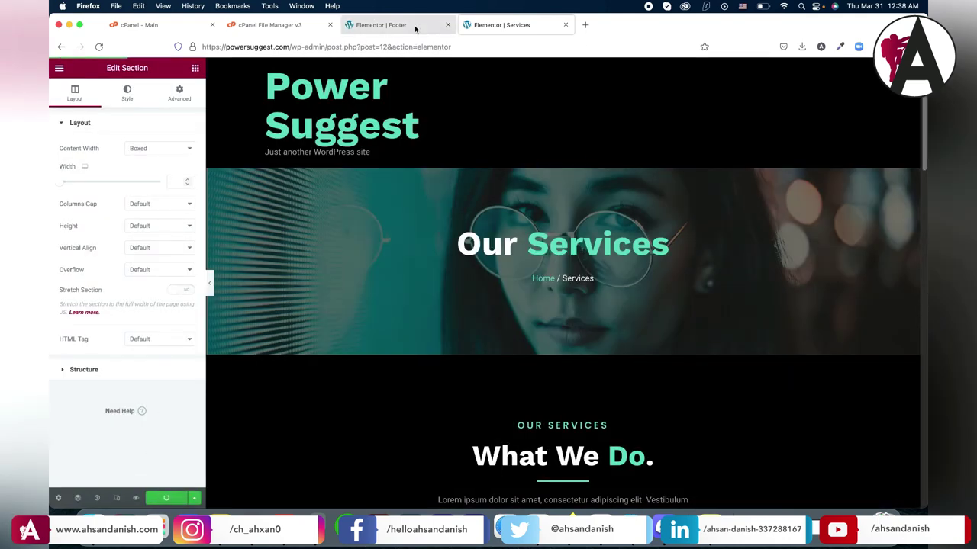
Step: Insert the Footer template from the installed Criativo kit into the footer and update it
click(415, 27)
click(618, 145)
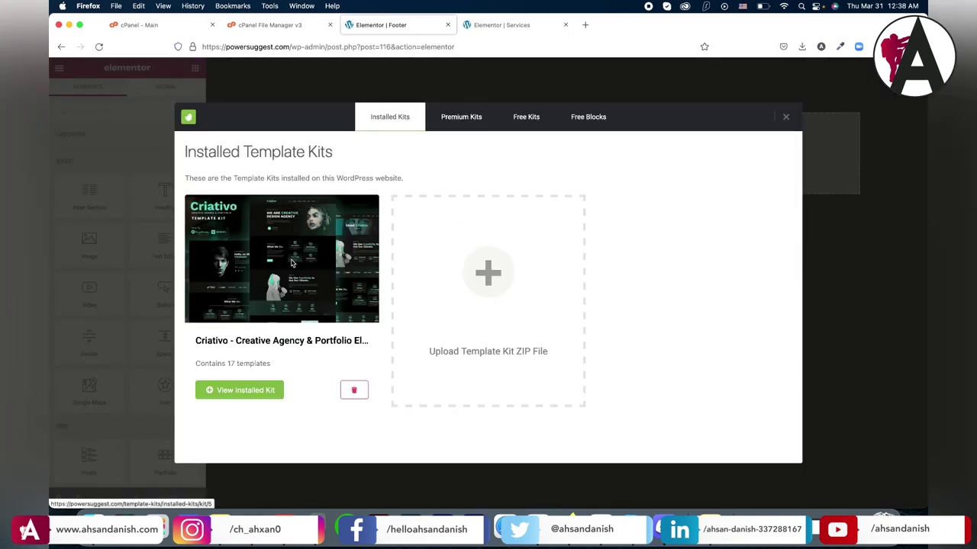
click(290, 264)
scroll(370, 255, down, 15)
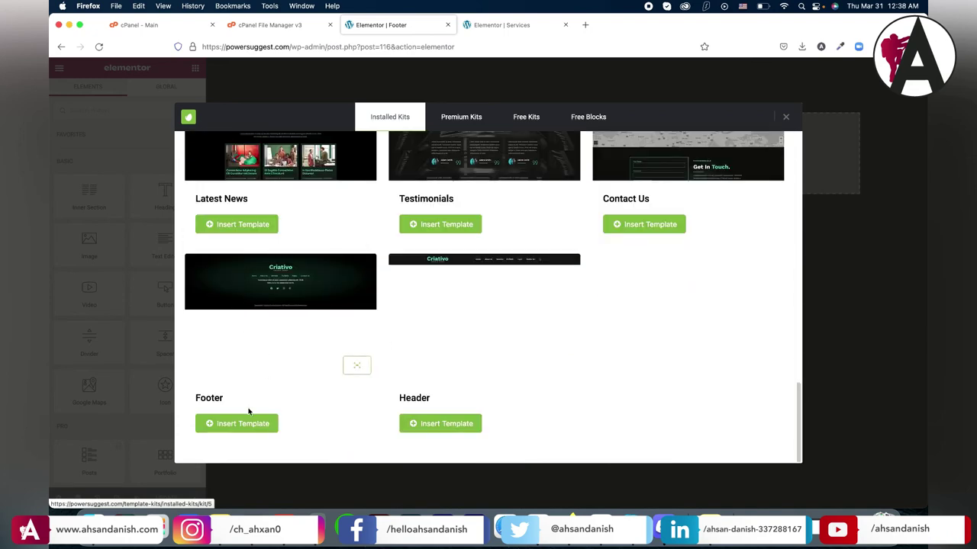
click(250, 425)
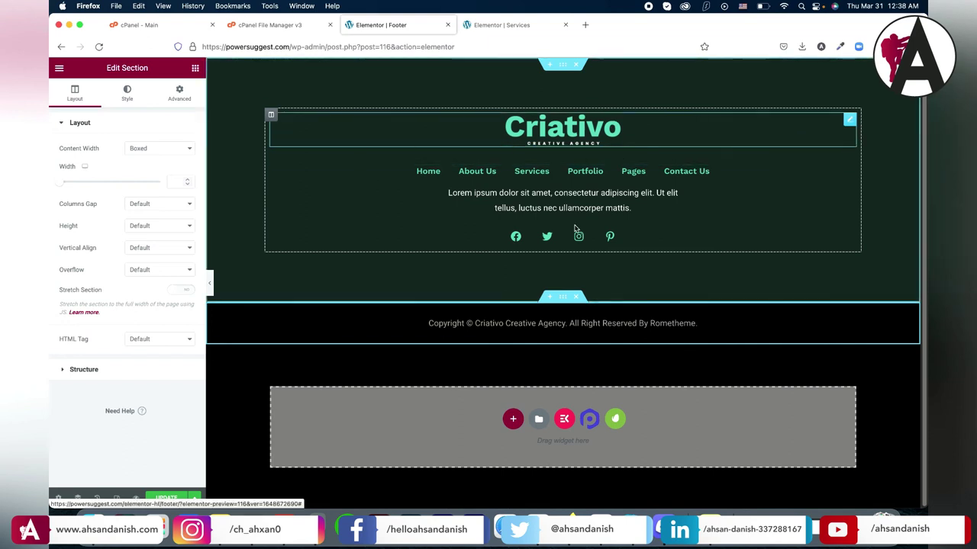
click(163, 499)
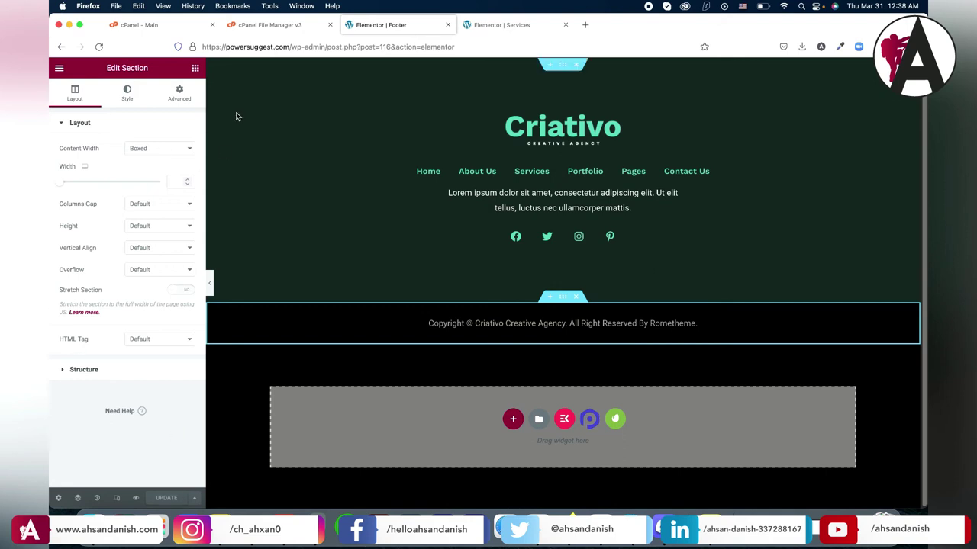
Step: Load the site's root address powersuggest.com in place of the Services editor and check the header and footer
drag(291, 47, 50, 48)
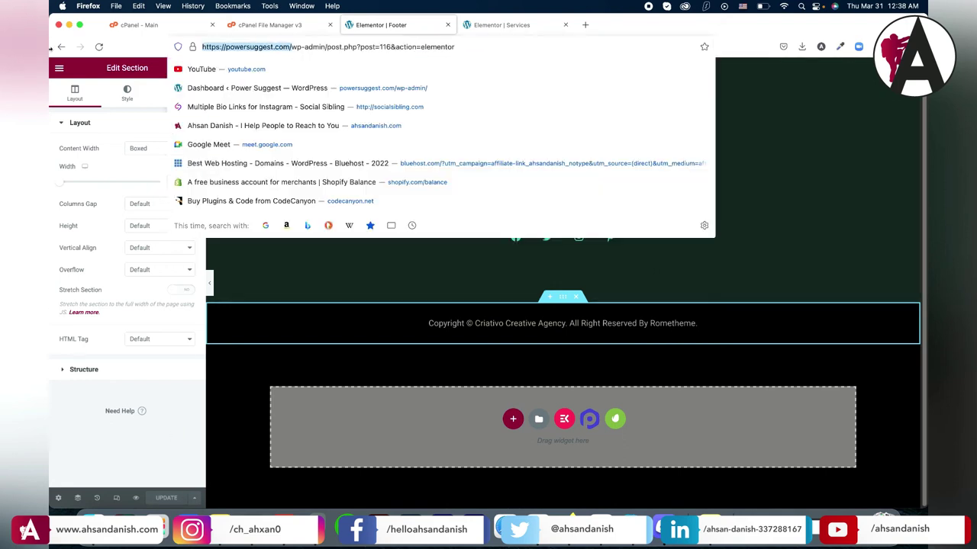
click(500, 24)
click(496, 43)
key(BackSpace)
key(Return)
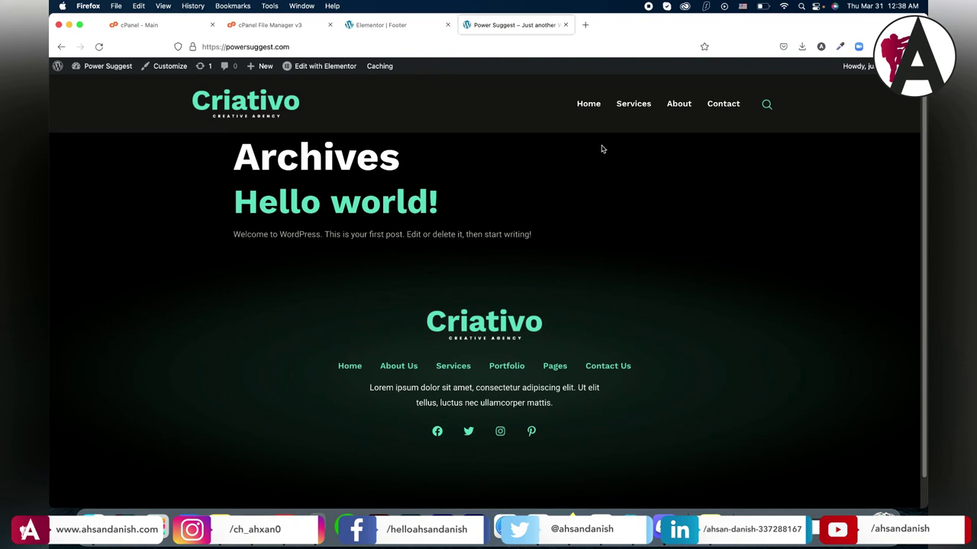
scroll(925, 98, down, 1)
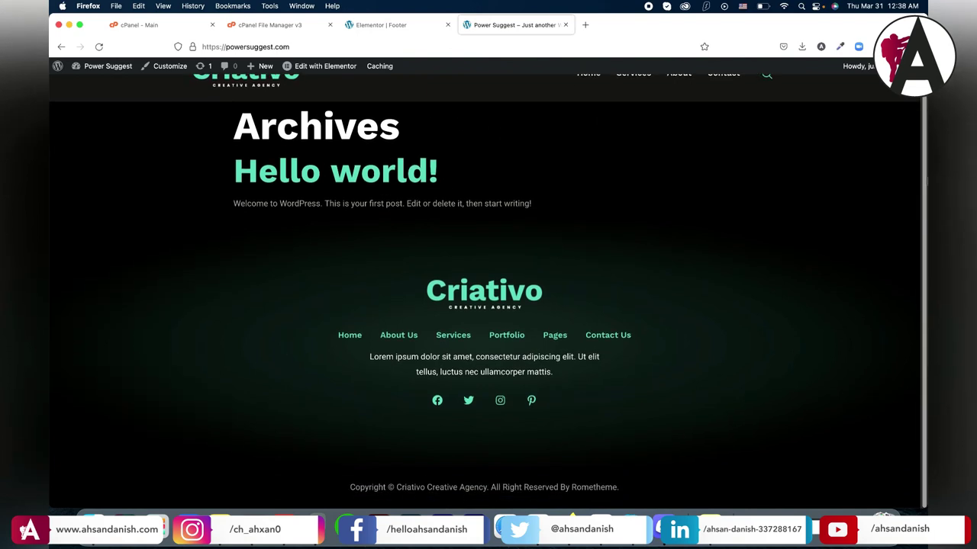
scroll(335, 129, up, 1)
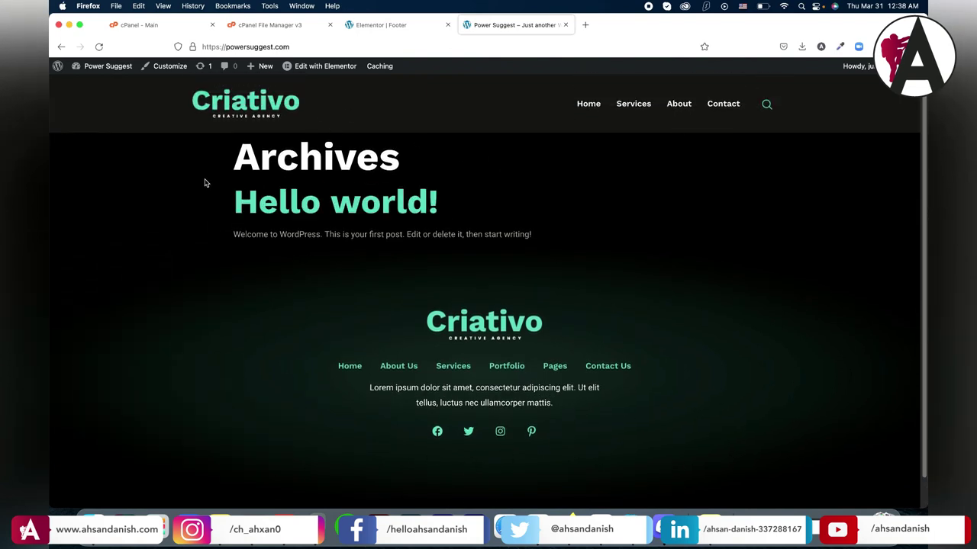
drag(213, 192, 521, 270)
click(597, 230)
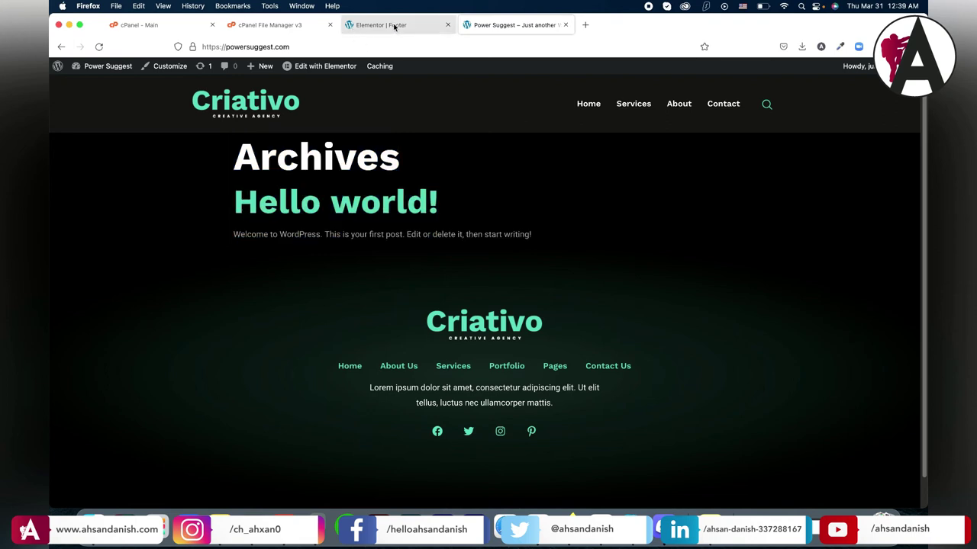
Step: In the dashboard's Reading settings, make the homepage display a static page, choose Home as the homepage, and save
mouse_move(107, 68)
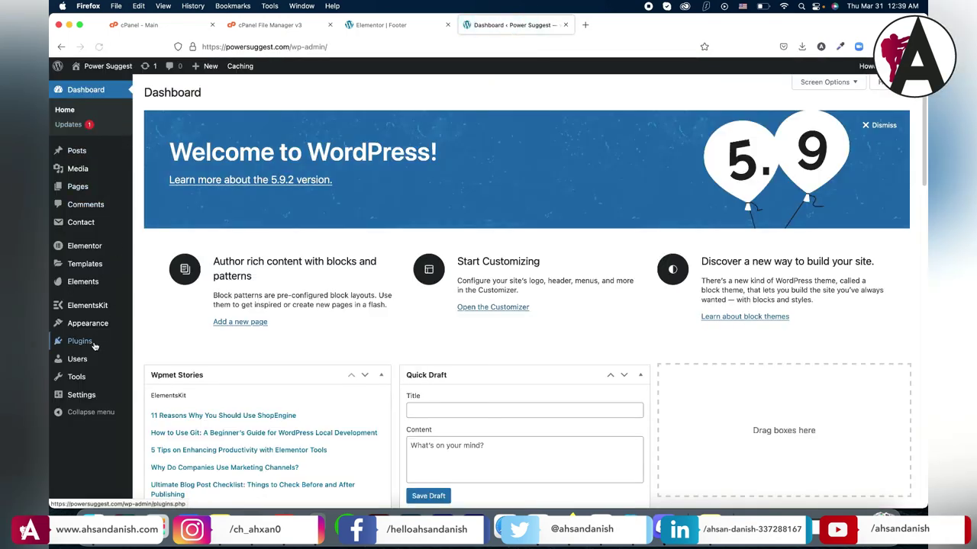
mouse_move(82, 392)
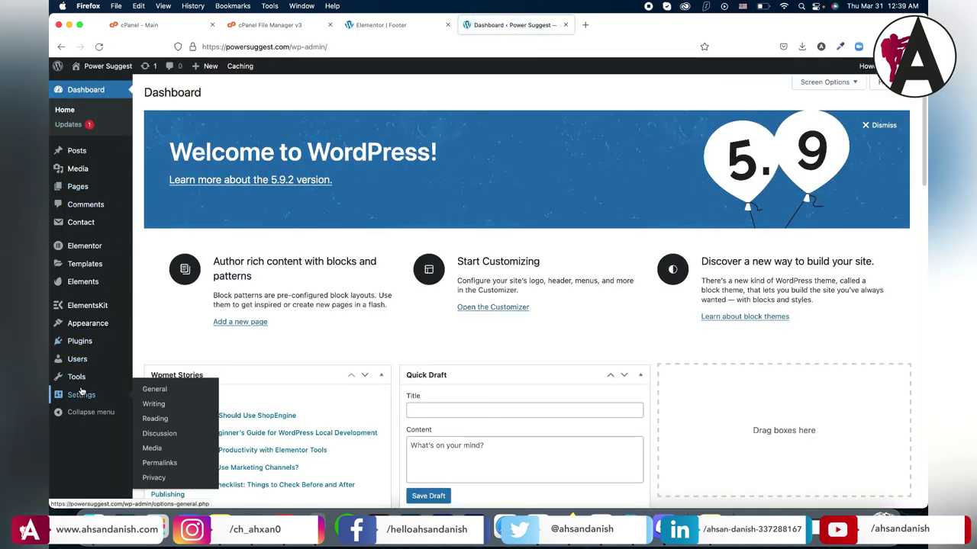
click(167, 419)
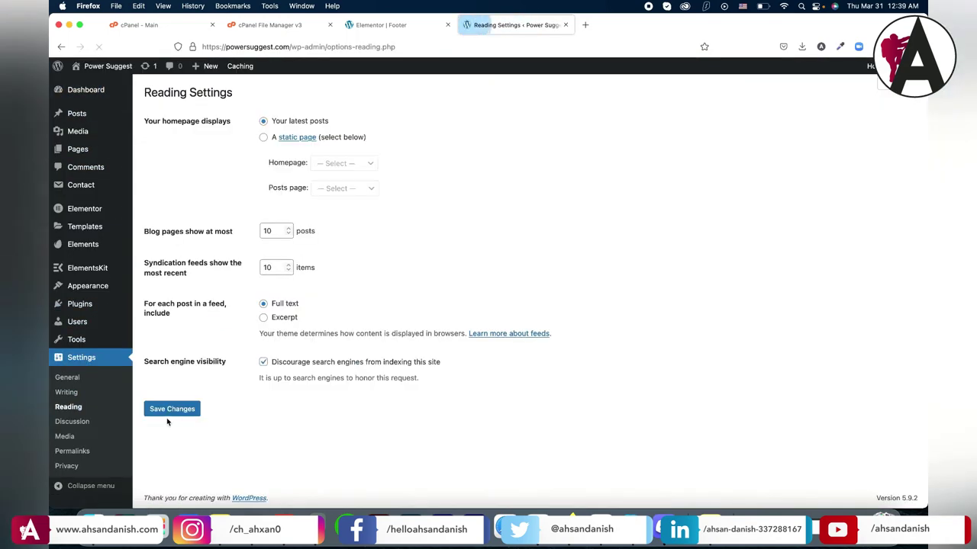
click(263, 138)
click(344, 164)
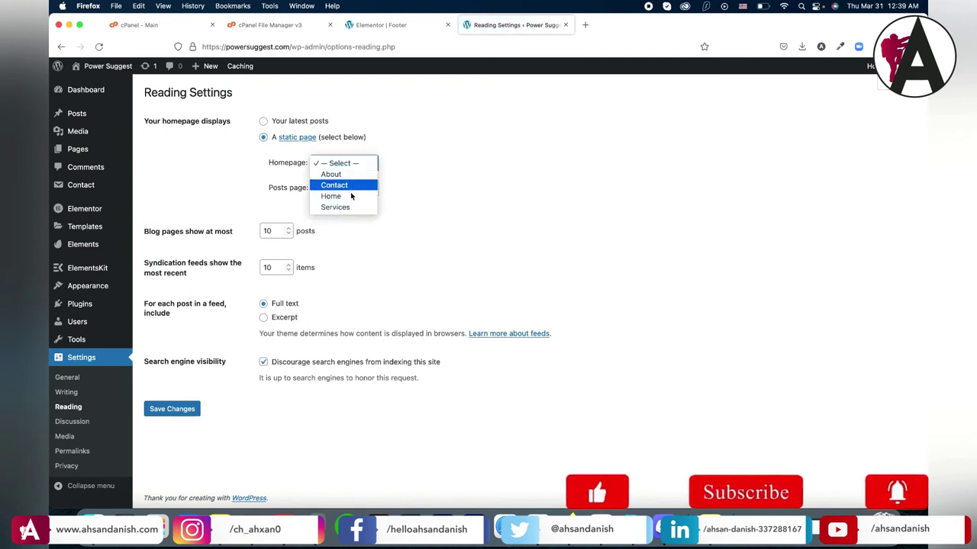
click(335, 194)
click(174, 415)
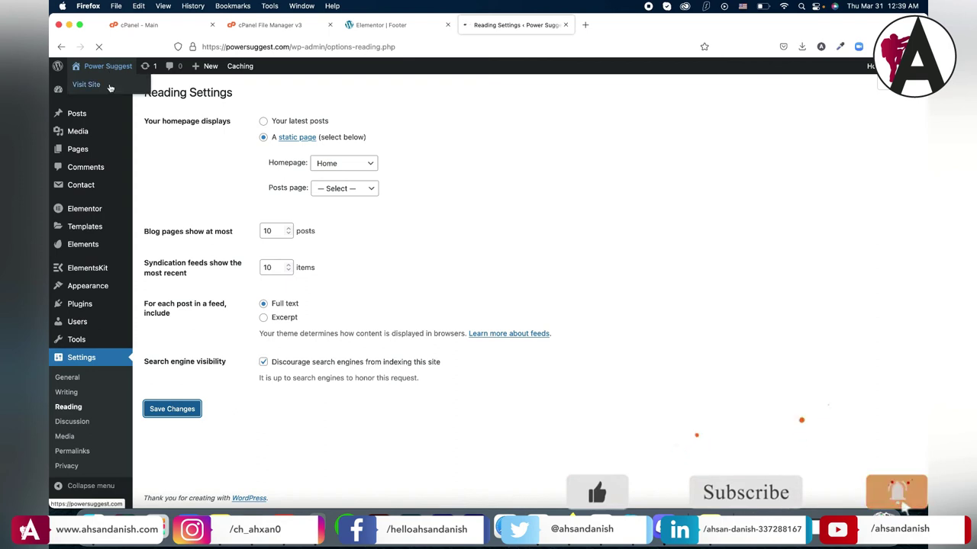
Step: Open the live site in a new tab and review the homepage down to the contact form in the Get In Touch section
right_click(110, 88)
click(137, 89)
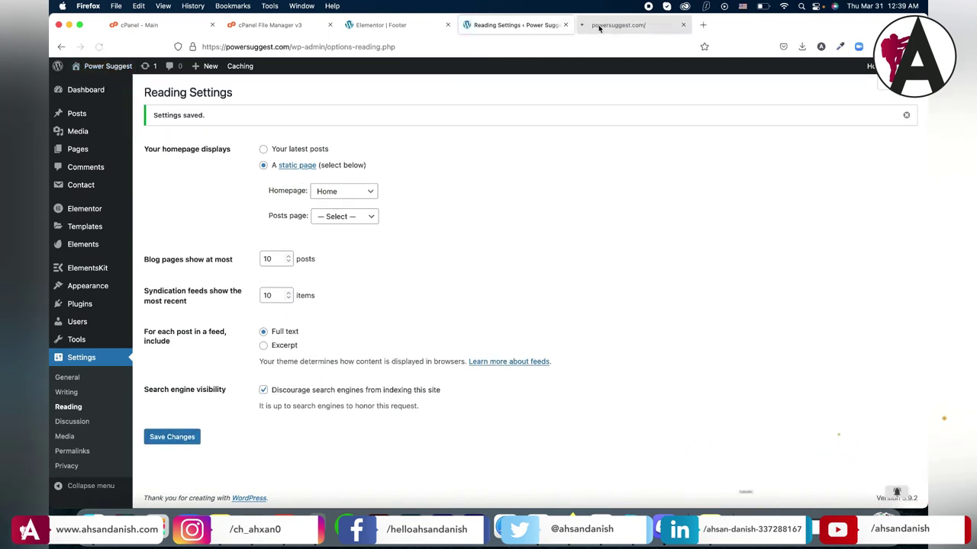
click(599, 26)
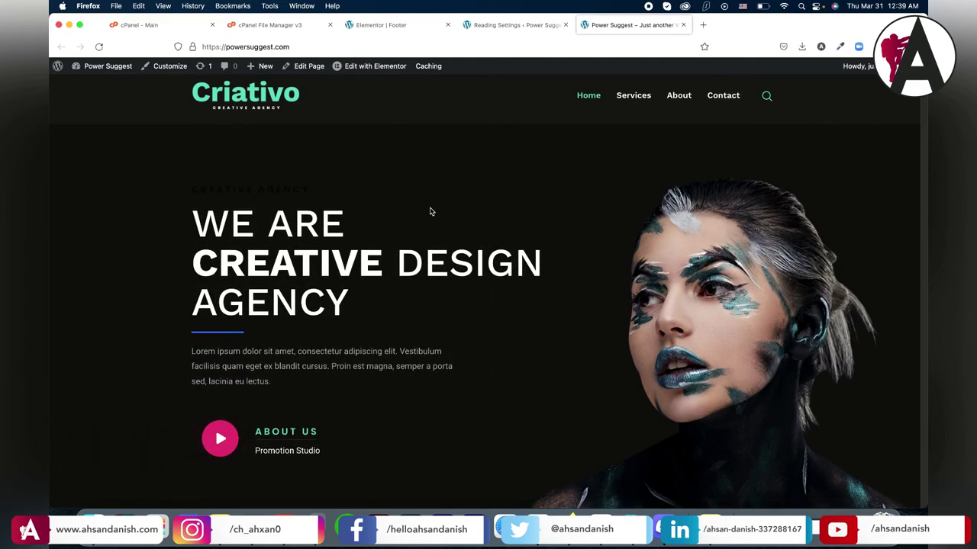
scroll(429, 211, down, 5)
scroll(503, 191, down, 3)
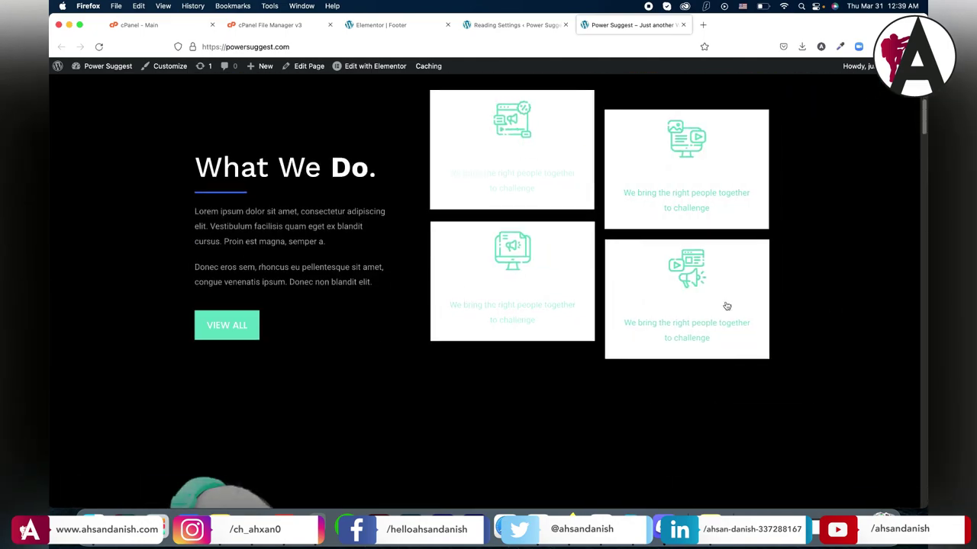
scroll(866, 246, down, 5)
scroll(862, 245, down, 15)
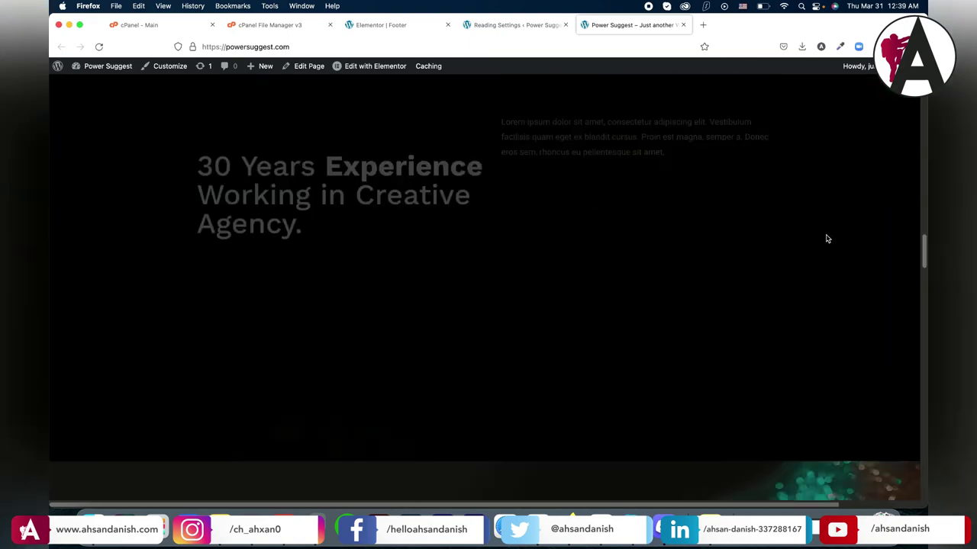
scroll(826, 239, down, 15)
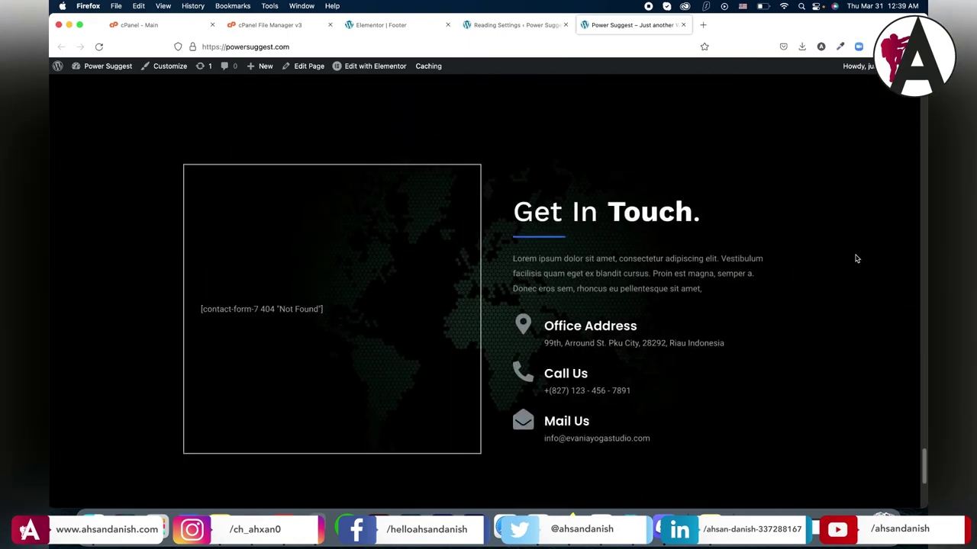
drag(269, 309, 334, 316)
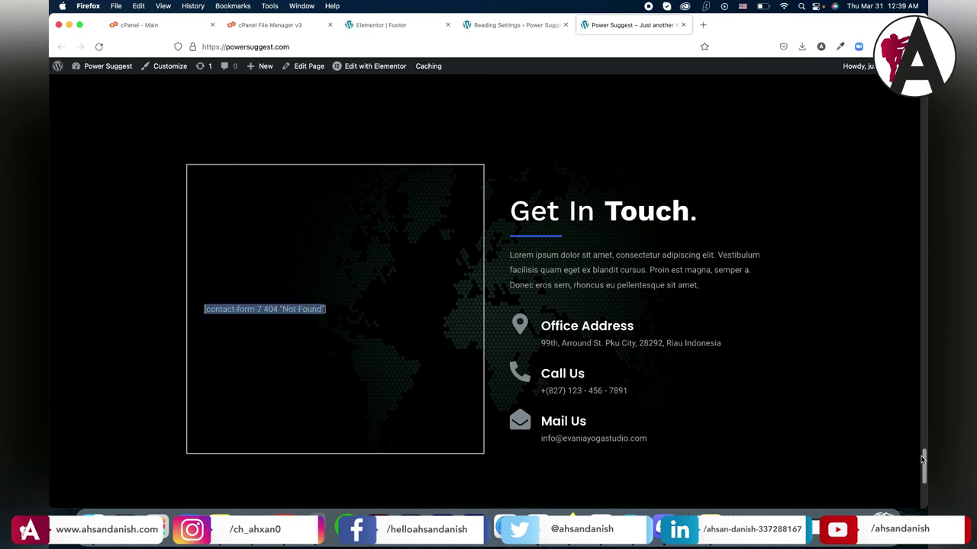
Step: Open the Contact Form 7 forms list from the WordPress dashboard to get the contact form's shortcode
click(511, 25)
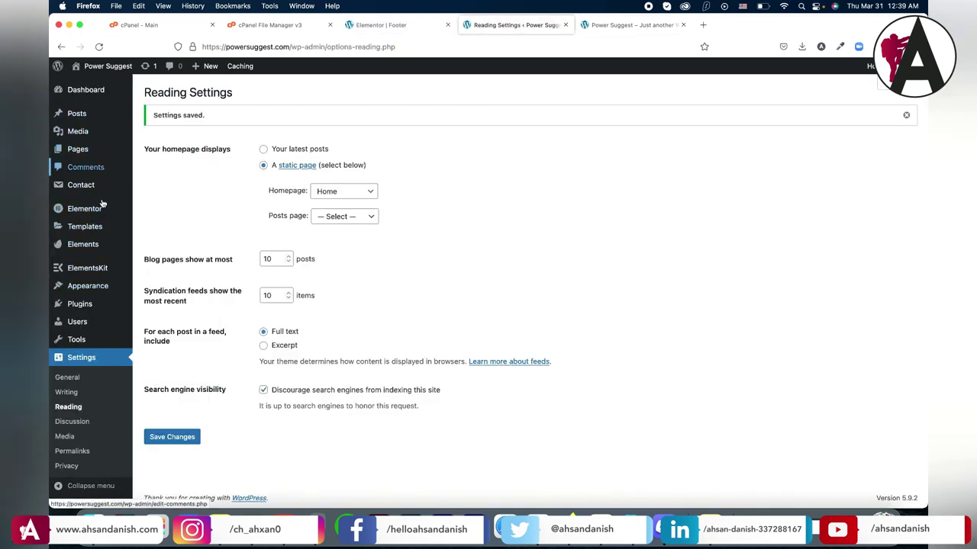
mouse_move(91, 250)
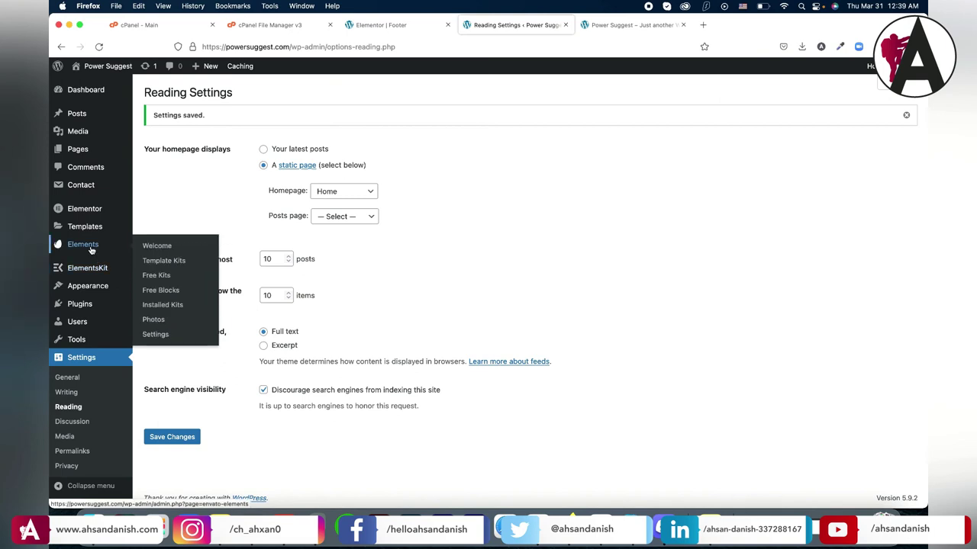
mouse_move(90, 230)
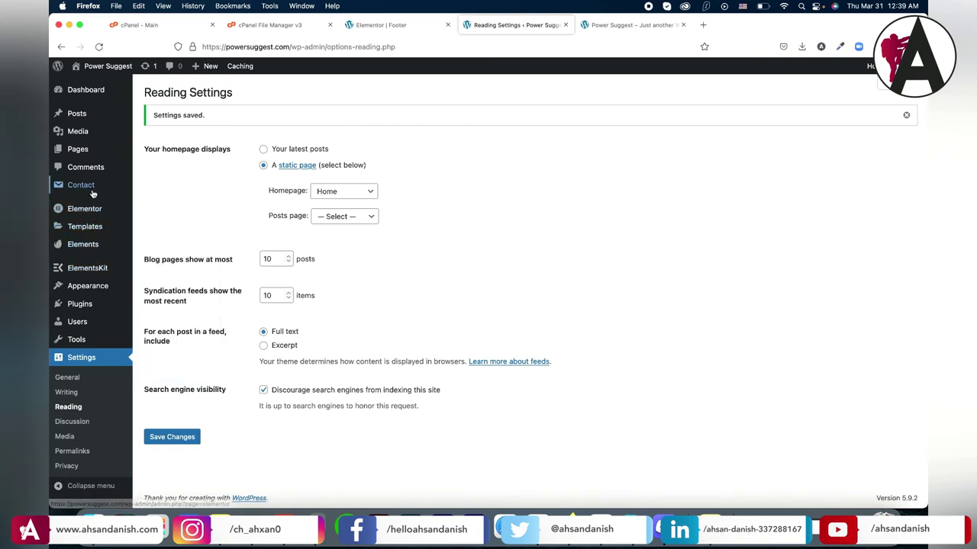
mouse_move(81, 186)
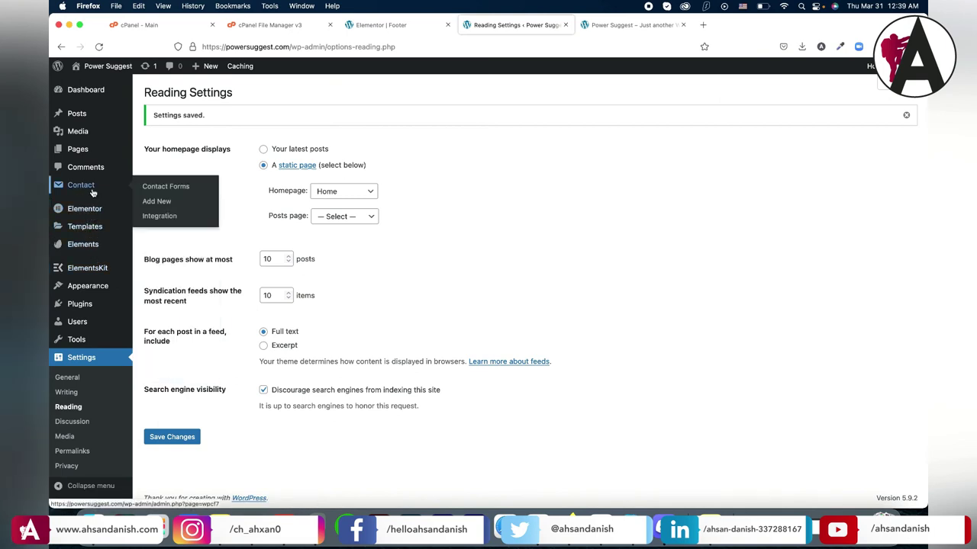
click(153, 189)
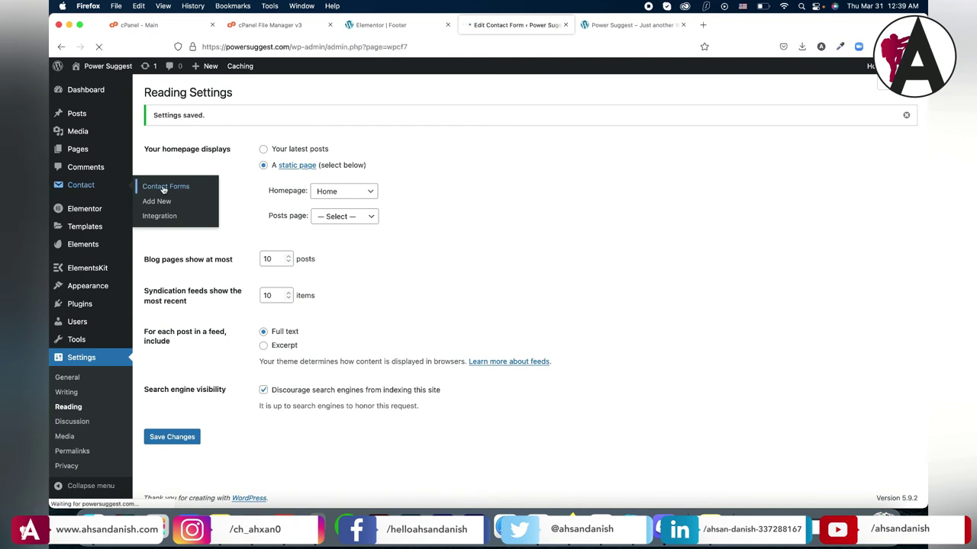
click(548, 324)
right_click(549, 324)
click(572, 372)
Step: Open the homepage in Elementor, set the Get In Touch section's Contact Form 7 widget to Contact form 1, and update the page
click(632, 25)
mouse_move(360, 72)
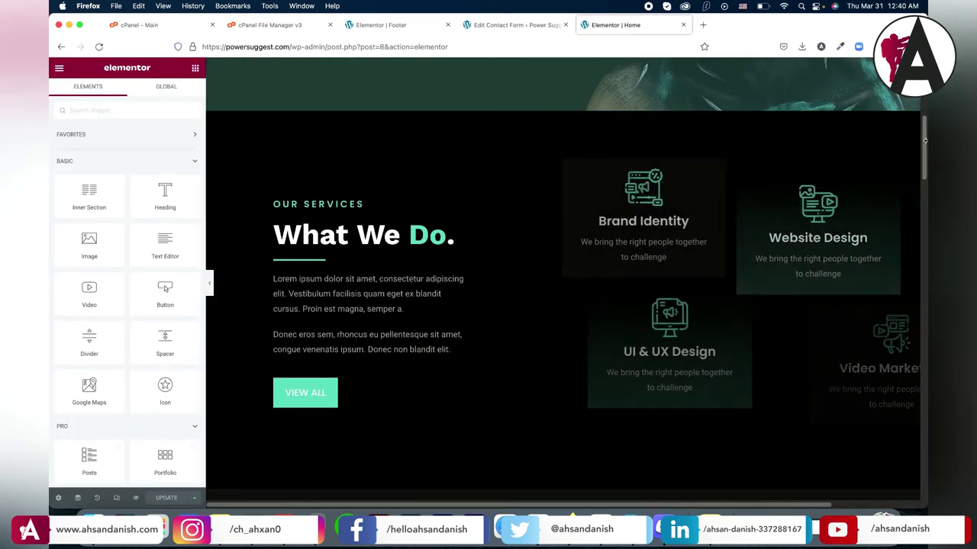
scroll(913, 355, down, 5)
scroll(913, 354, down, 10)
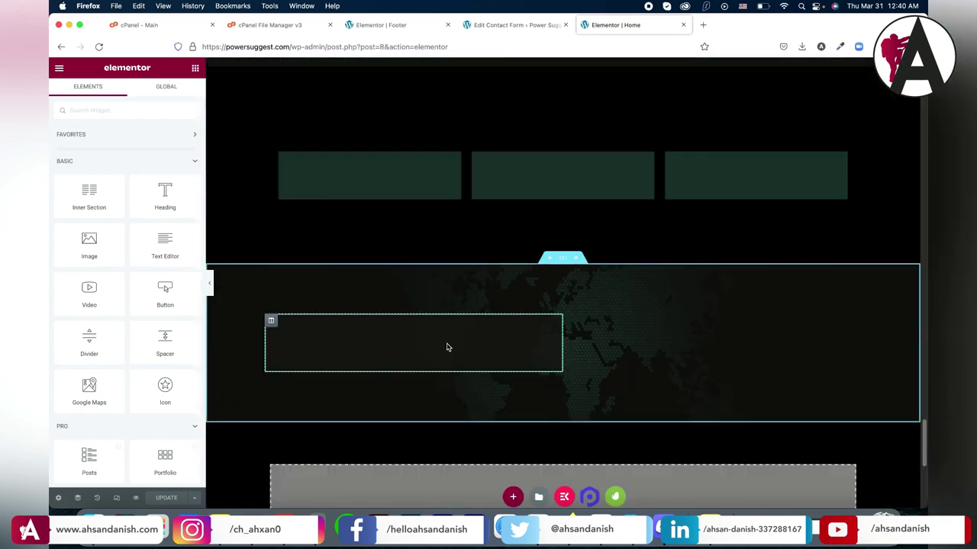
scroll(383, 345, up, 10)
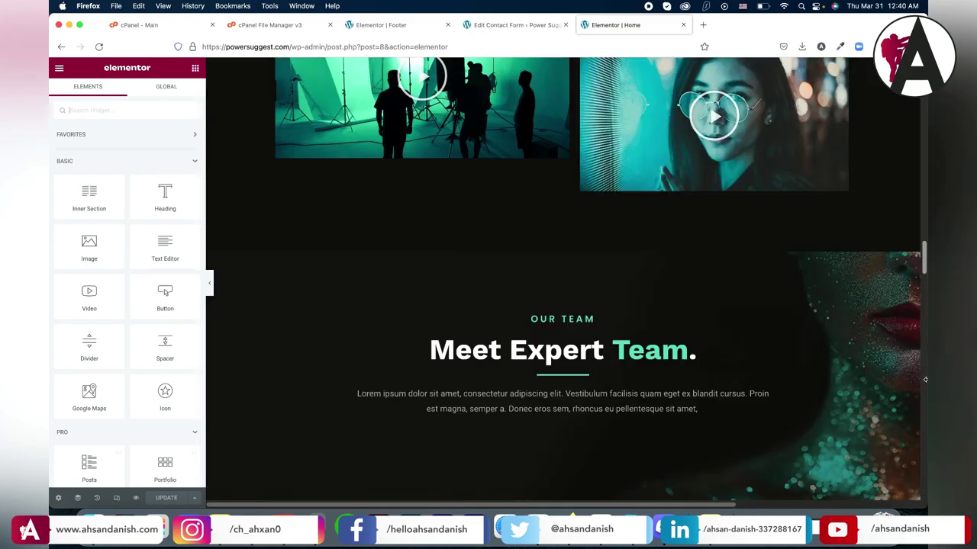
drag(924, 379, 923, 452)
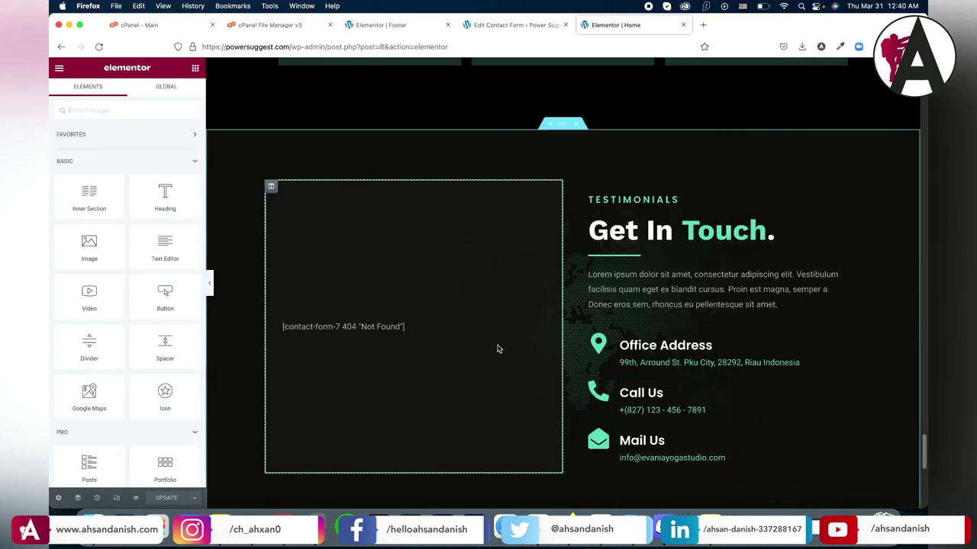
click(384, 327)
click(144, 149)
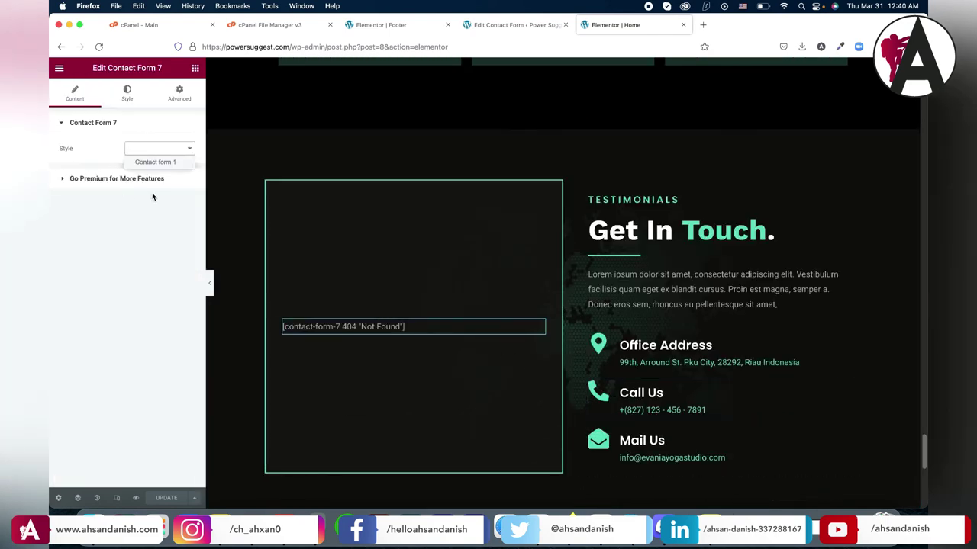
click(156, 161)
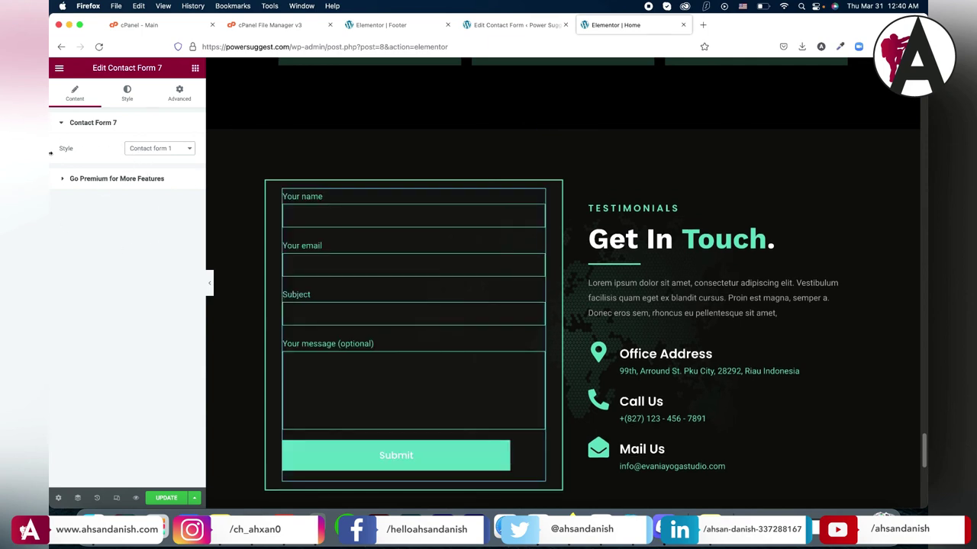
click(162, 497)
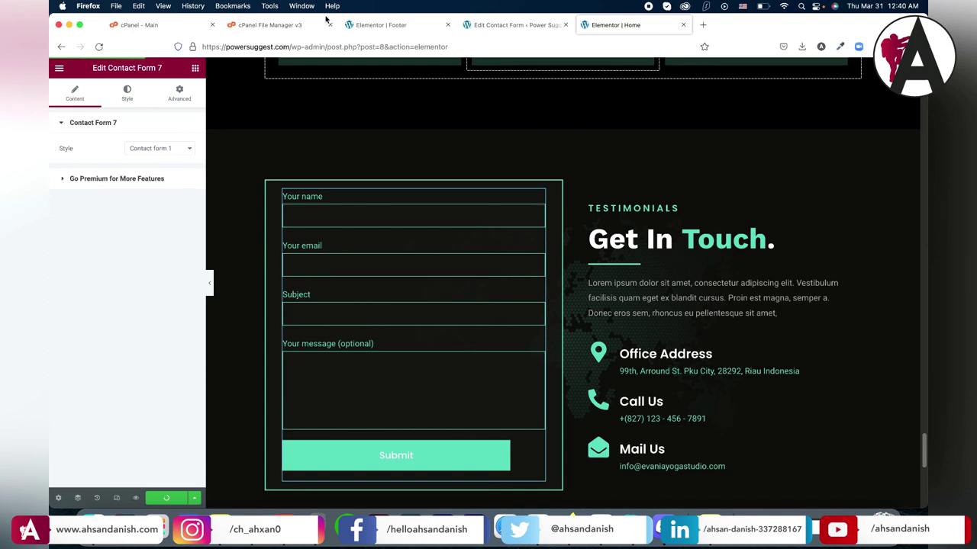
Step: Open powersuggest.com in a new tab and look over the live homepage's sections after the contact form update
drag(288, 48, 194, 101)
click(287, 47)
drag(289, 47, 132, 49)
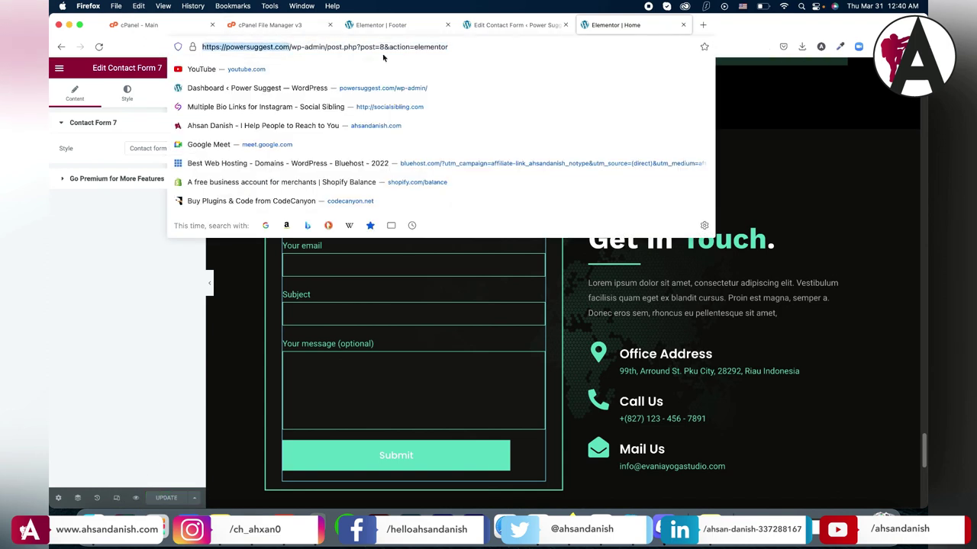
click(703, 24)
key(super+v)
key(Return)
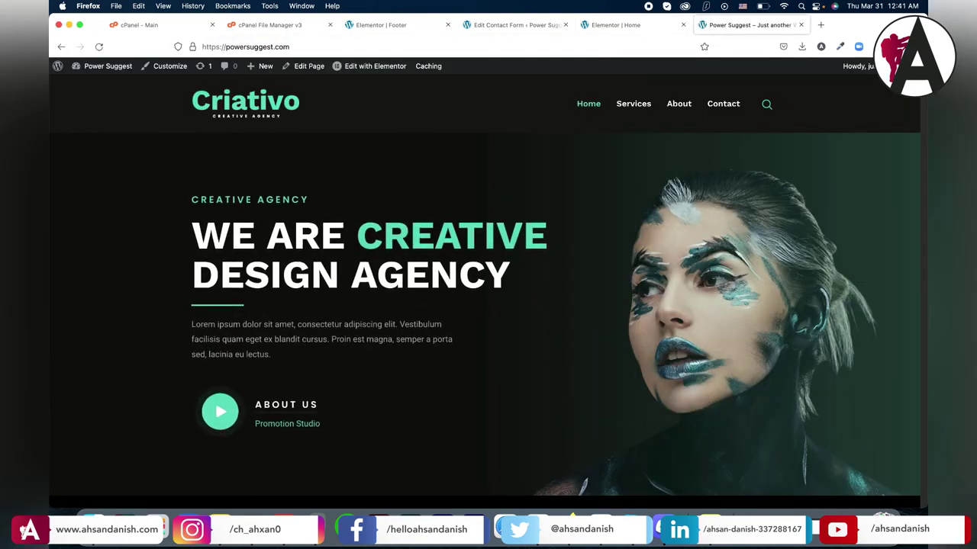
scroll(488, 290, down, 10)
scroll(925, 196, down, 10)
scroll(916, 283, up, 10)
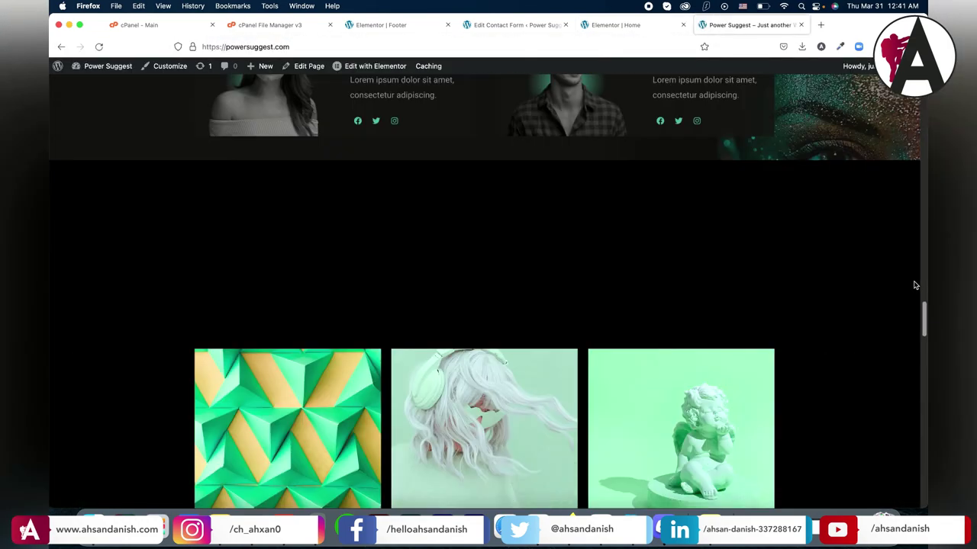
scroll(907, 253, up, 15)
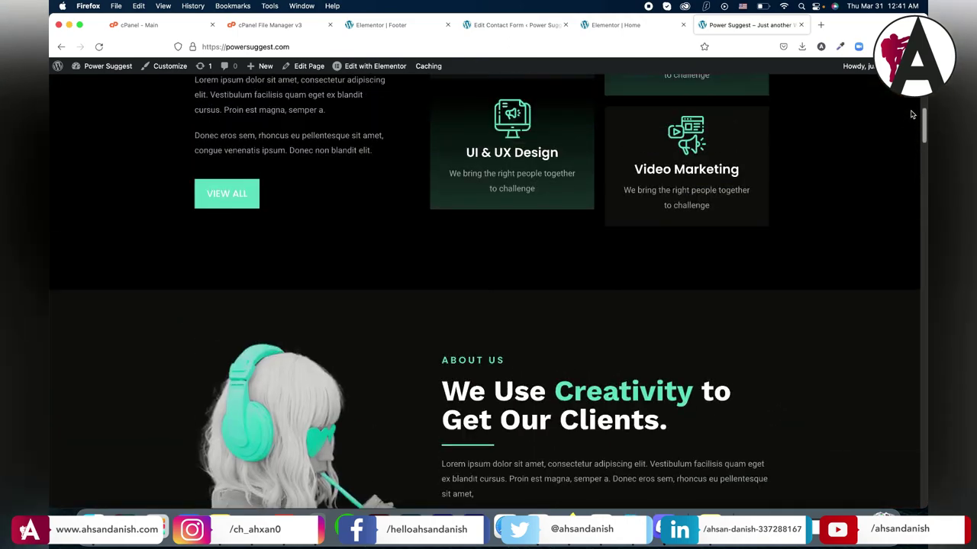
scroll(914, 97, up, 5)
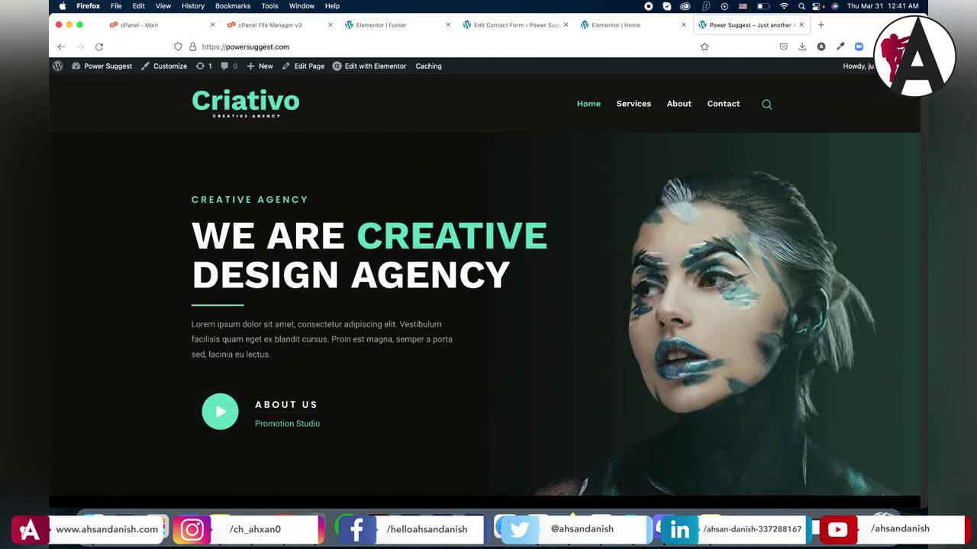
Step: Open the homepage for editing in Elementor from the live site
click(355, 69)
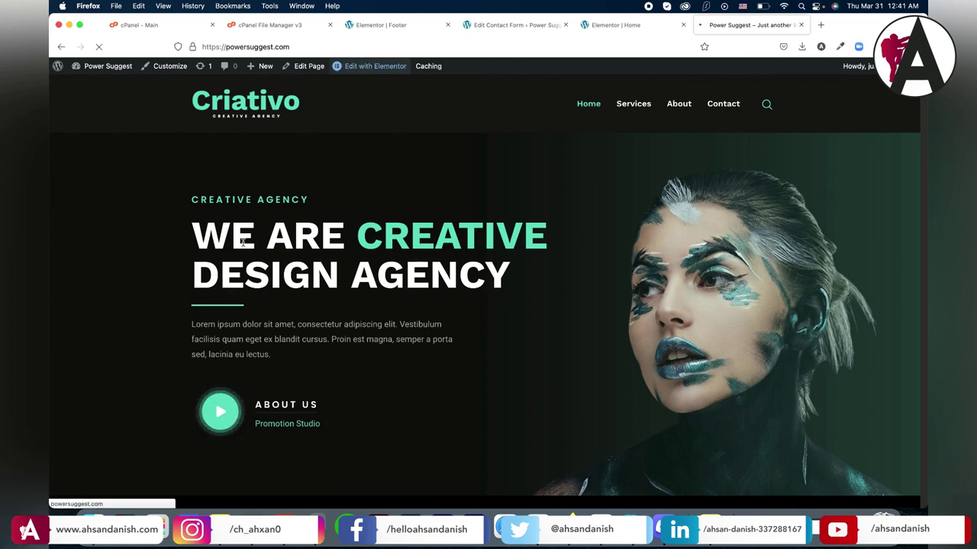